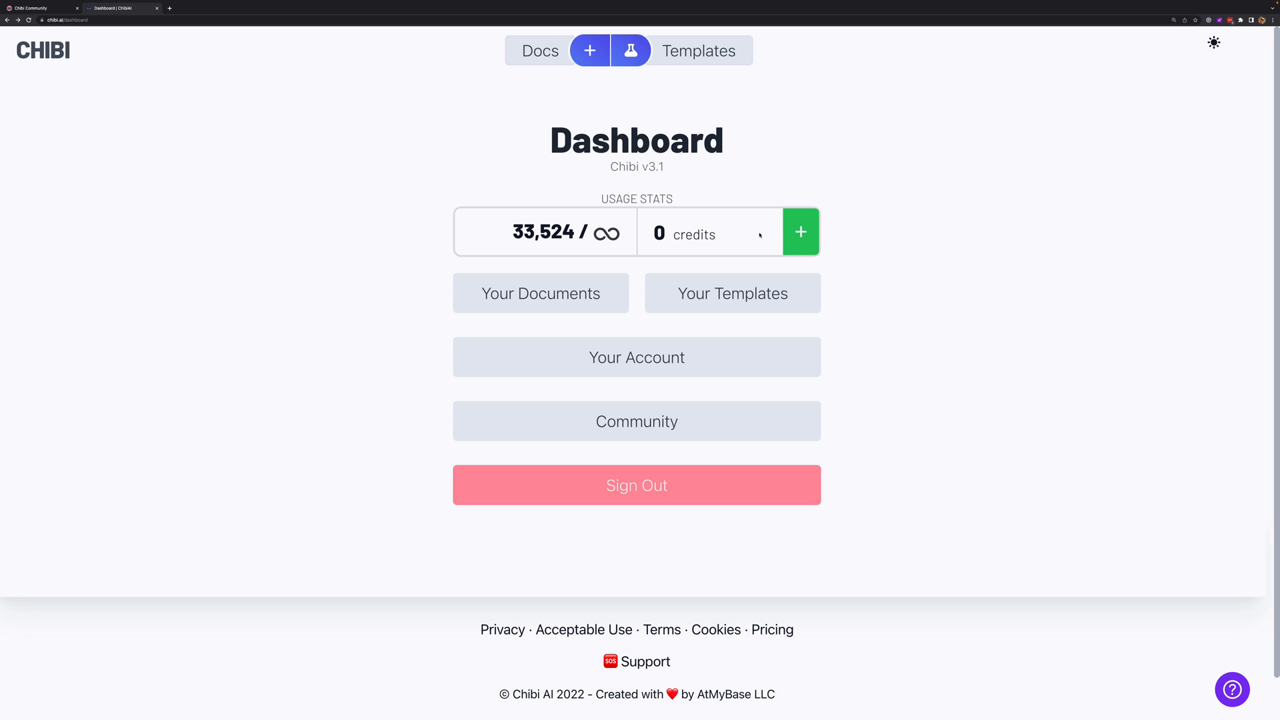
- Review the options for buying credits, and return to the dashboard
click(801, 231)
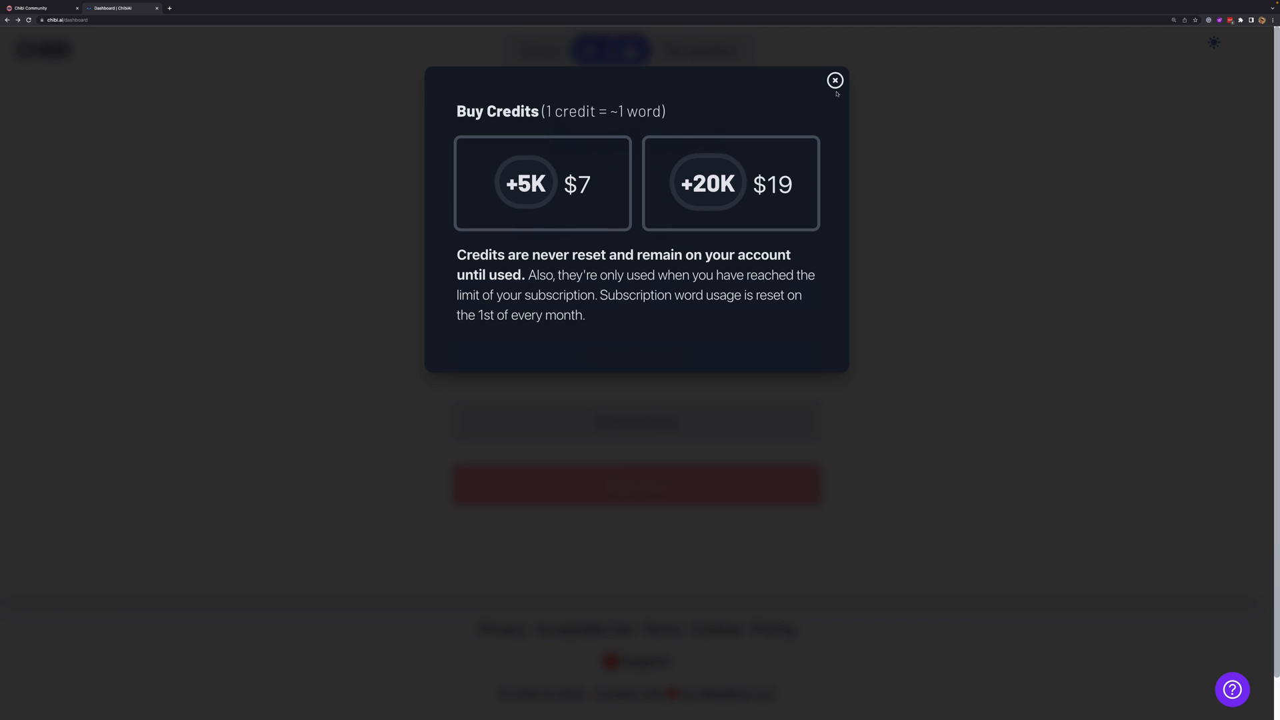
click(835, 83)
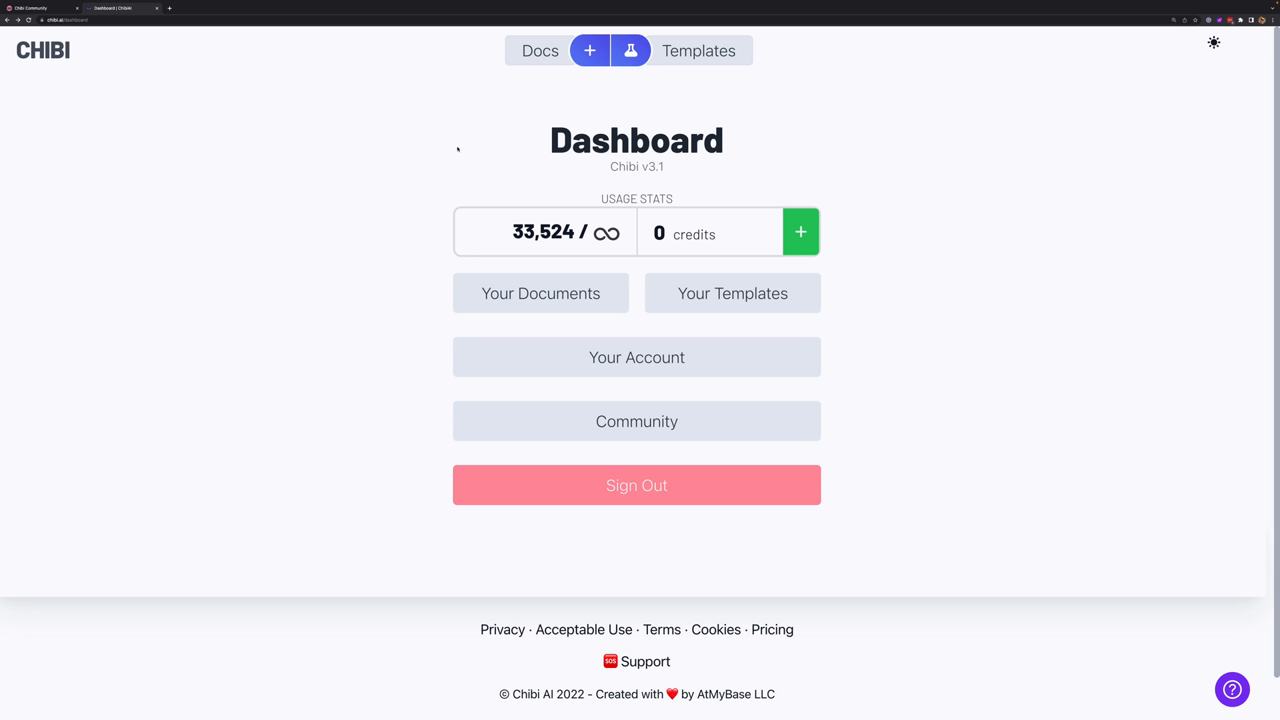
- Open the Content Lab and write an opening paragraph from the brief "writing quality content" with Article as the creativity mode
click(631, 50)
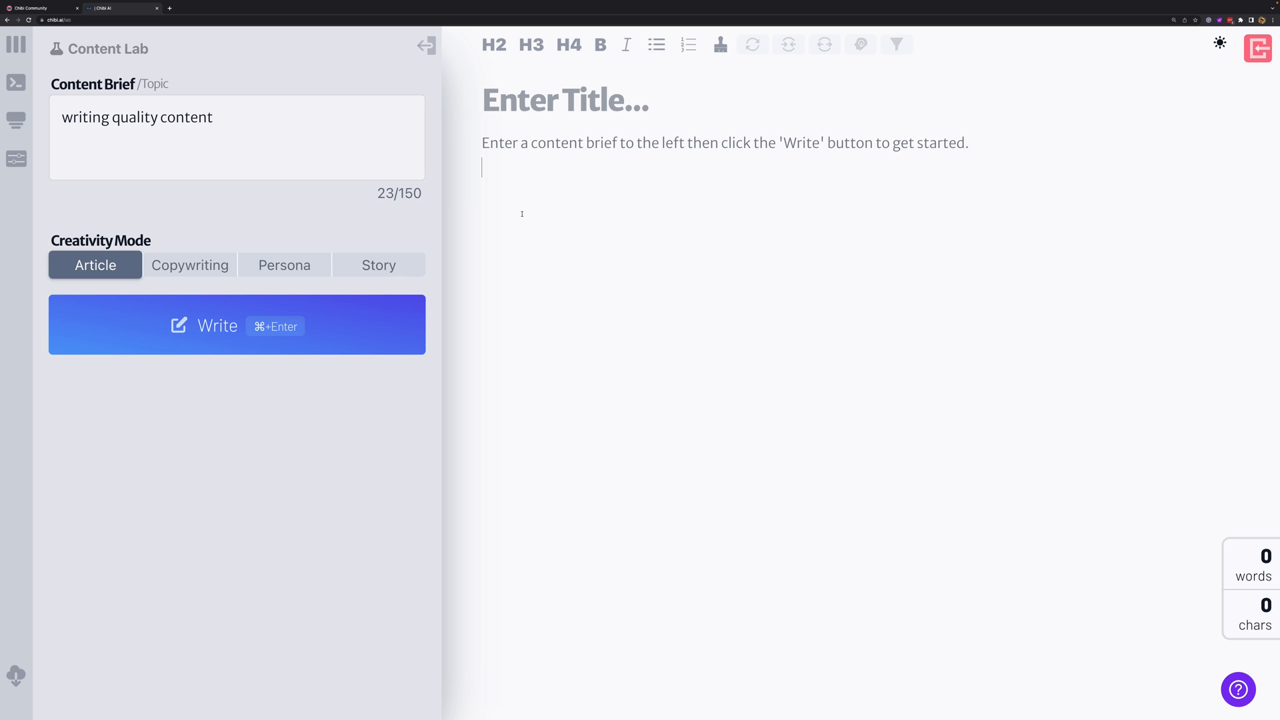
click(211, 129)
click(243, 129)
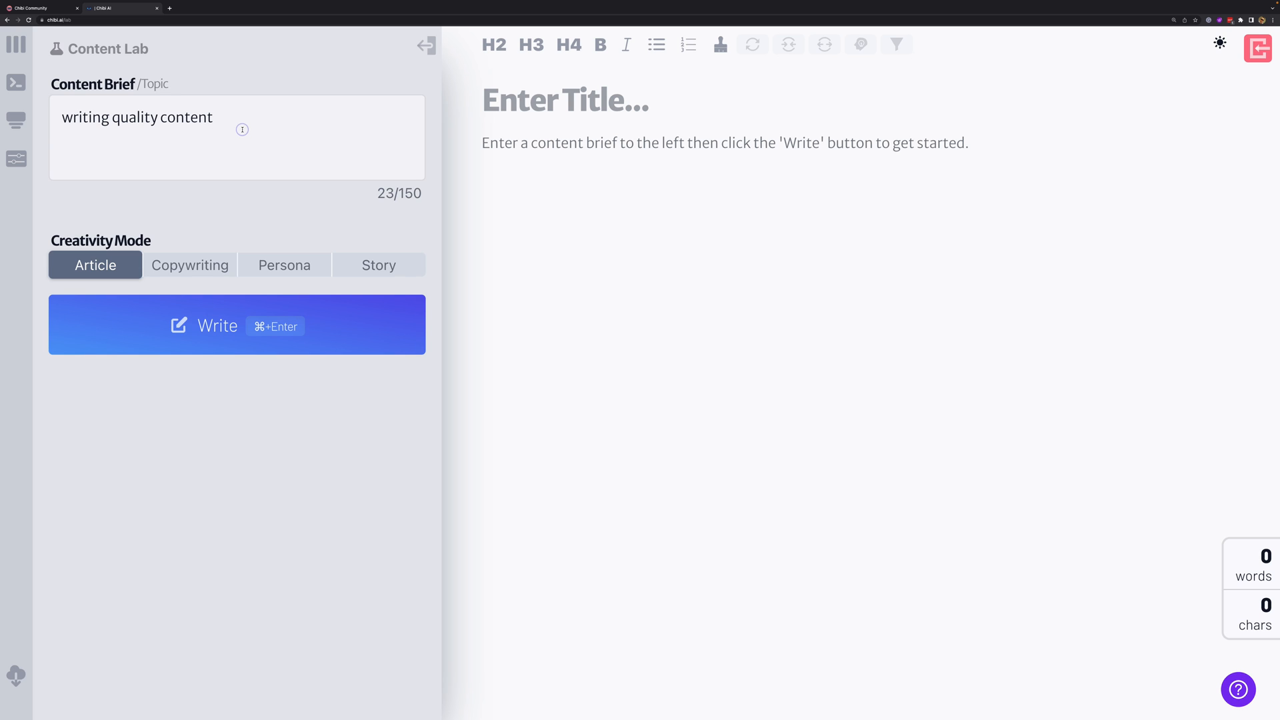
click(651, 149)
click(330, 306)
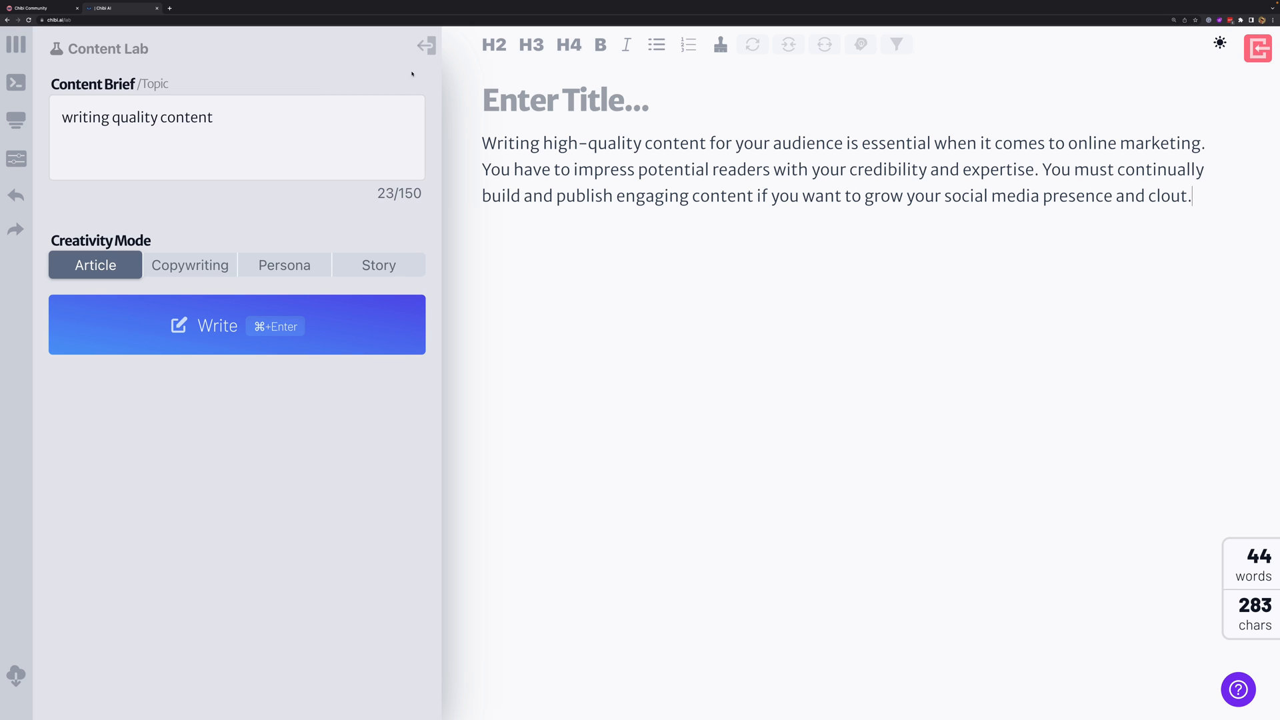
- Hide the content brief area and show the Word Library beside the document, checking the Notes and Scratch pages on the way
click(426, 46)
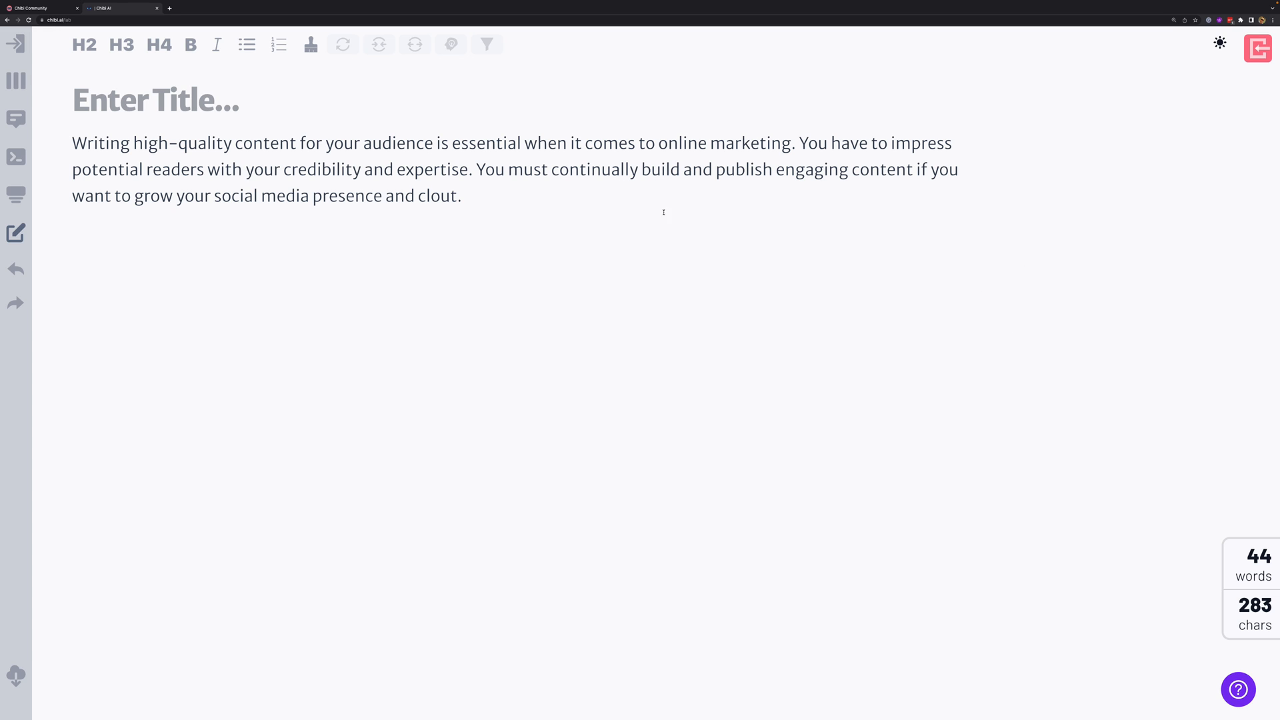
click(15, 82)
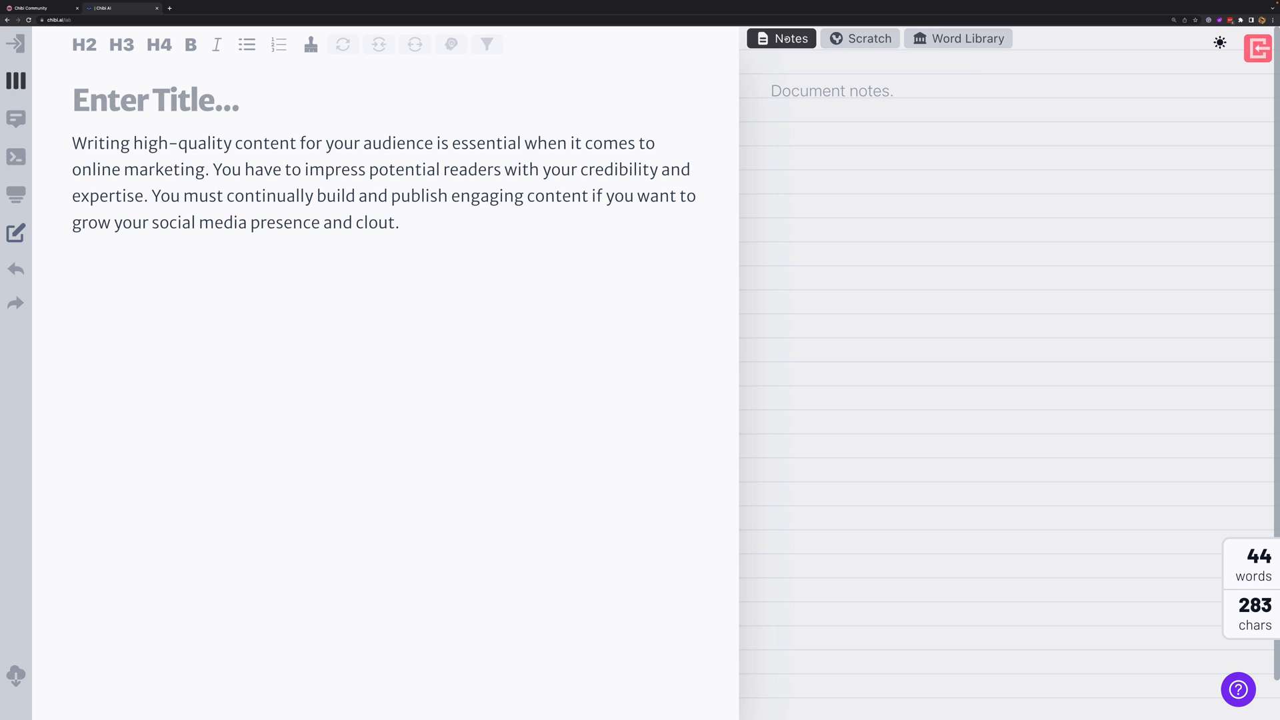
click(853, 39)
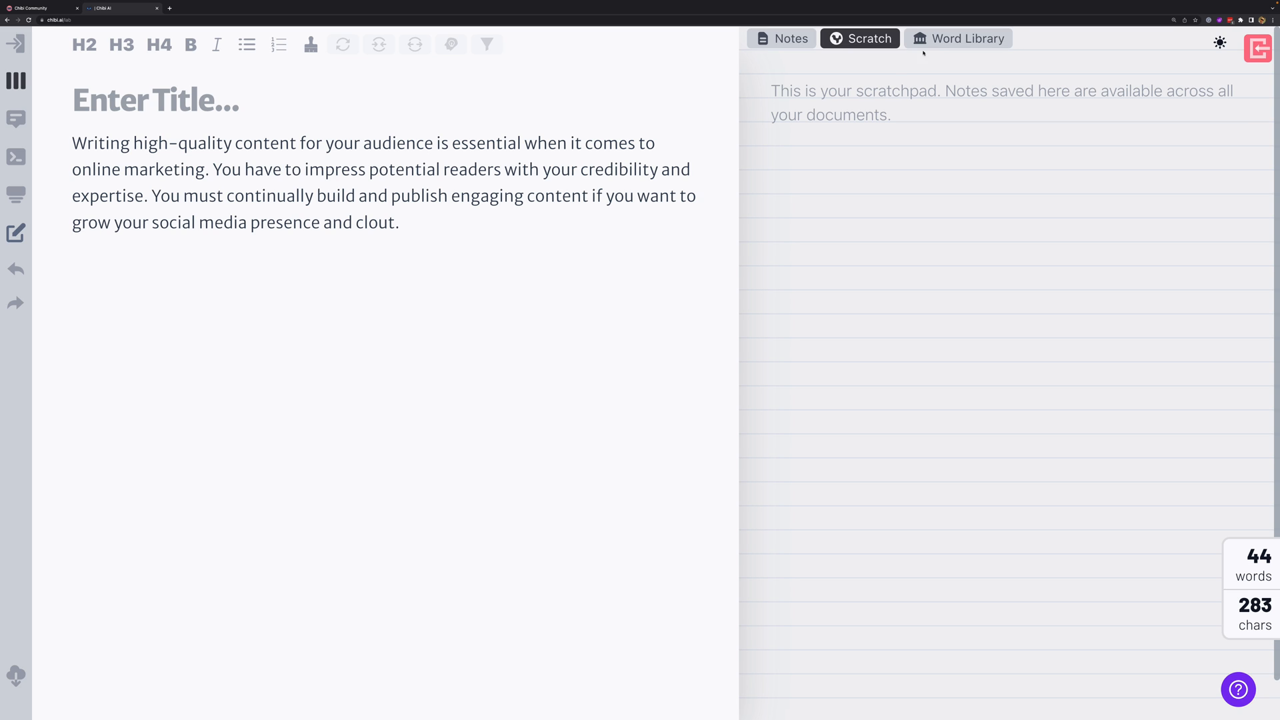
click(946, 43)
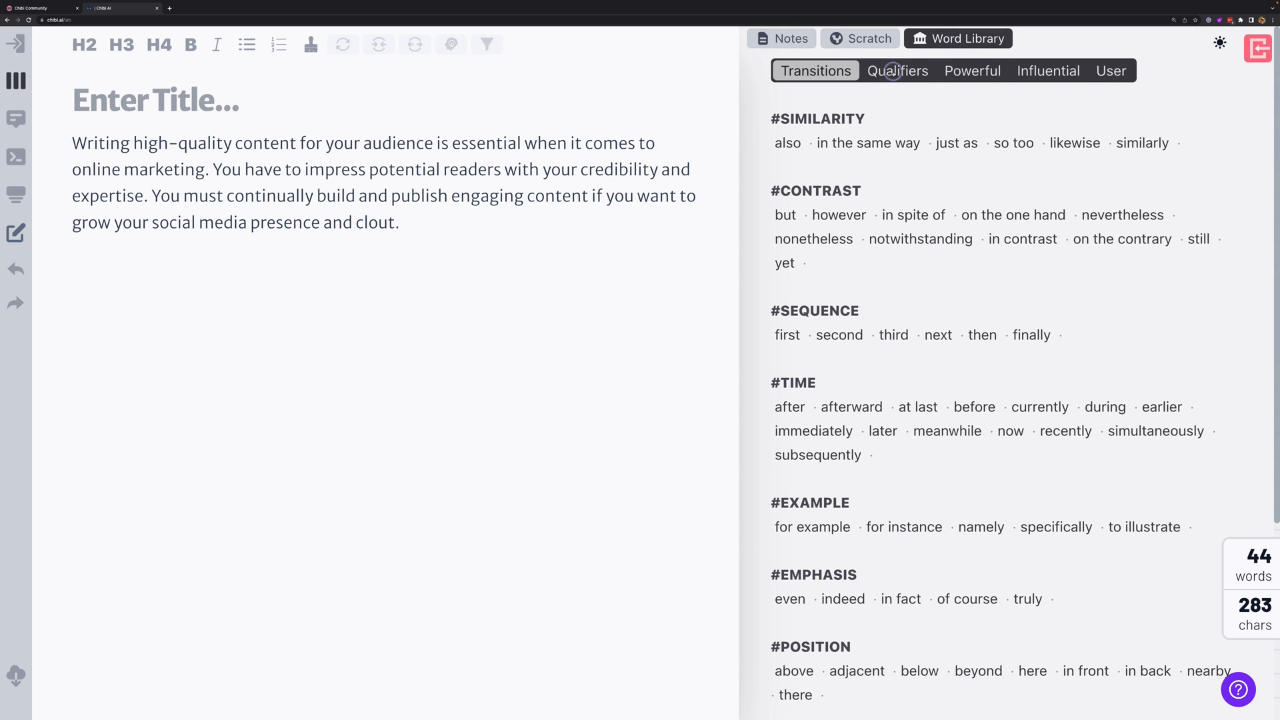
- Look through the Word Library's Qualifiers, Powerful, Influential and User lists, and return to Transitions
click(894, 72)
click(965, 71)
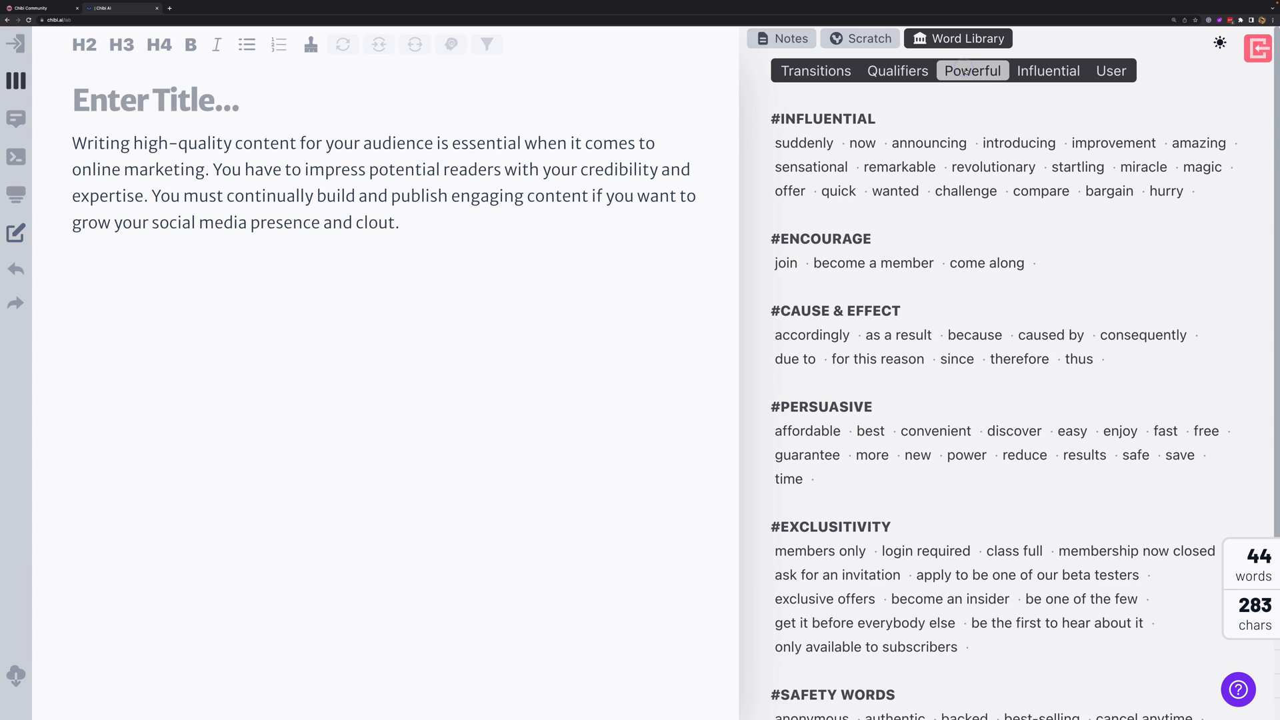
click(1027, 70)
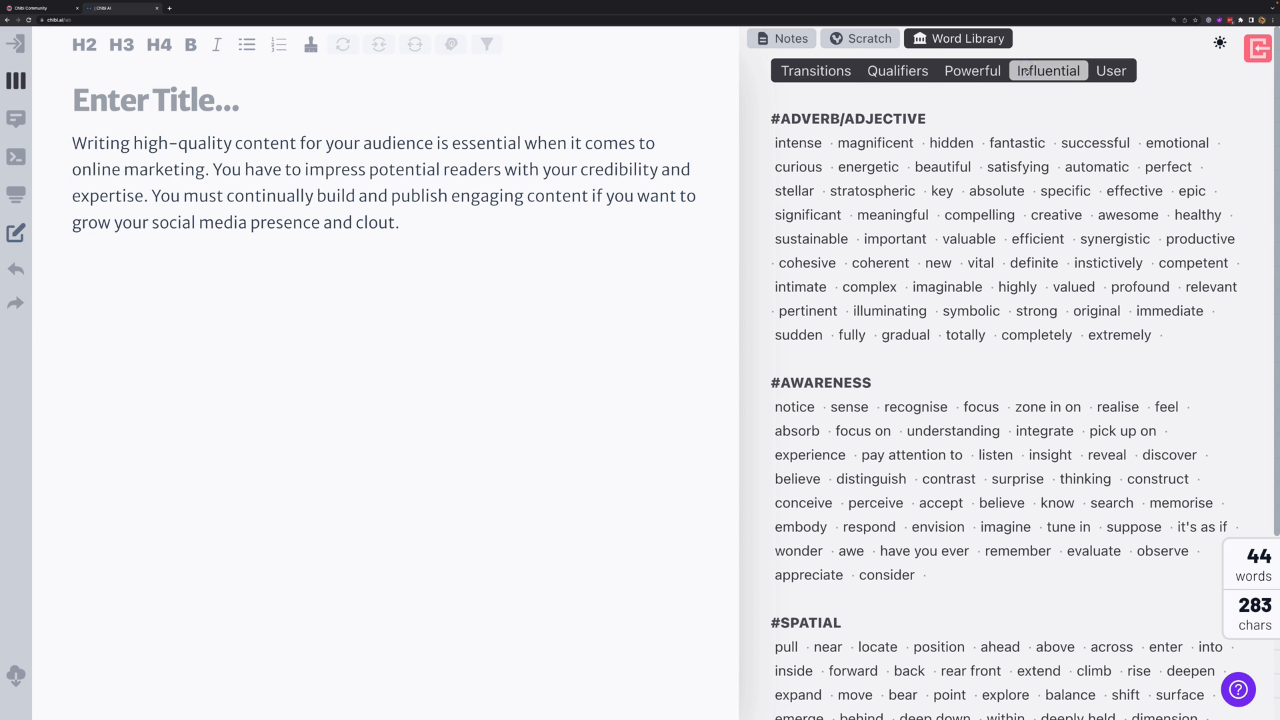
click(1127, 70)
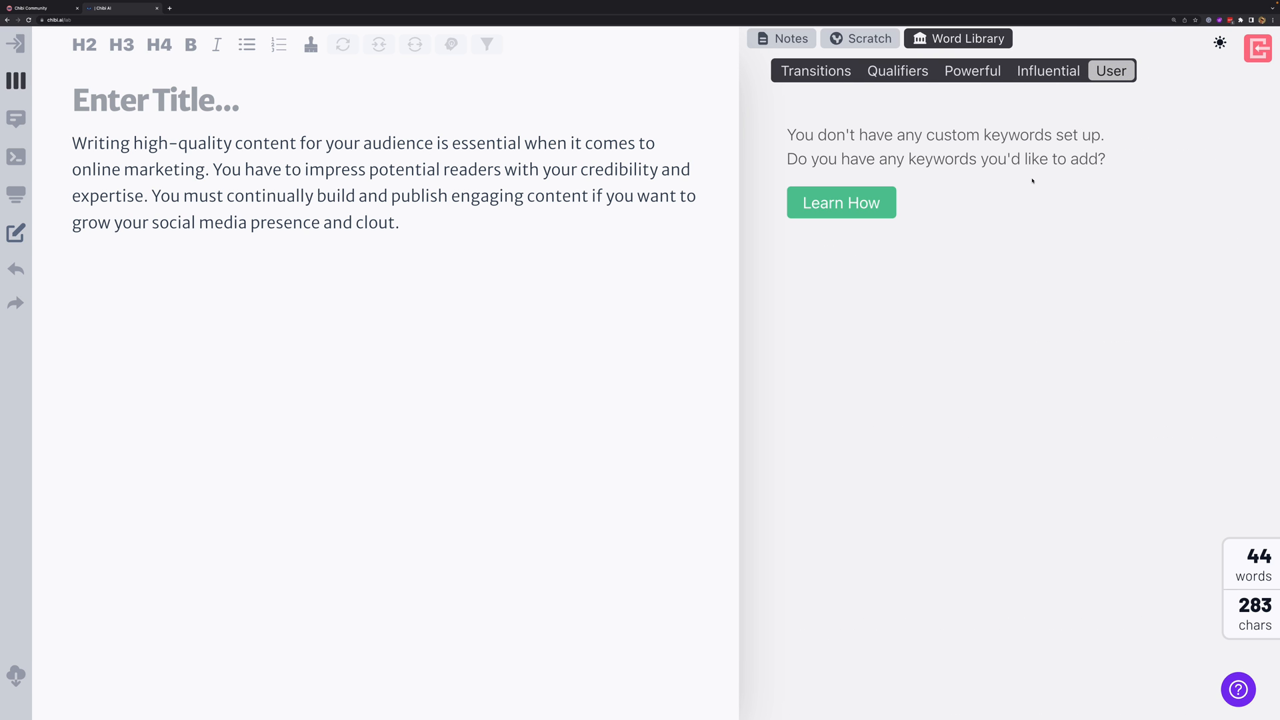
click(809, 78)
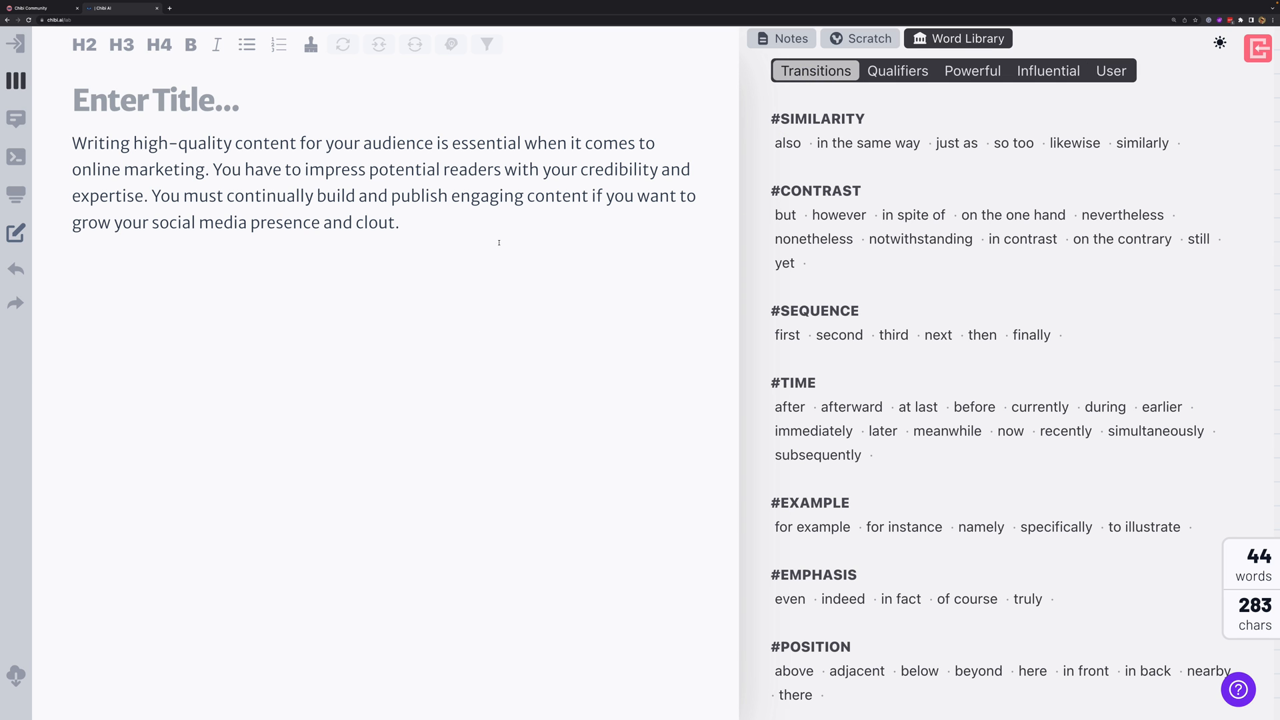
- Start a new paragraph below the opening one and continue the article from the transition word "afterward"
click(466, 222)
key(Return)
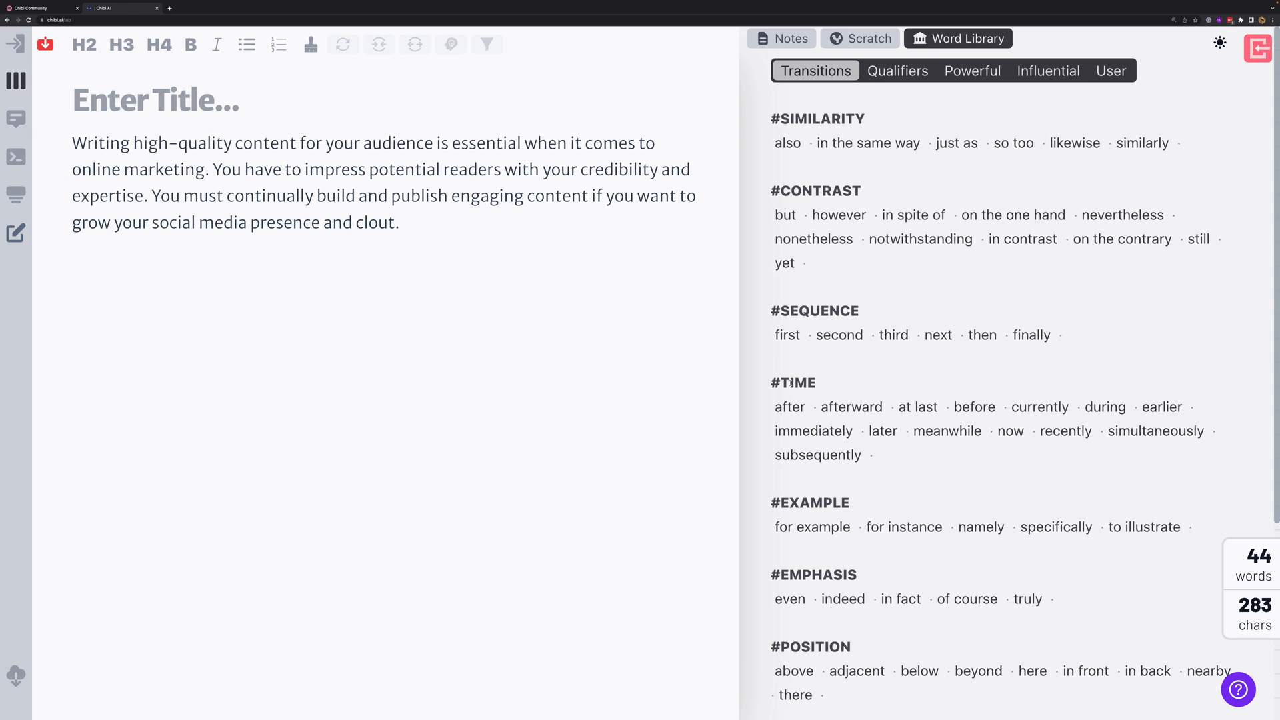
click(852, 406)
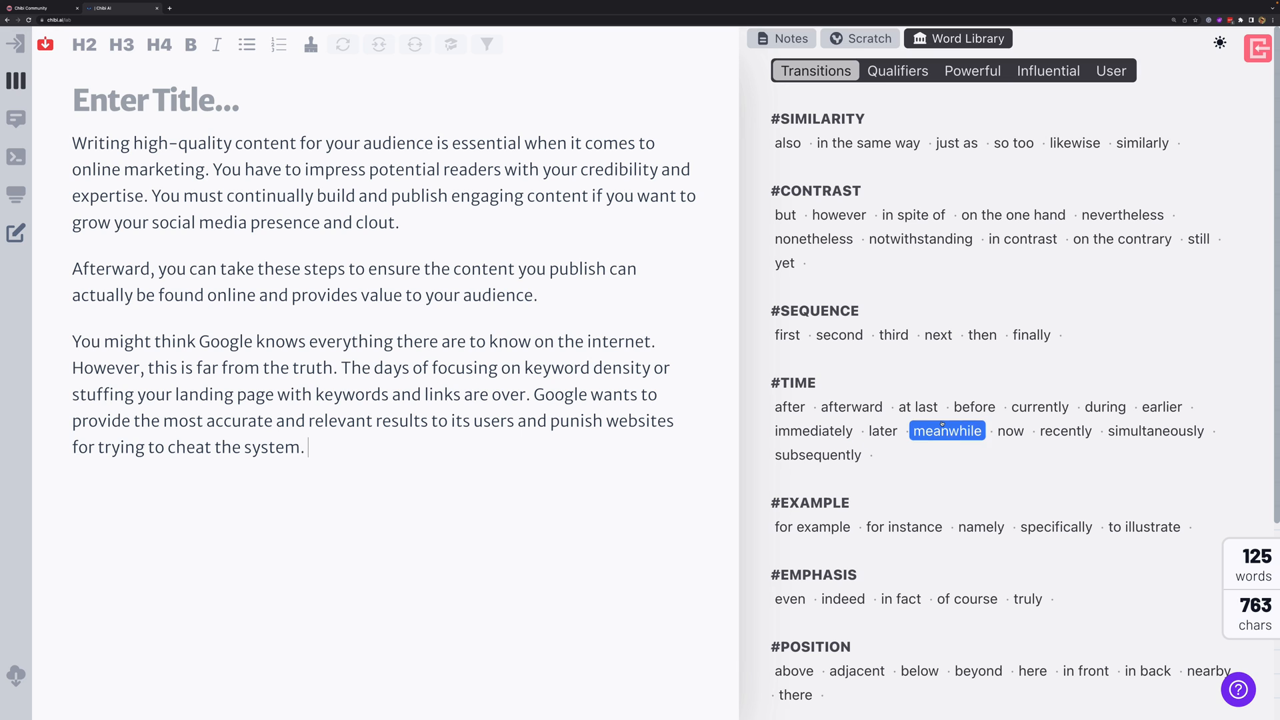
click(852, 407)
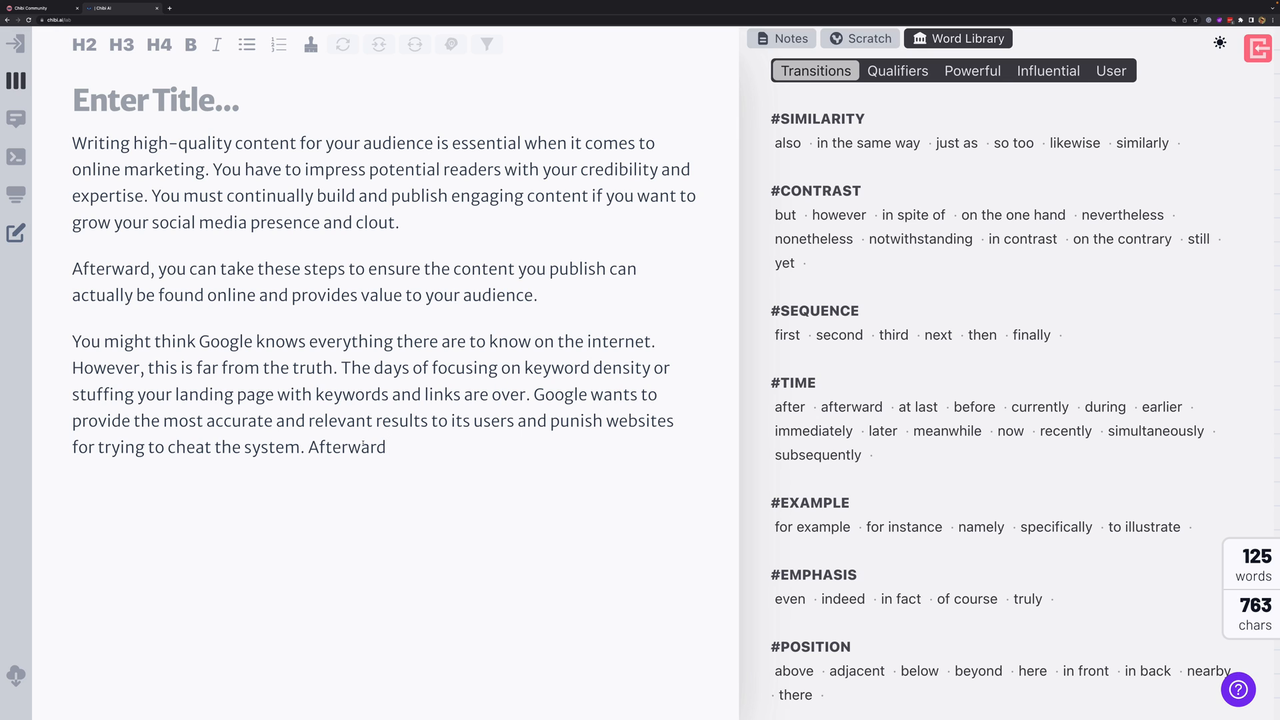
drag(387, 447, 311, 448)
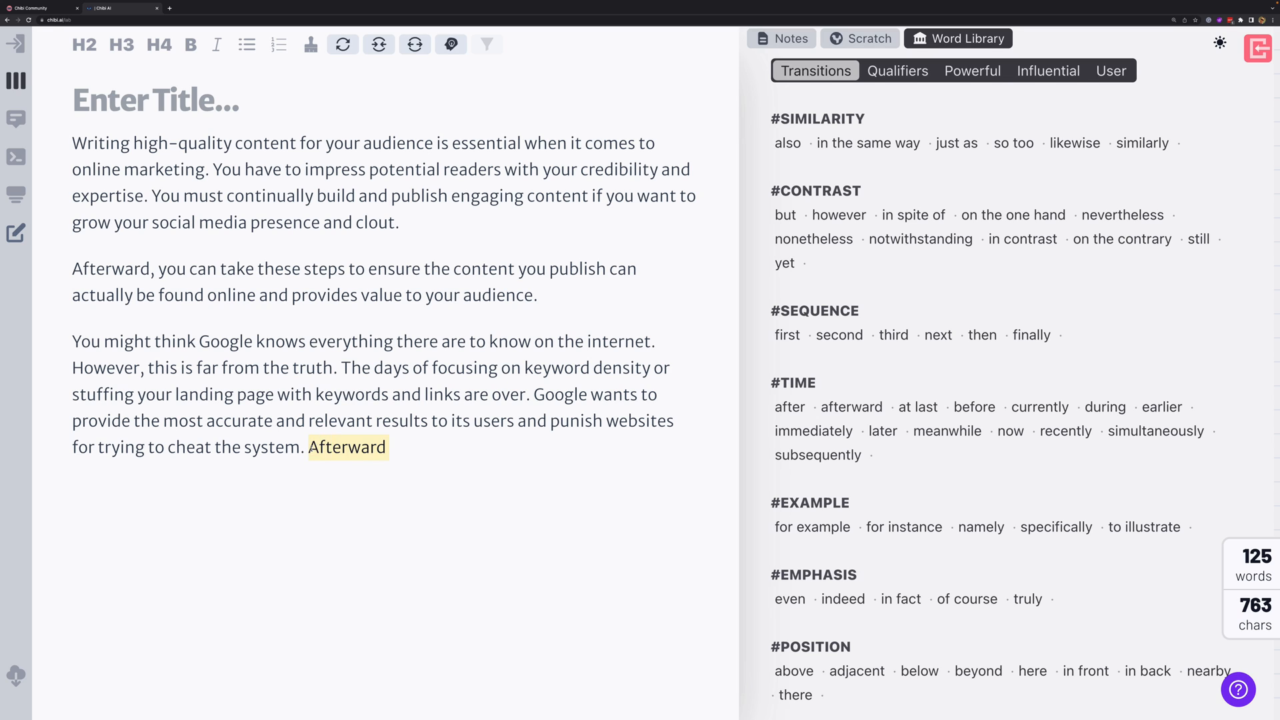
key(BackSpace)
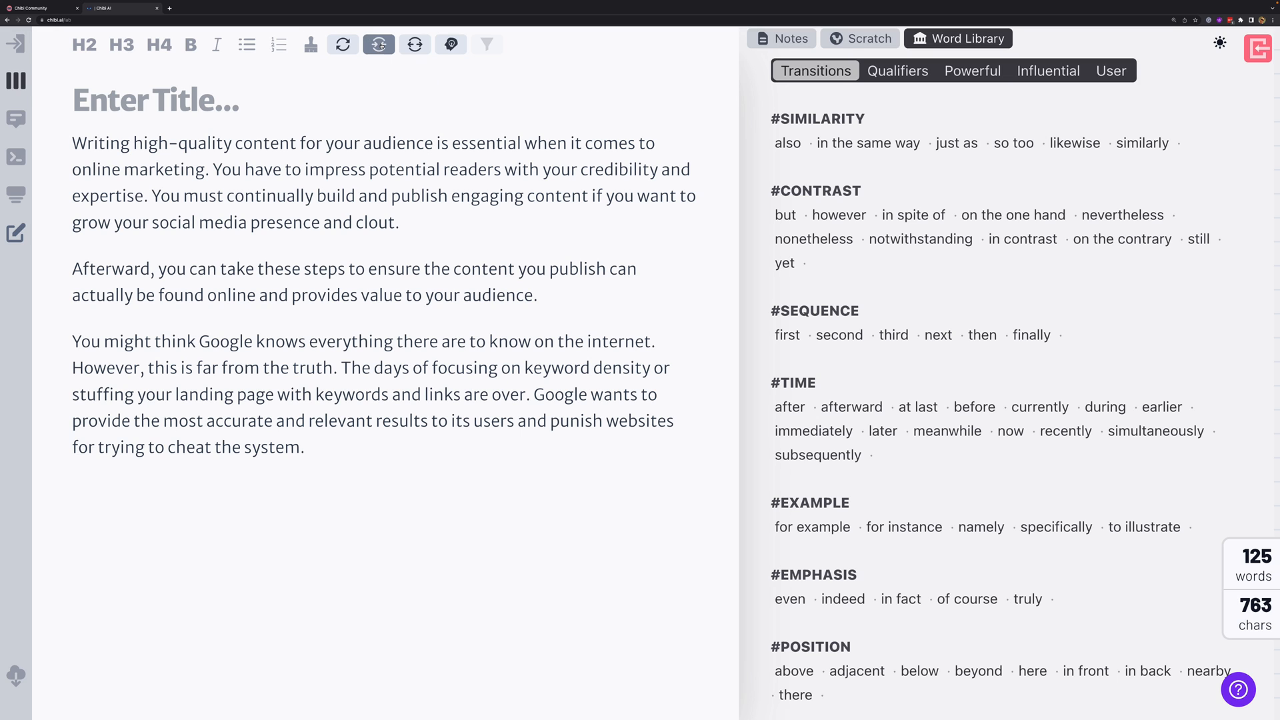
- Rewrite the whole paragraph that begins with "Afterward, you can take these steps"
click(451, 45)
click(459, 48)
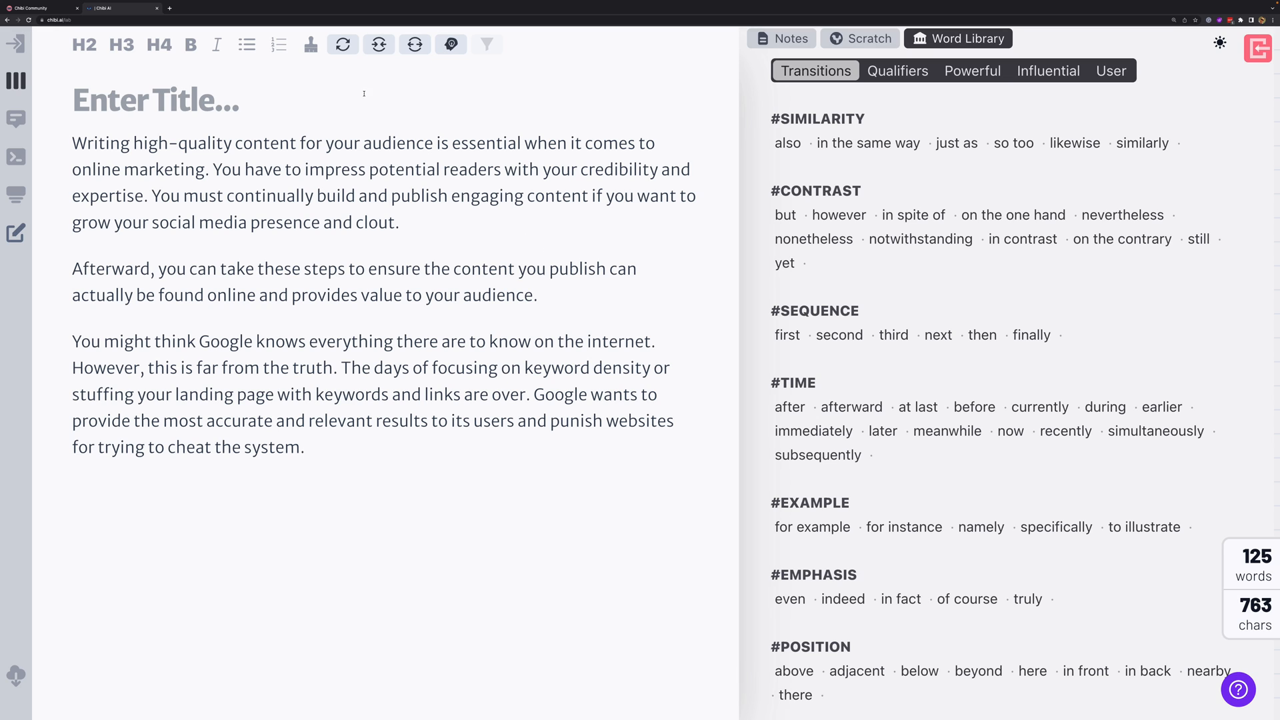
drag(543, 295, 39, 258)
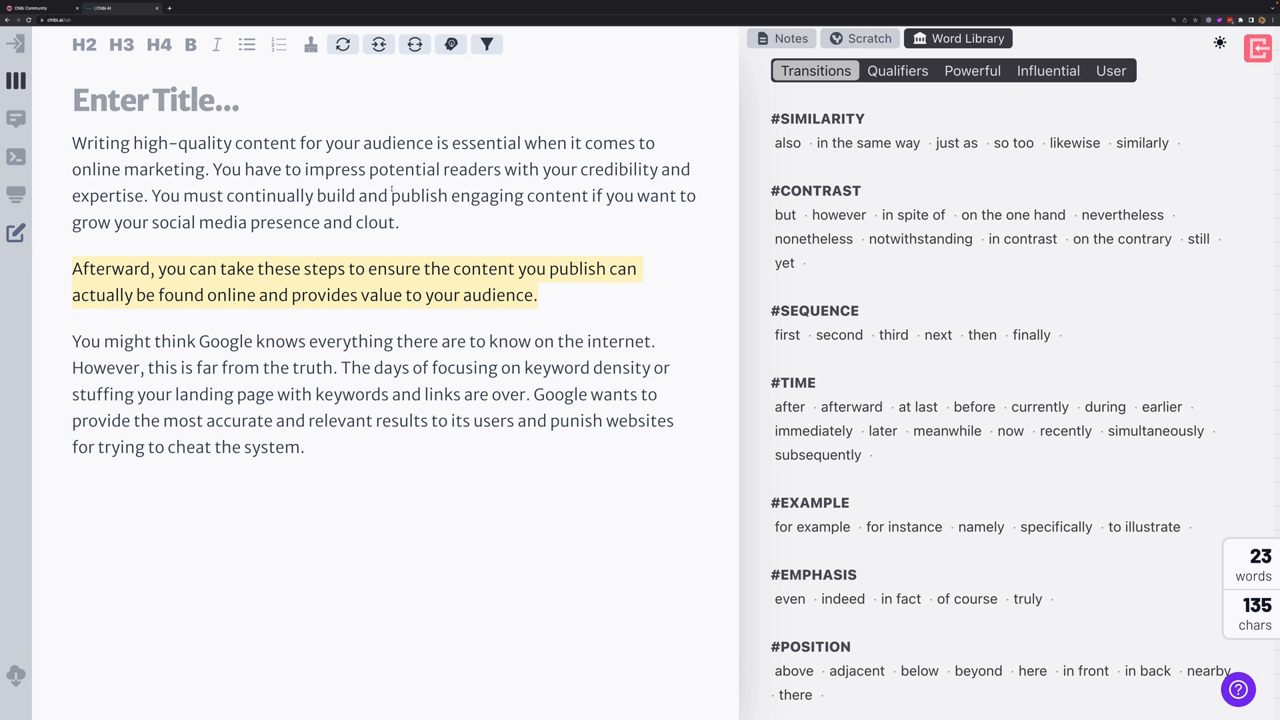
click(379, 44)
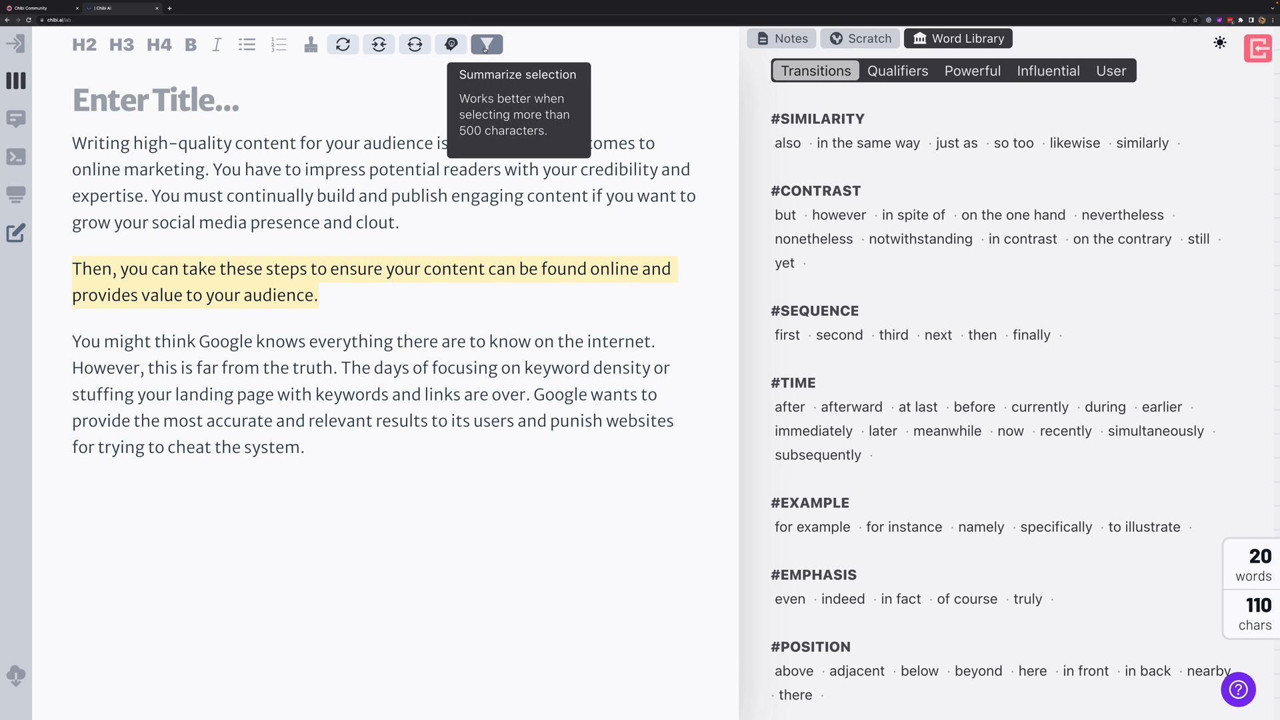
- Summarize all three body paragraphs of the document
click(207, 139)
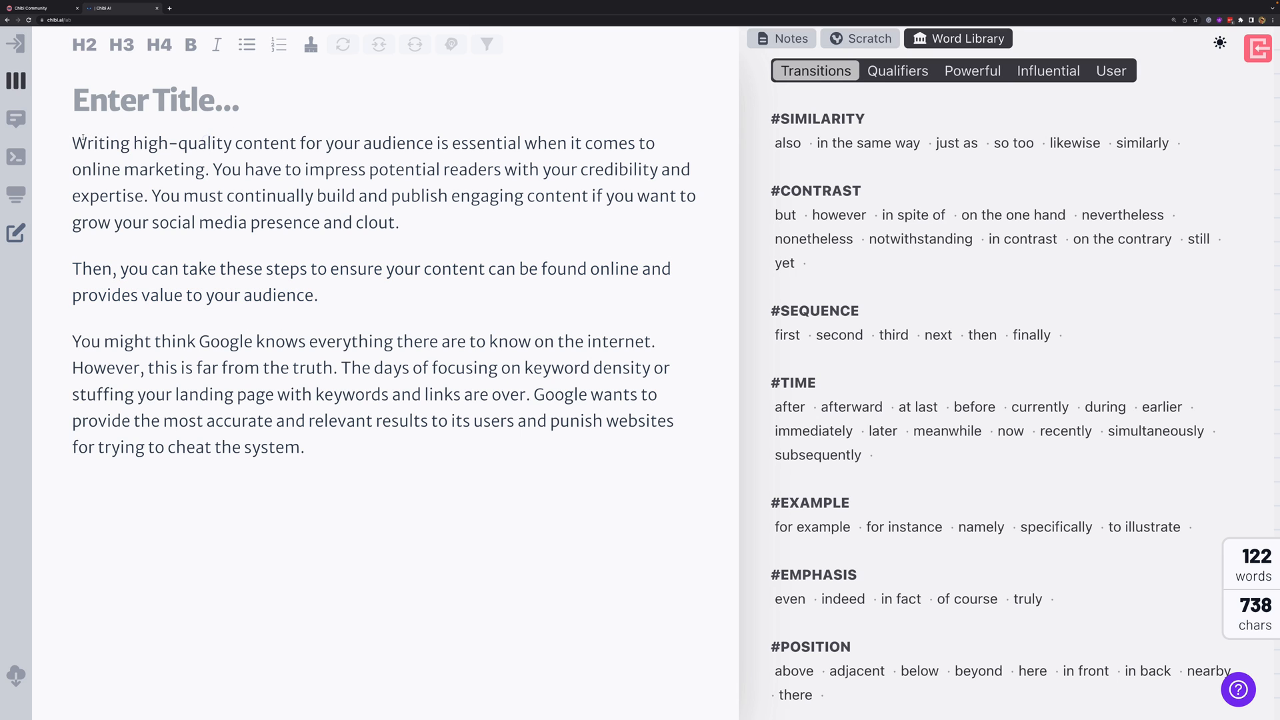
drag(73, 142, 377, 470)
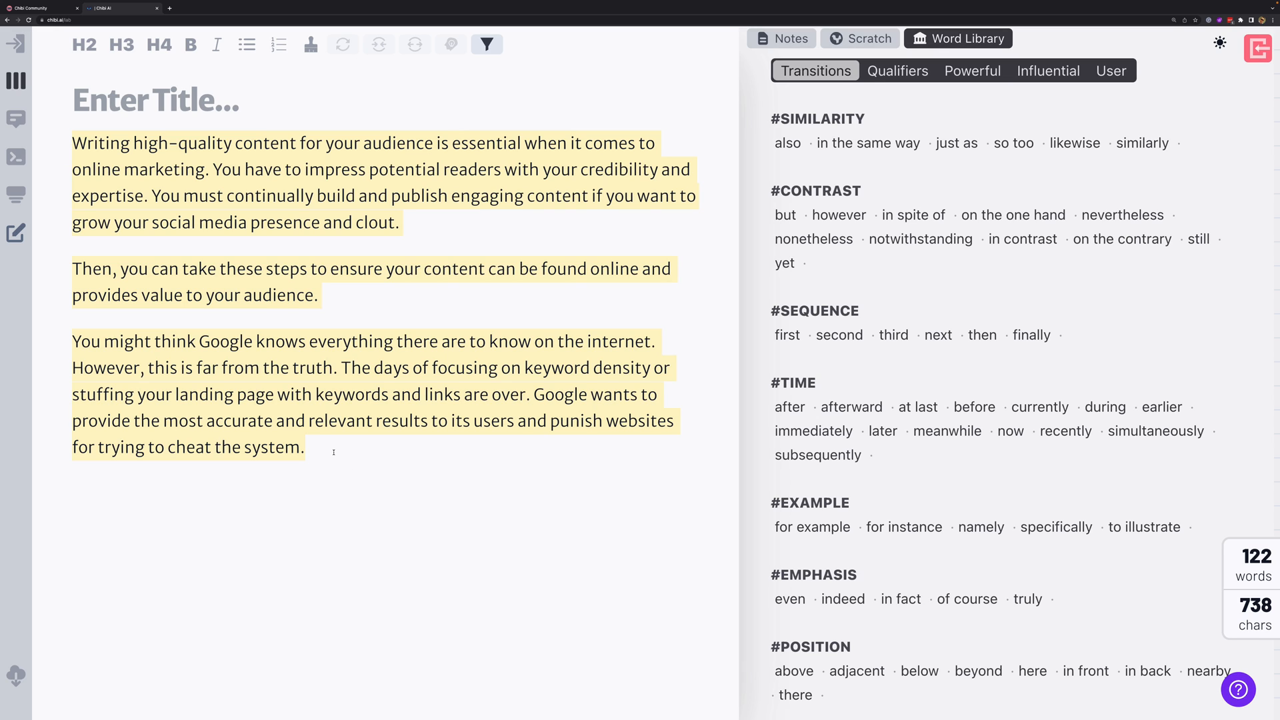
click(486, 44)
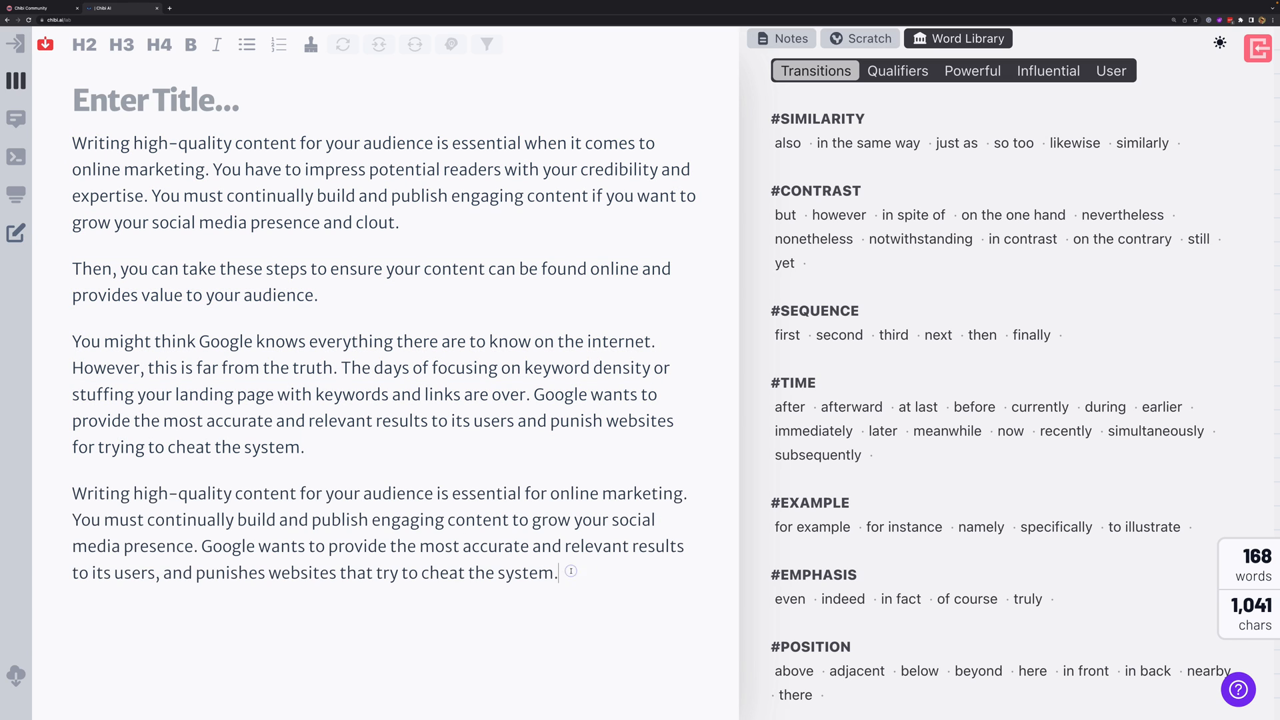
- Compare the summary with the opening paragraph, and rewrite the summary's first two sentences, ending at "media presence."
drag(565, 573, 41, 494)
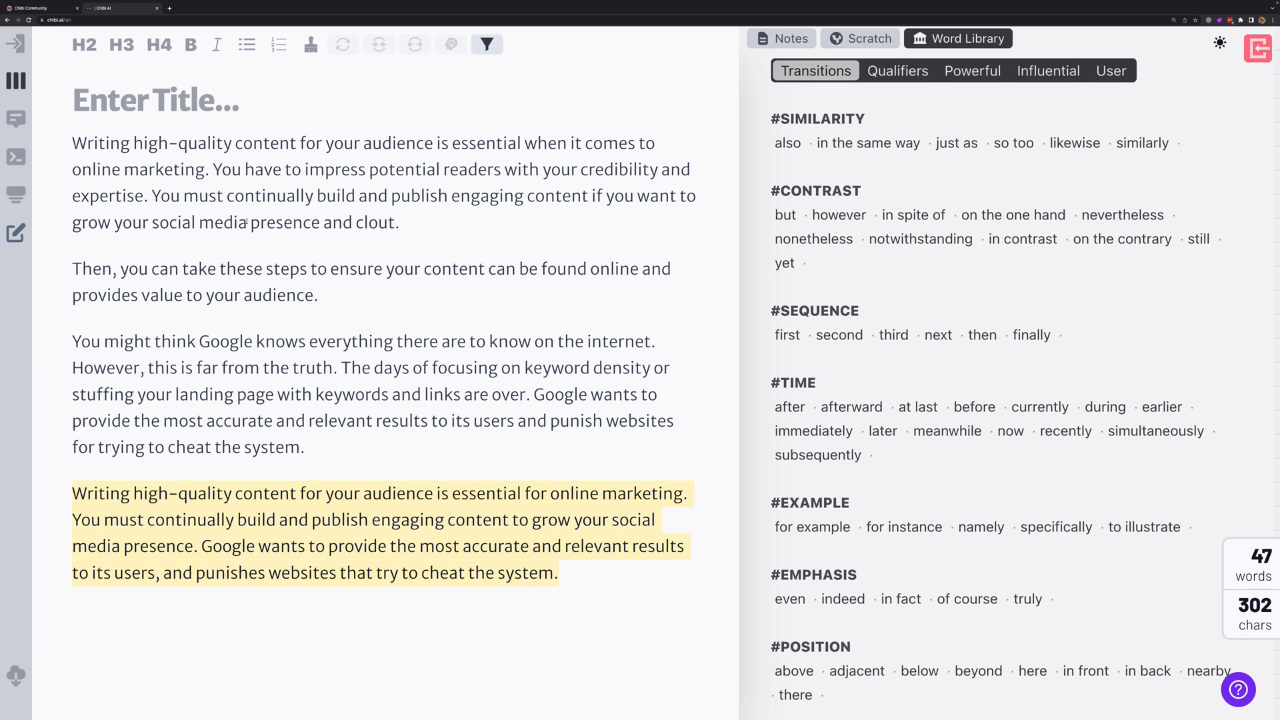
click(578, 143)
key(shift+Home)
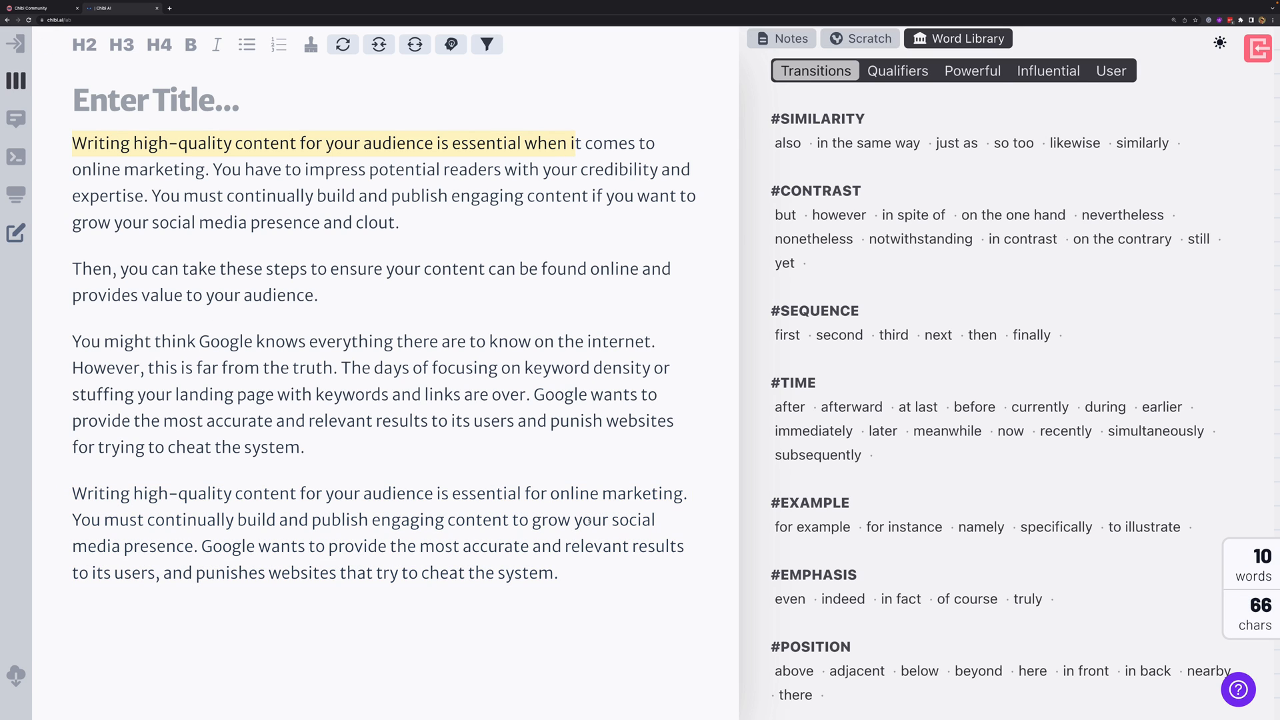
drag(605, 582, 64, 497)
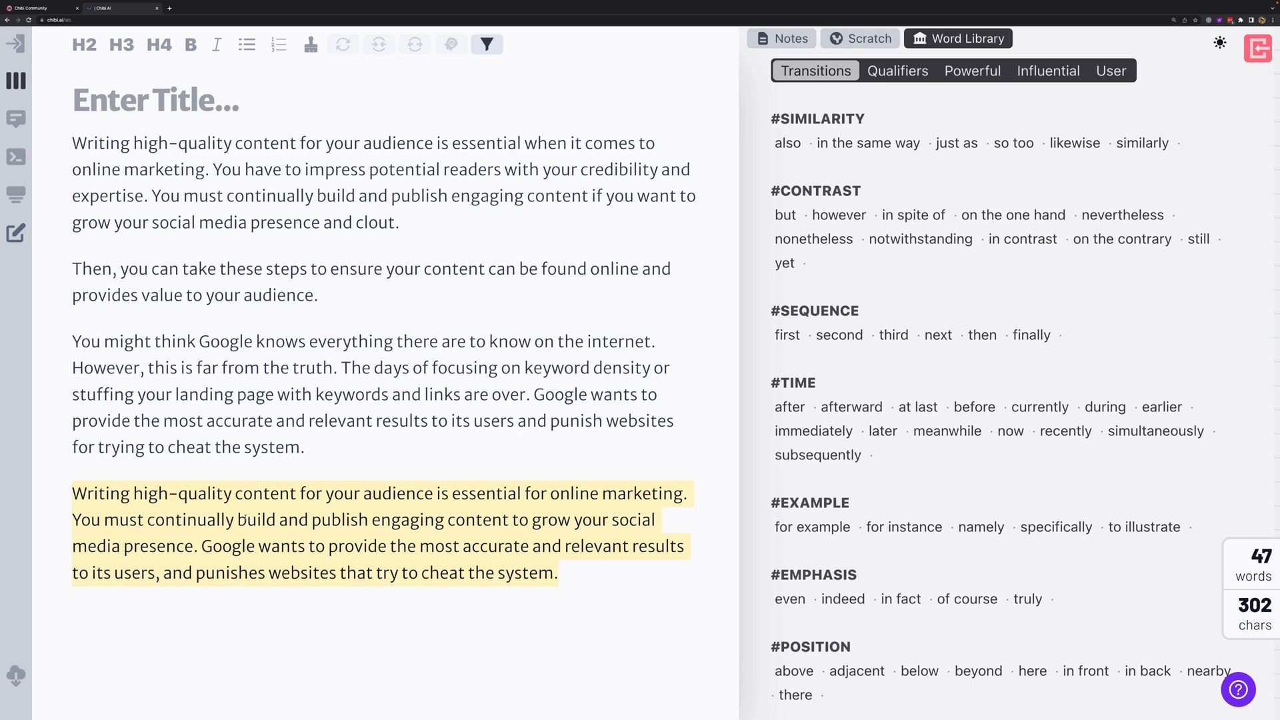
click(455, 511)
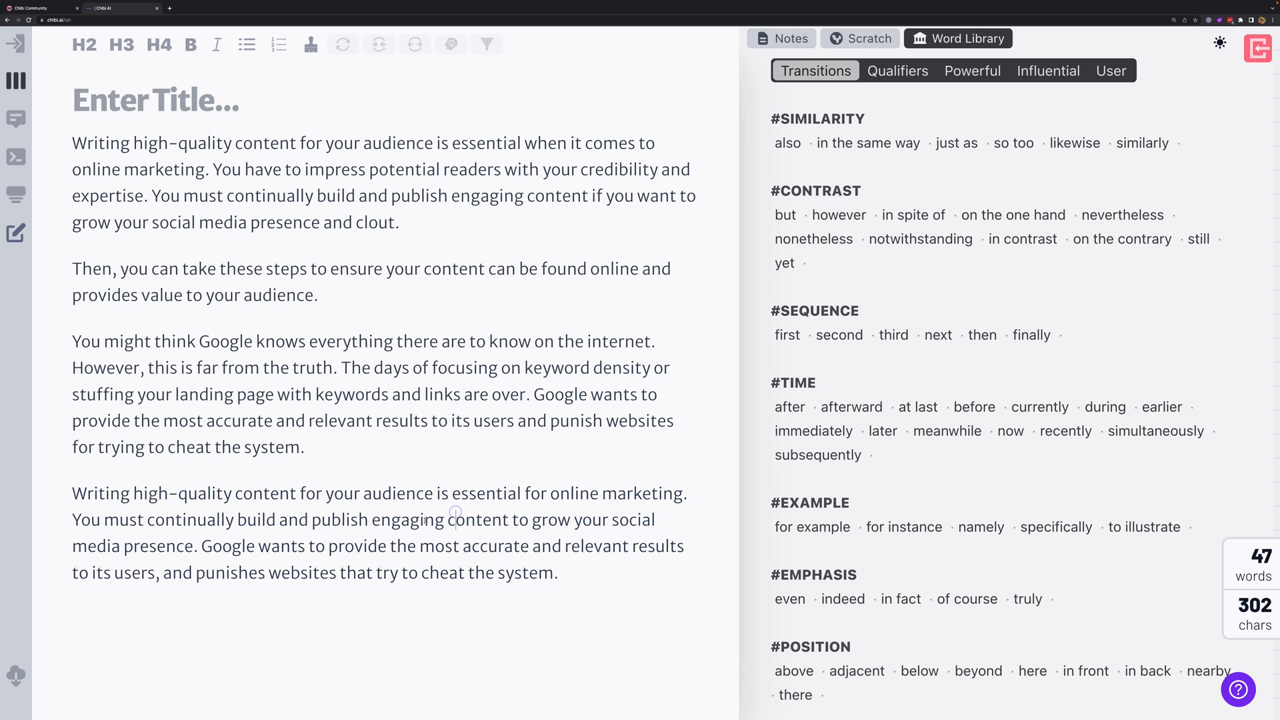
drag(198, 548, 67, 495)
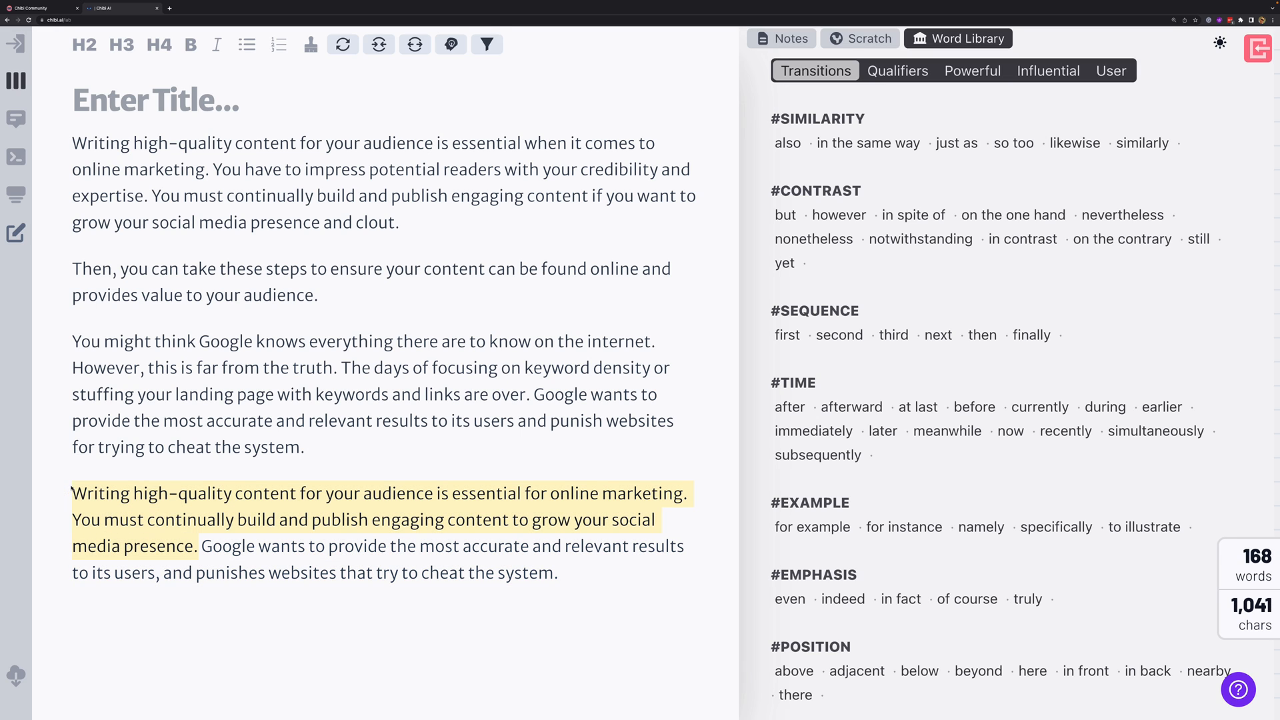
click(379, 44)
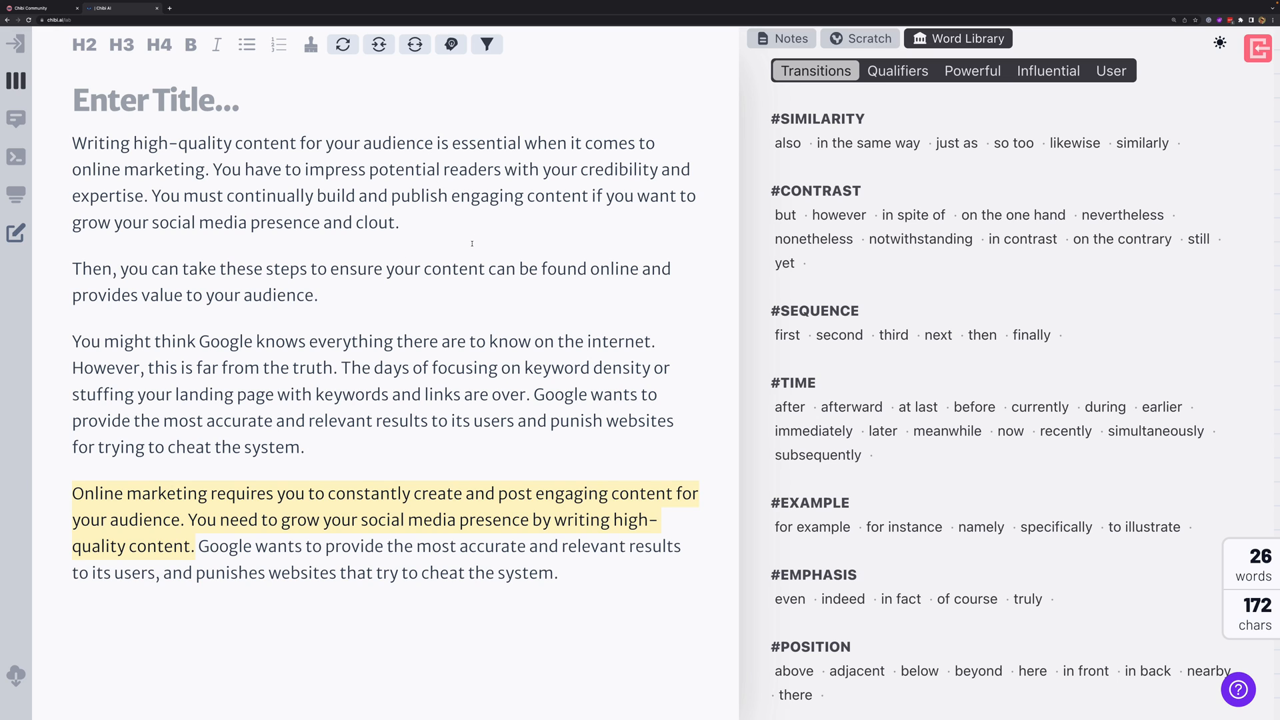
- Show the document notes beside the article and clear the text selection
click(753, 34)
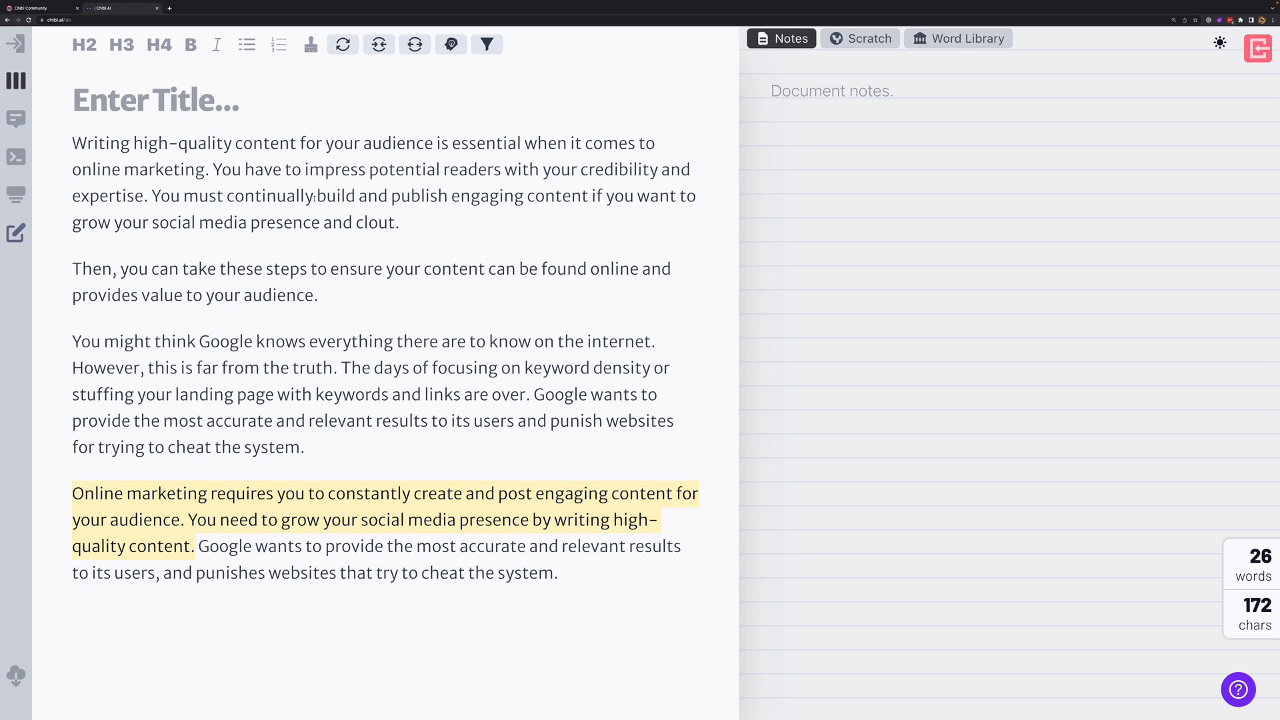
click(175, 121)
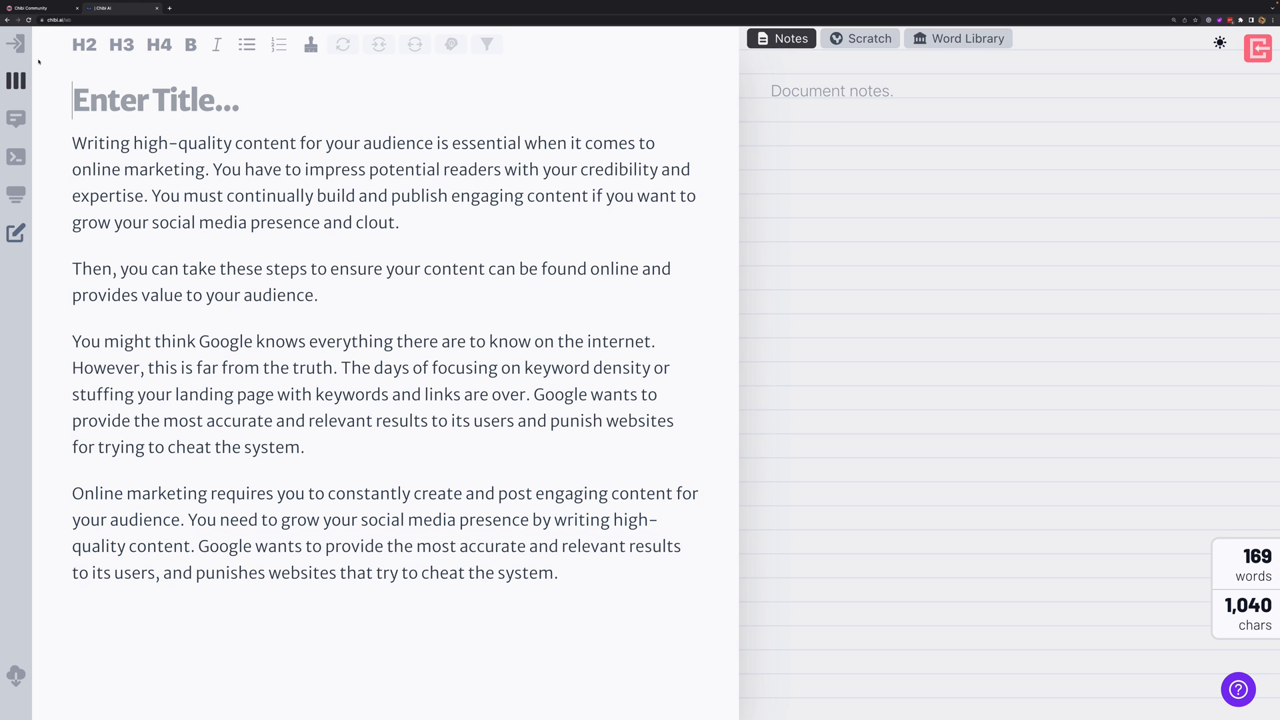
click(17, 120)
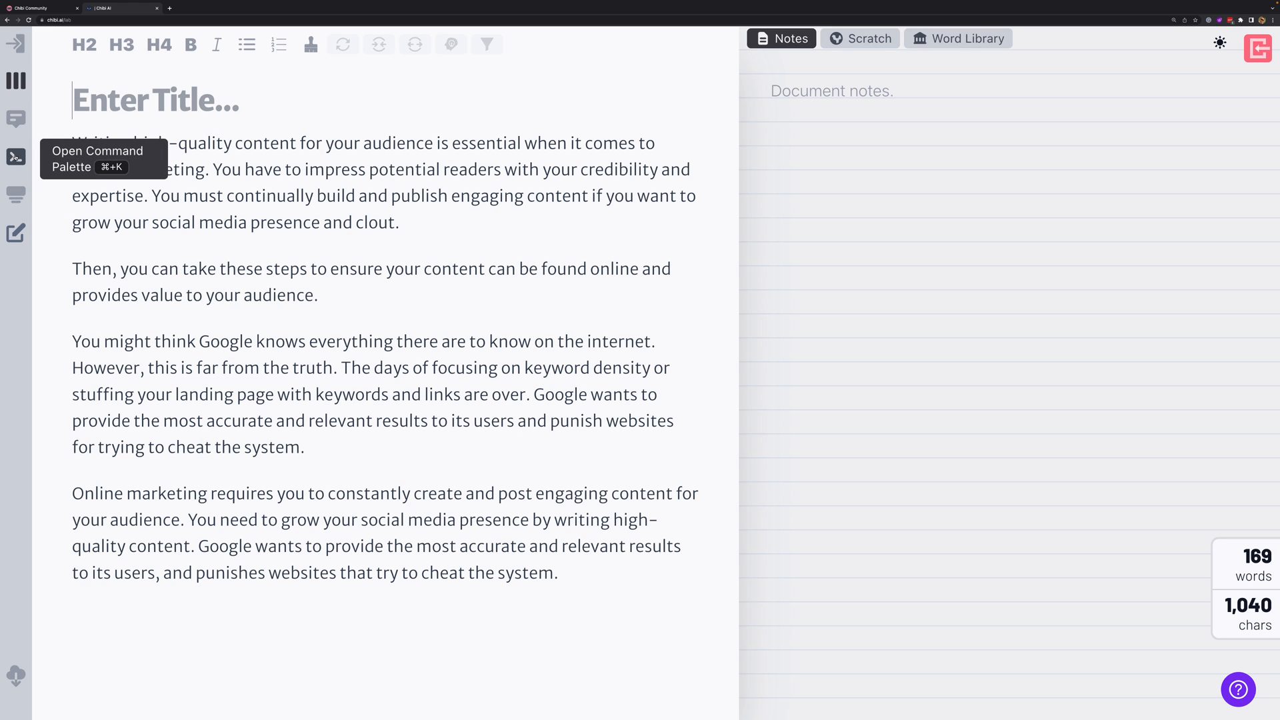
- Open the command palette and browse its list of utilities
click(16, 157)
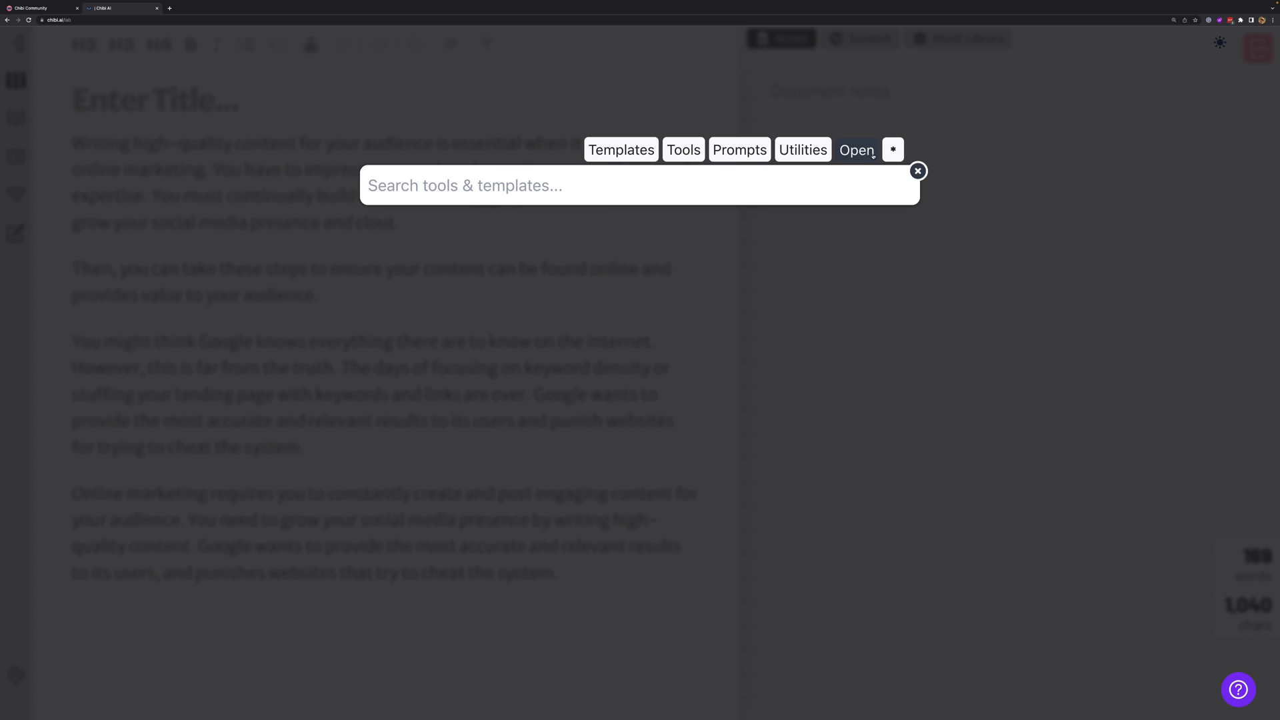
click(813, 150)
scroll(431, 254, down, 2)
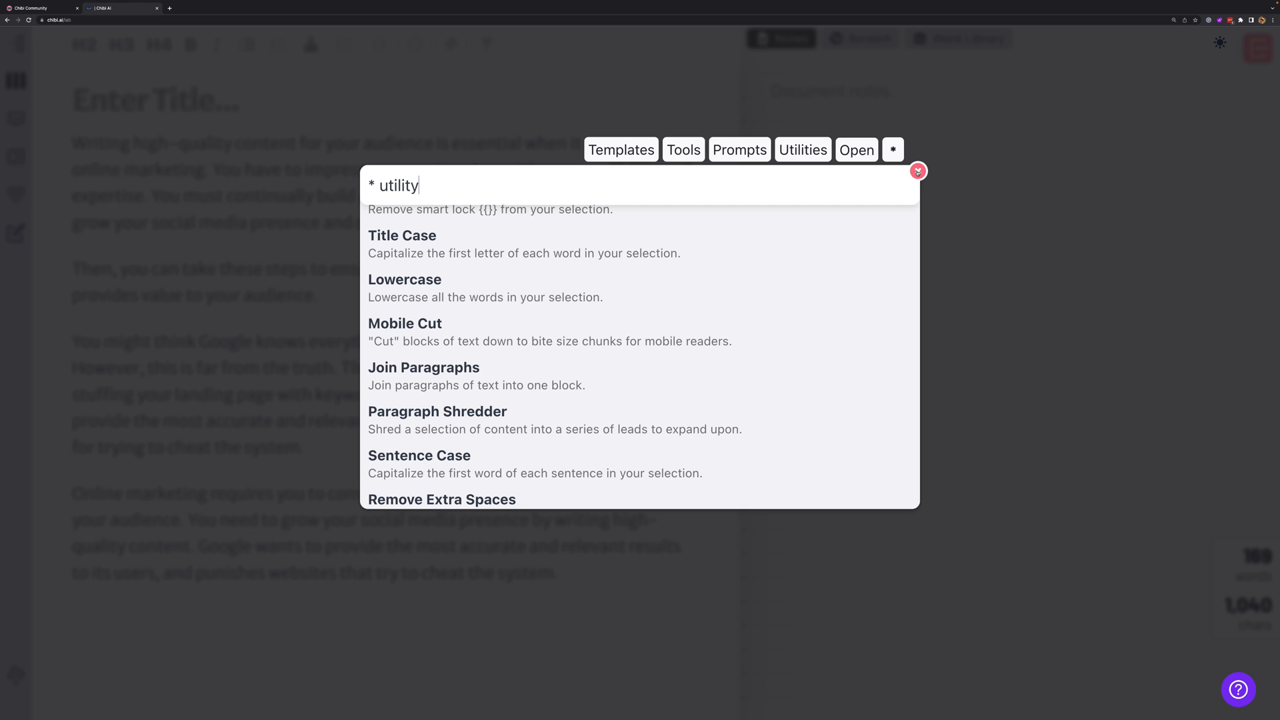
- Reorder the text blocks so the paragraph starting "Then, you can take these steps" comes last, and return to the editor
click(918, 171)
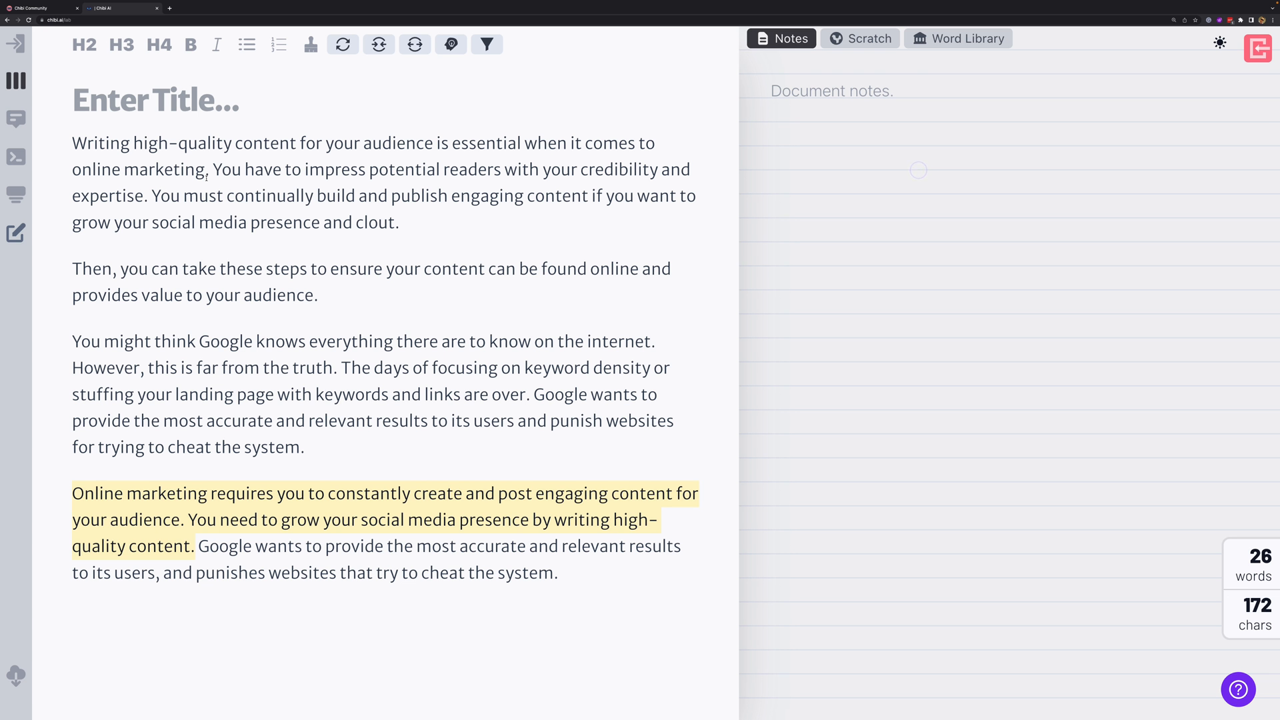
click(176, 187)
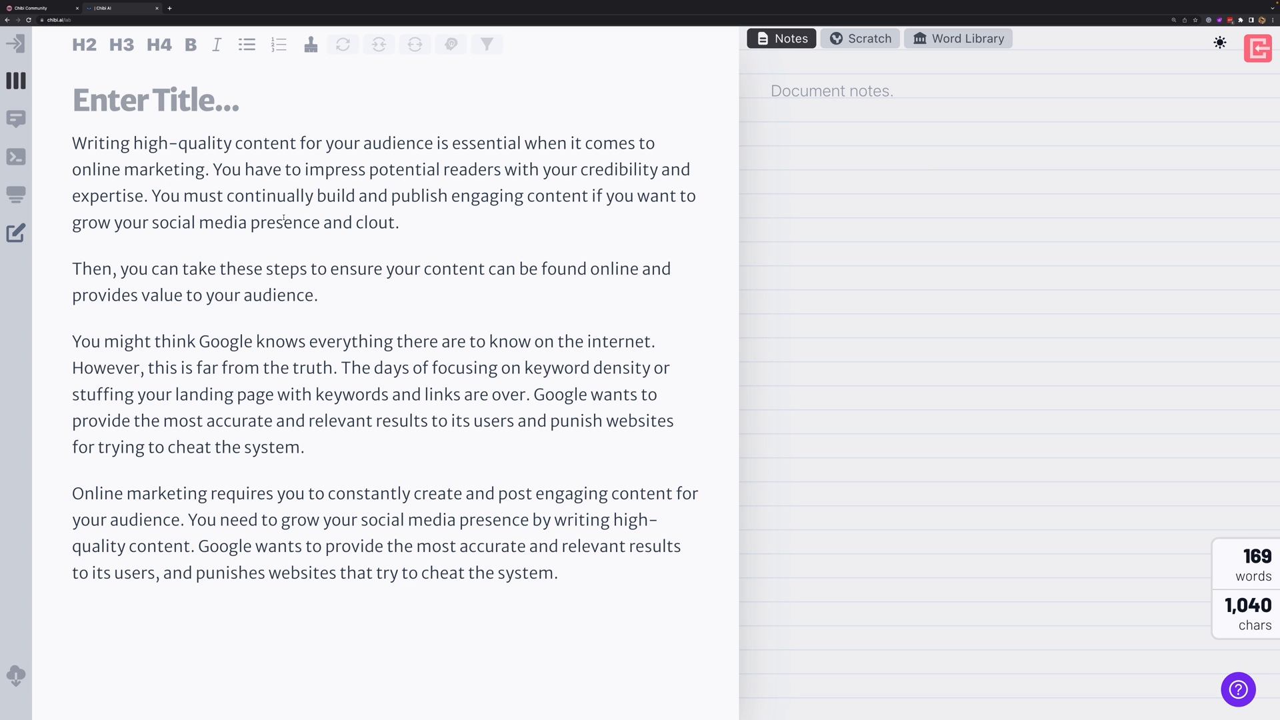
click(16, 196)
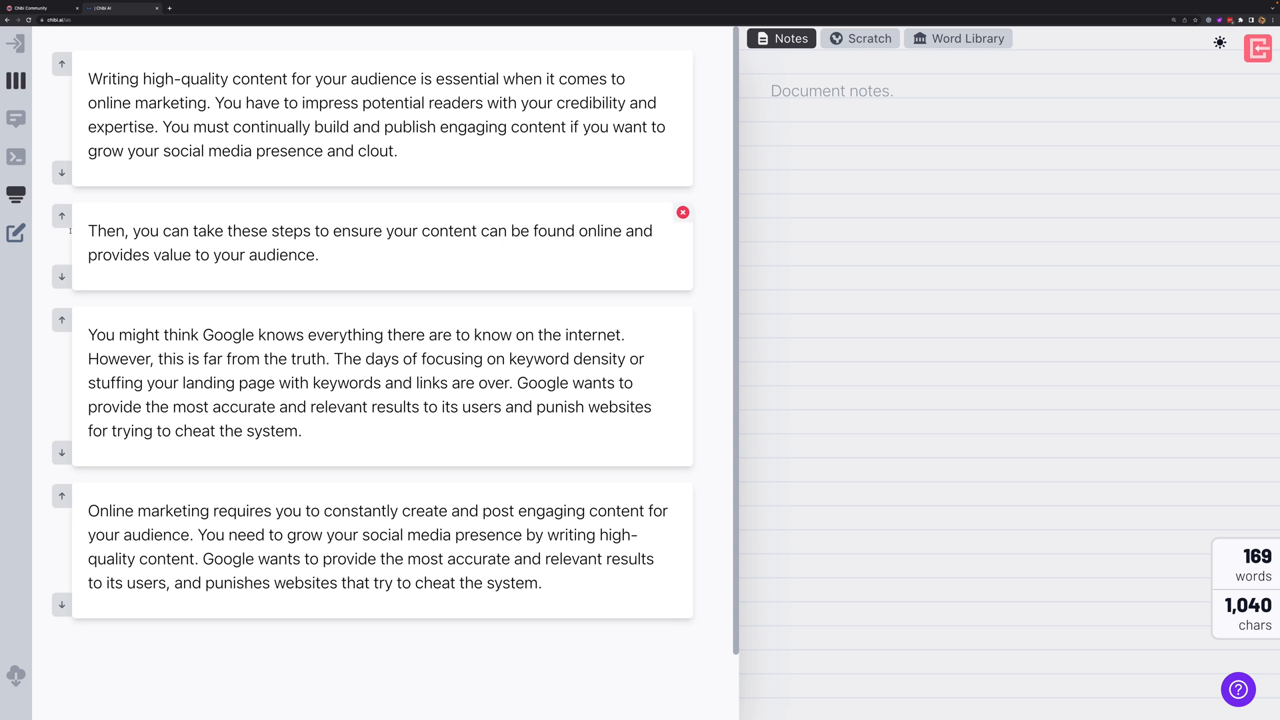
click(62, 277)
click(62, 496)
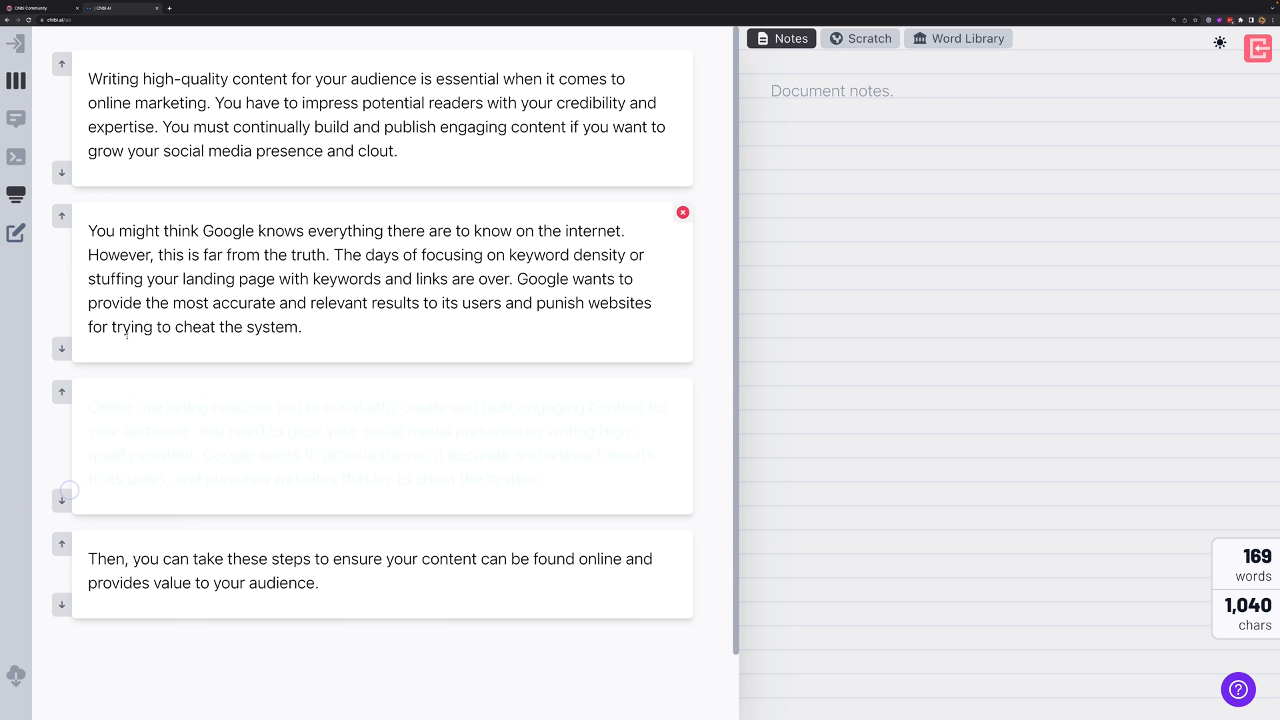
click(16, 194)
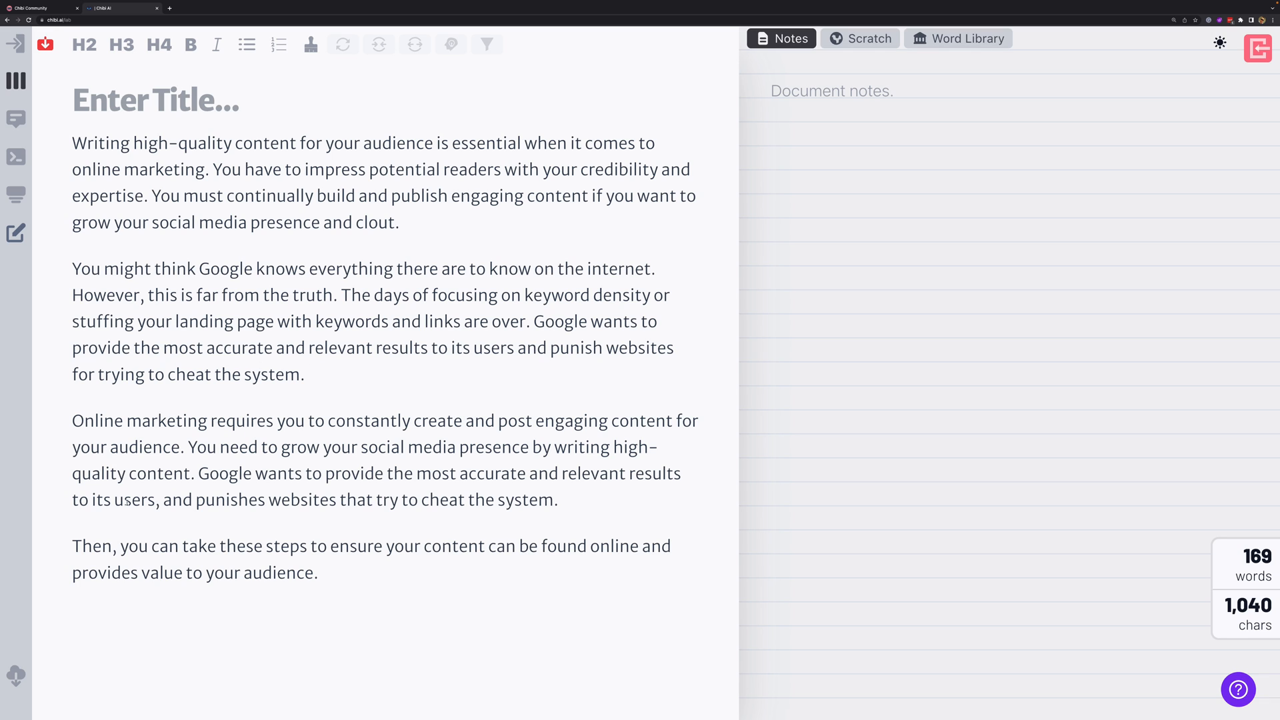
- Show the Content Lab with its advanced options beside the article, without the notes column
mouse_move(20, 236)
click(16, 44)
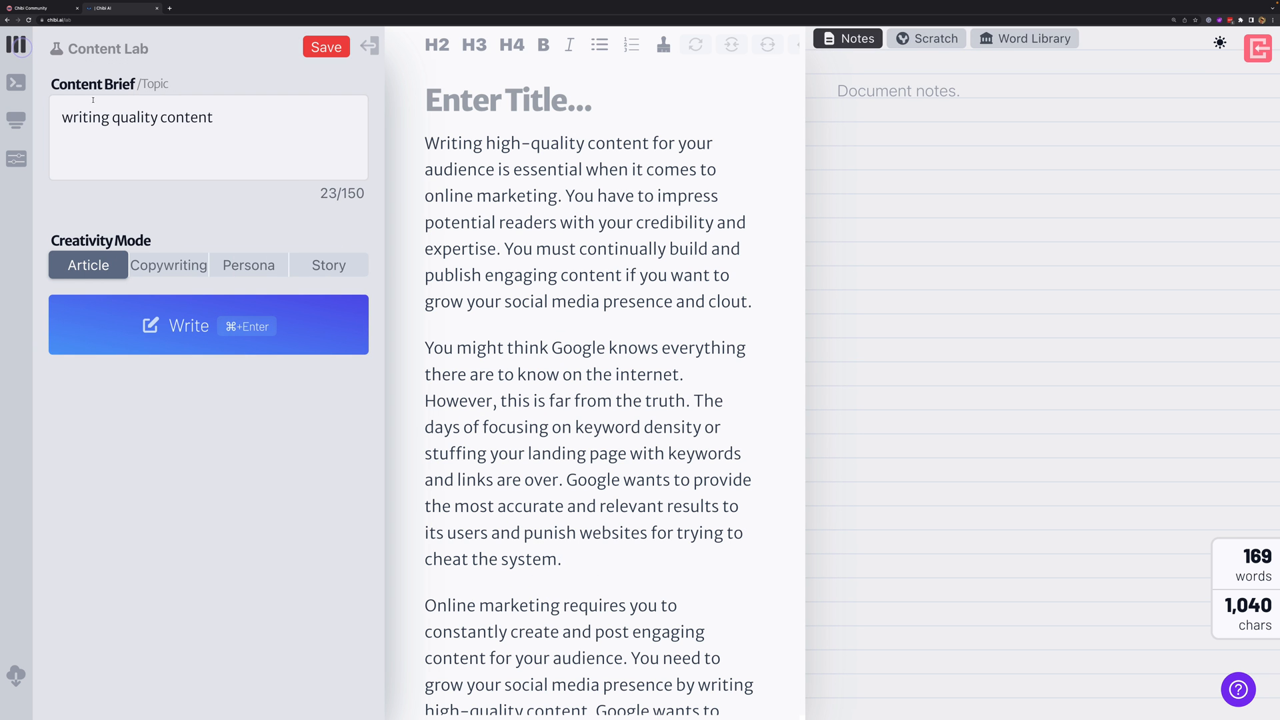
click(19, 42)
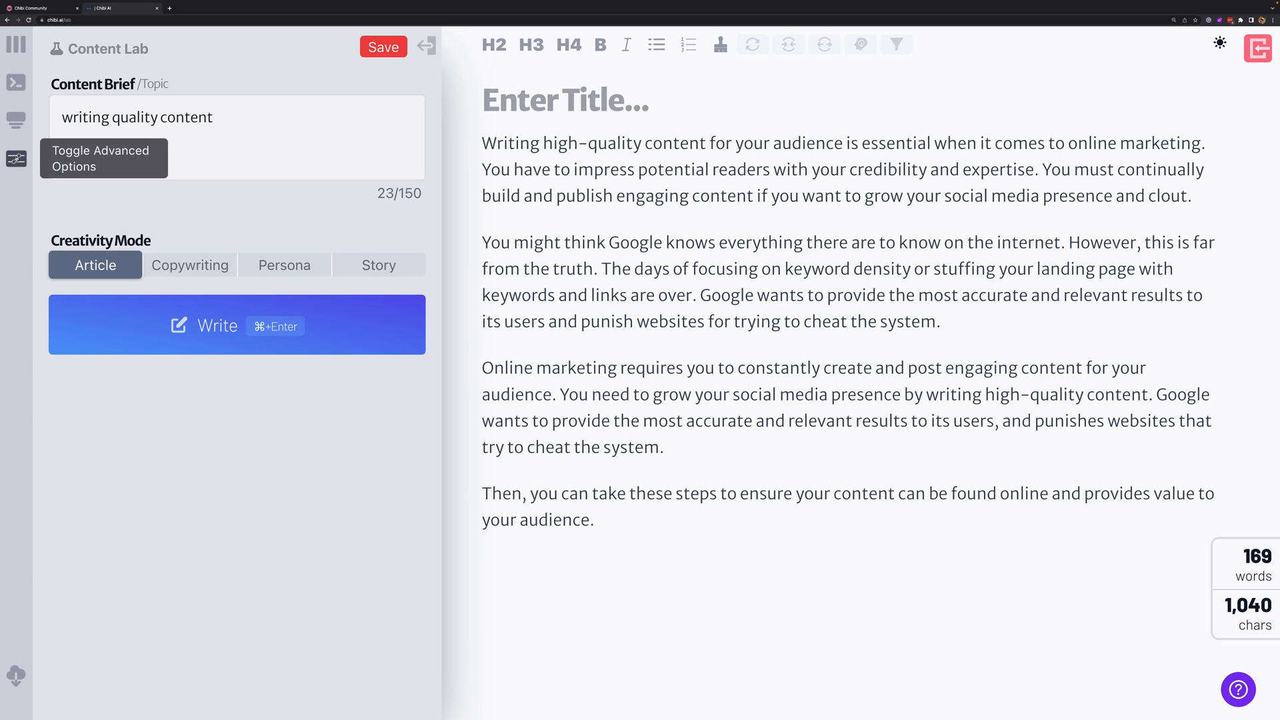
click(16, 159)
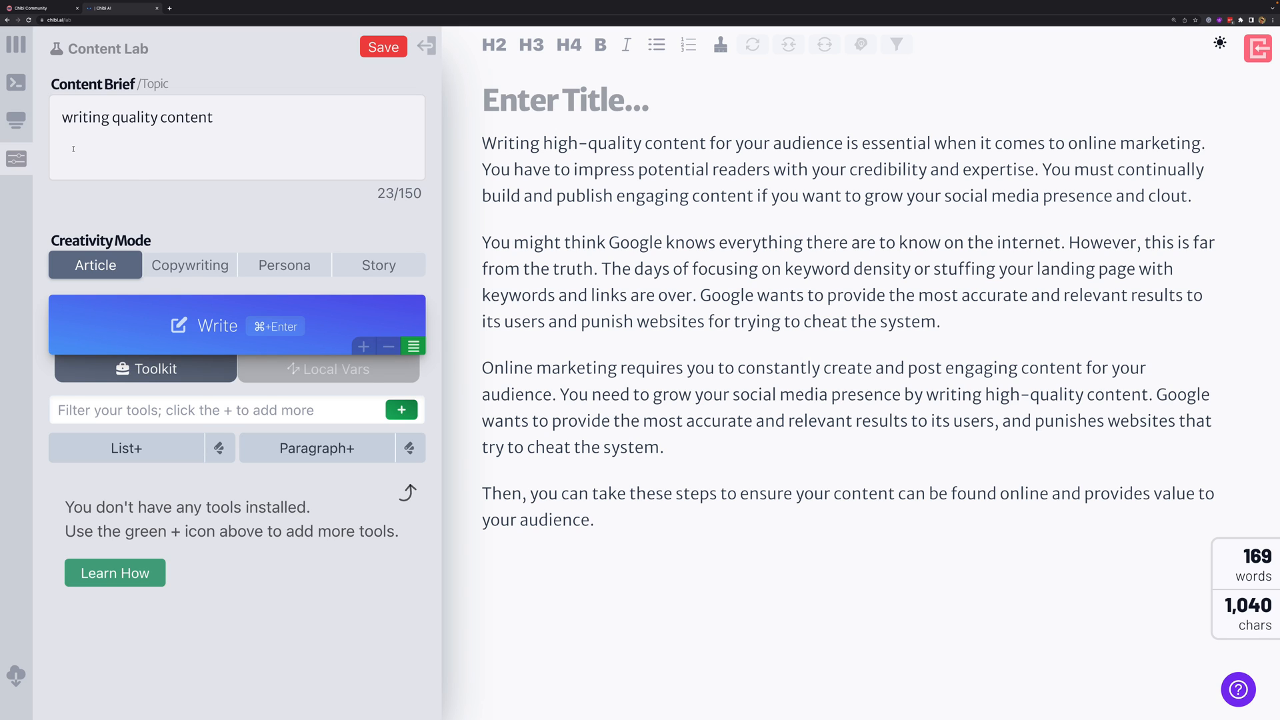
click(16, 159)
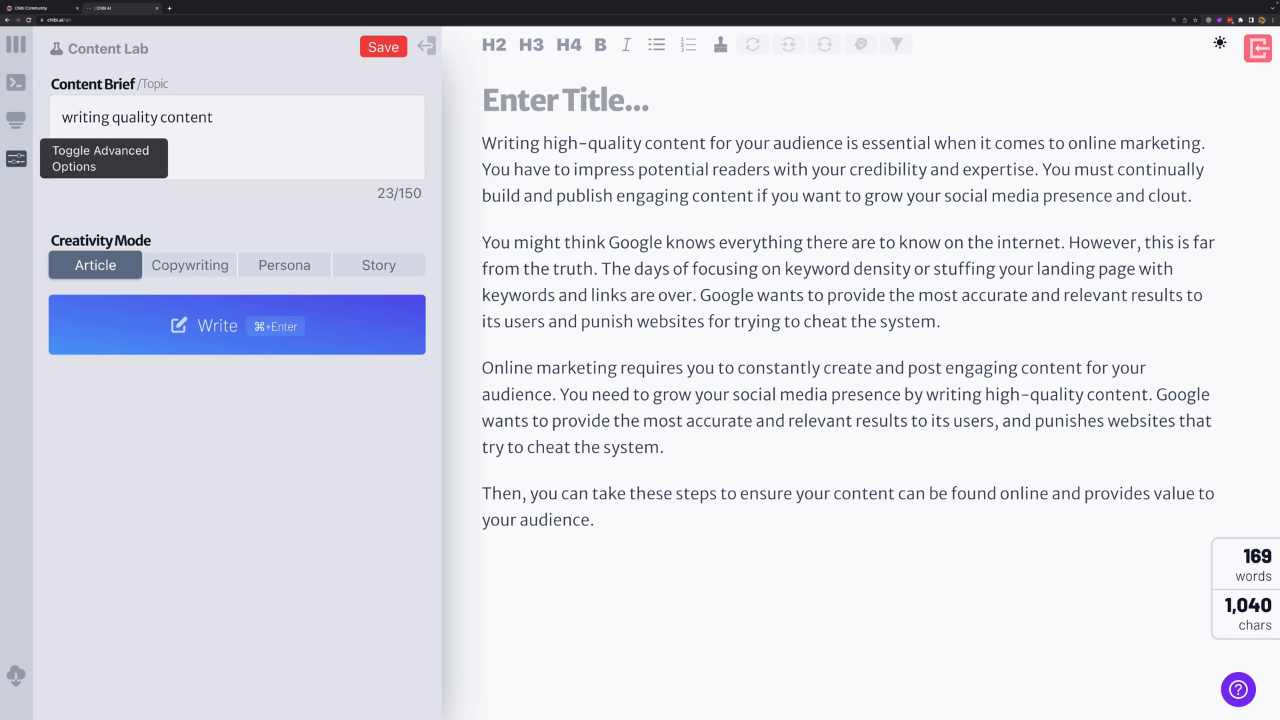
click(16, 159)
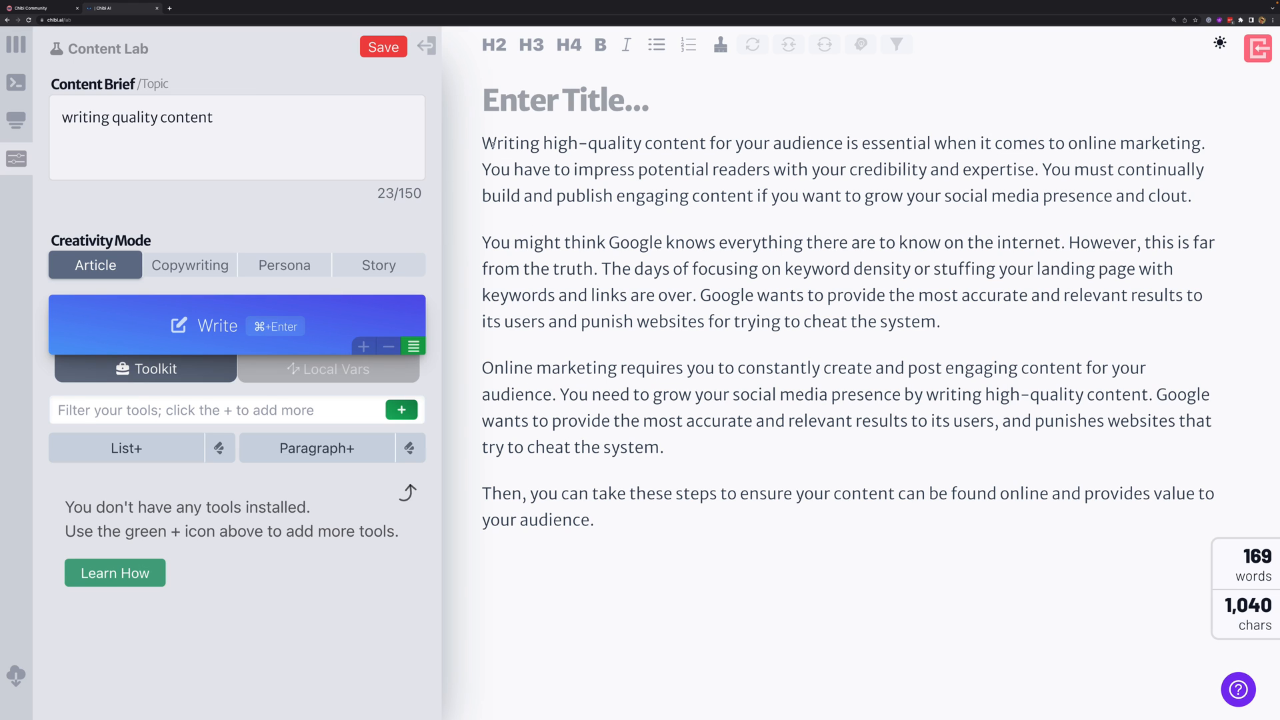
- Try the option that makes Chibi write less per use while part of the third paragraph is selected
drag(492, 143, 543, 196)
click(475, 237)
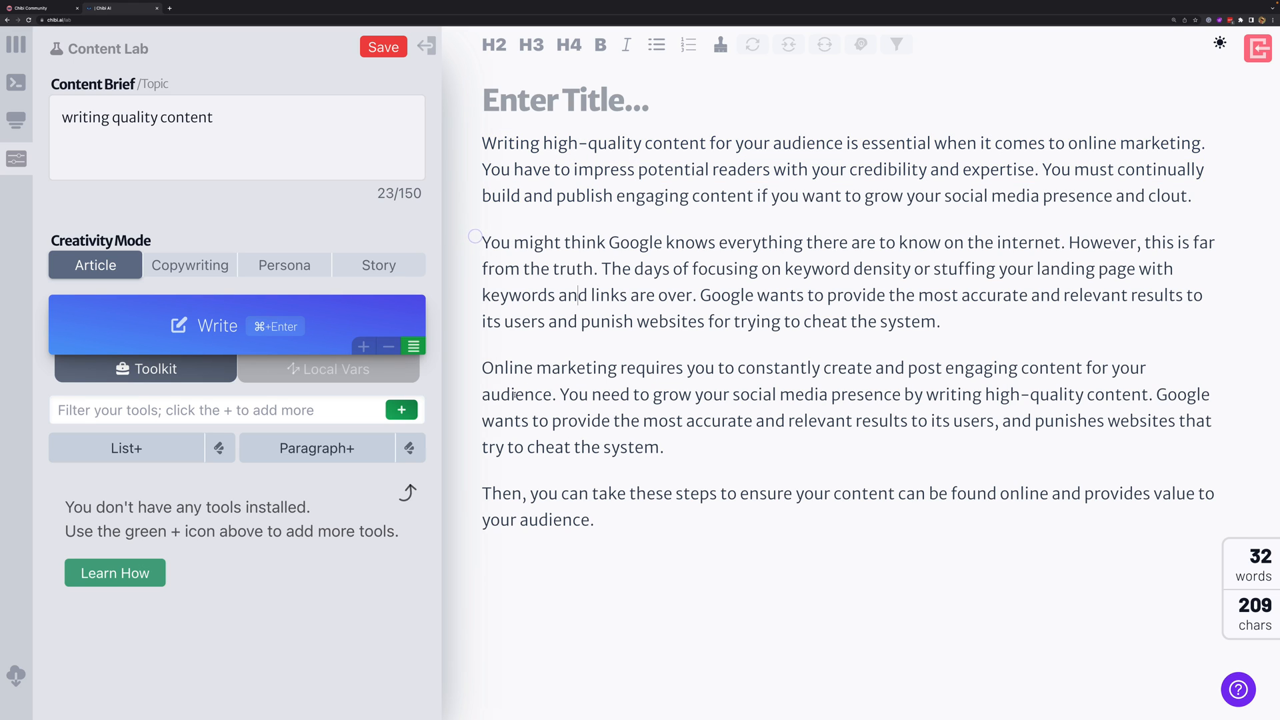
drag(514, 395, 595, 451)
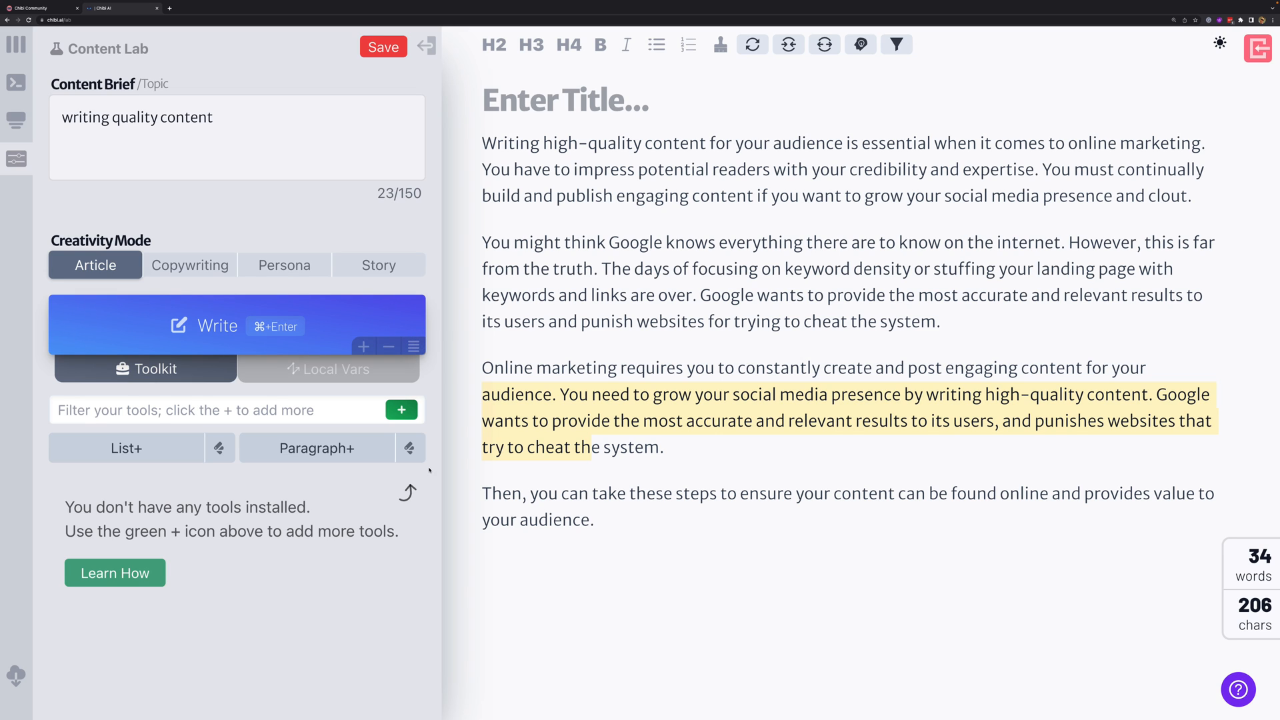
click(390, 347)
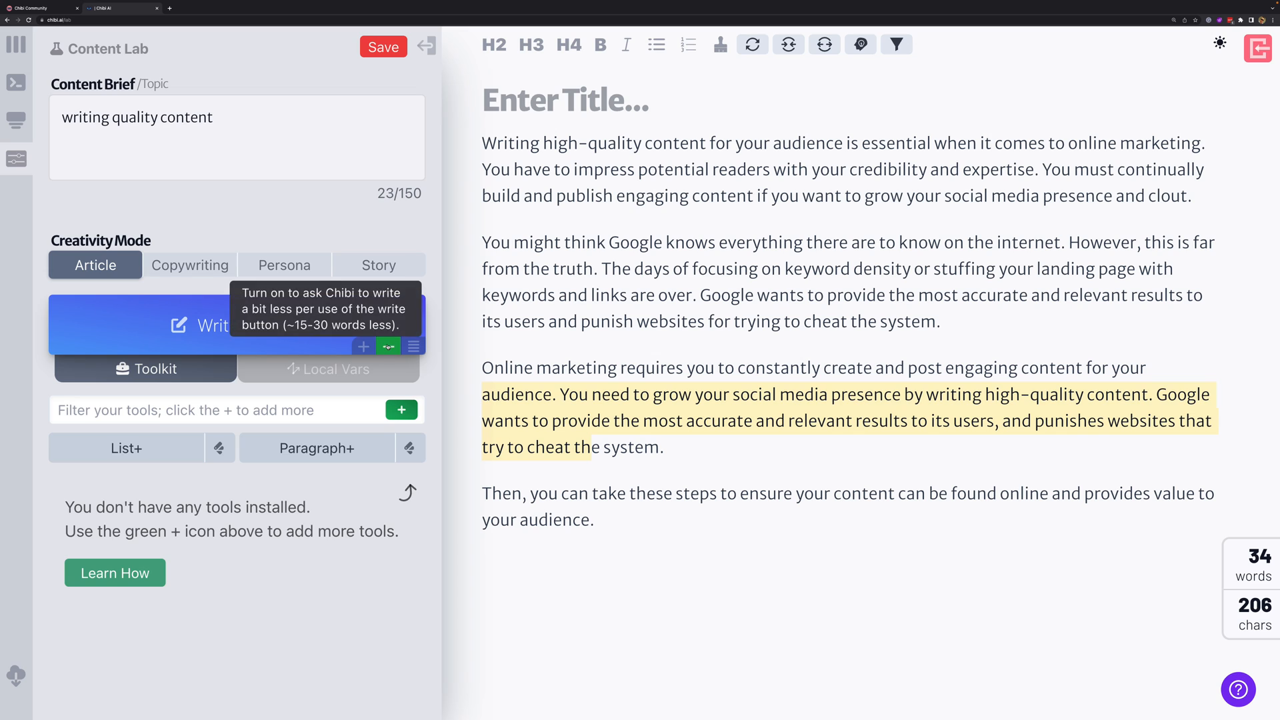
click(389, 345)
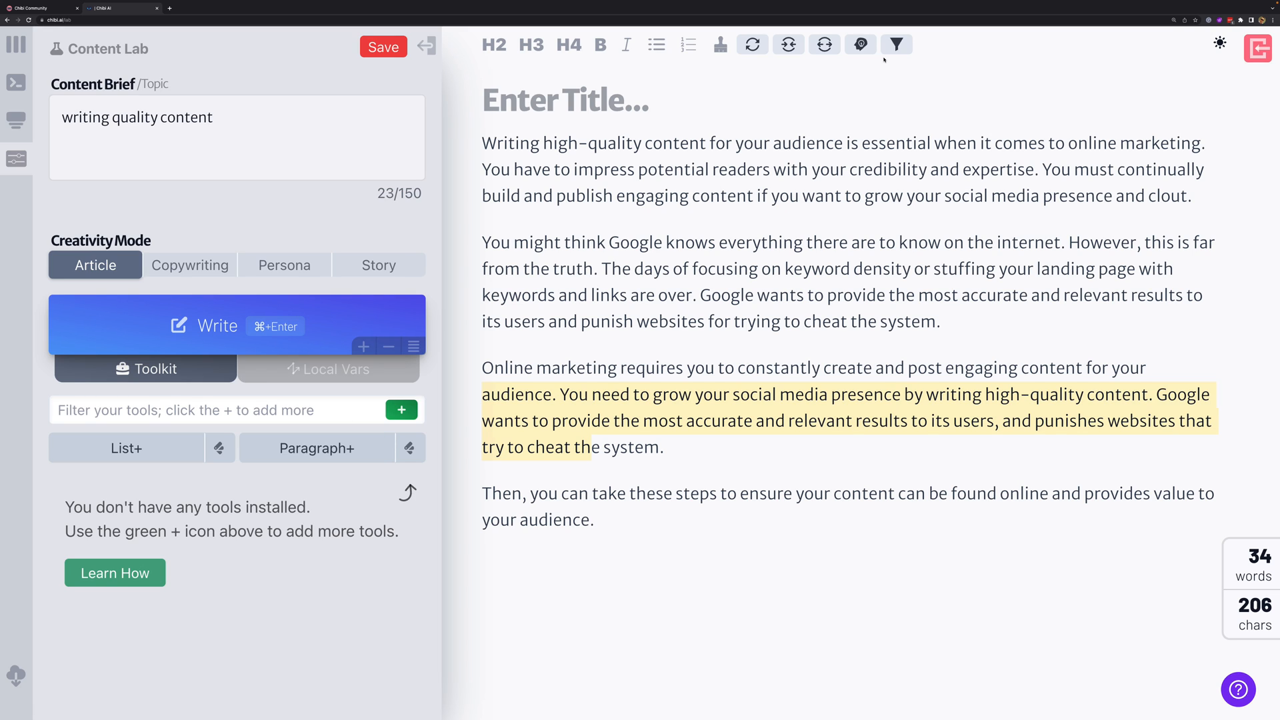
key(super+Return)
click(332, 331)
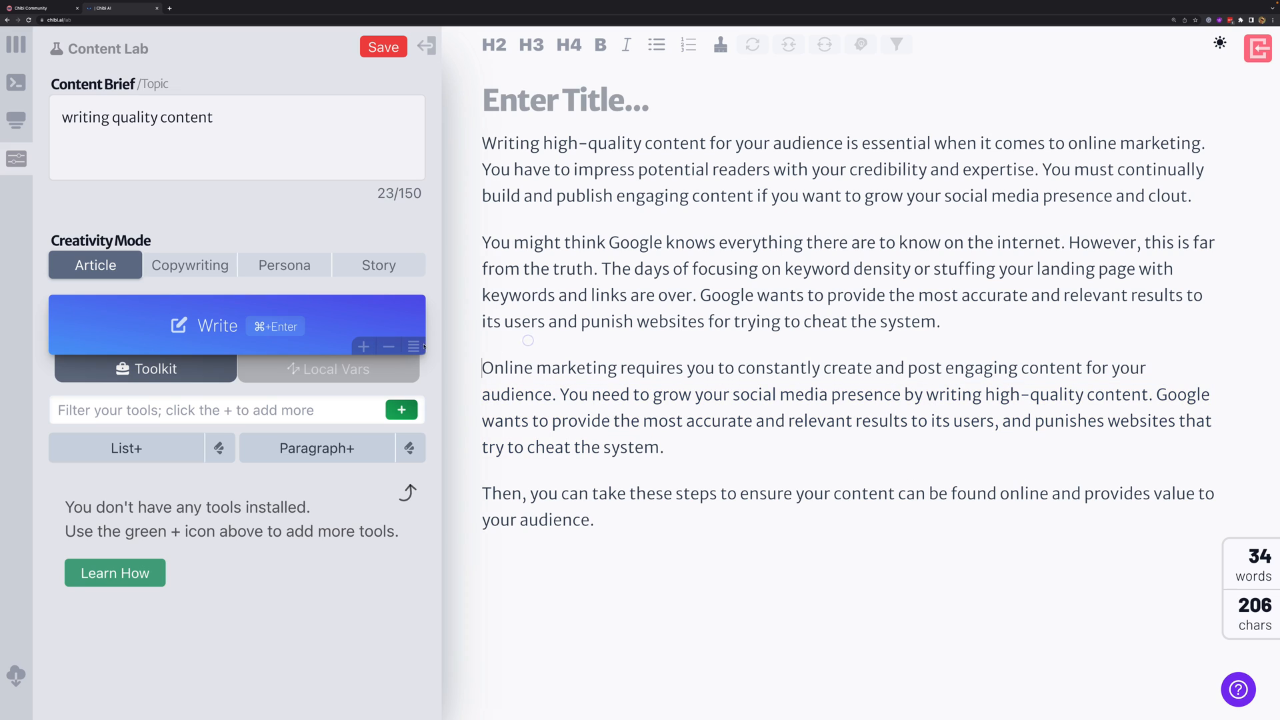
key(super+Return)
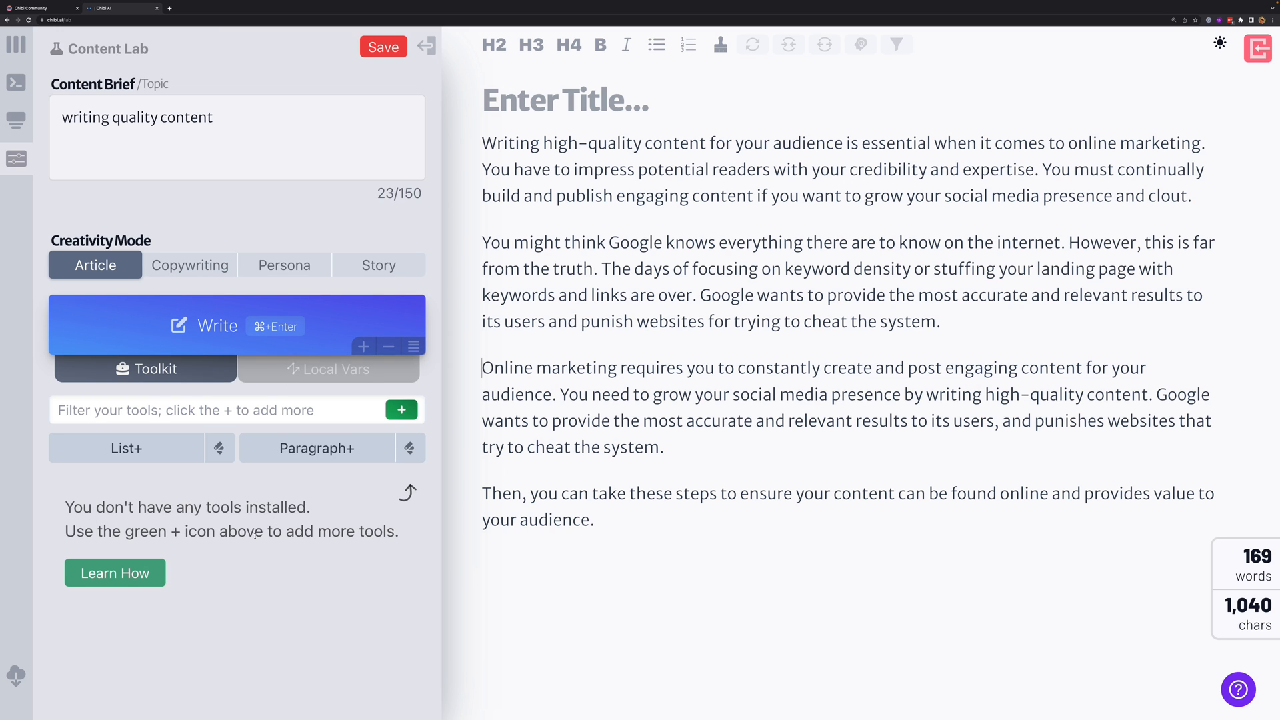
- Install the Headlines template from the Template Library into the toolkit and close the library
click(402, 409)
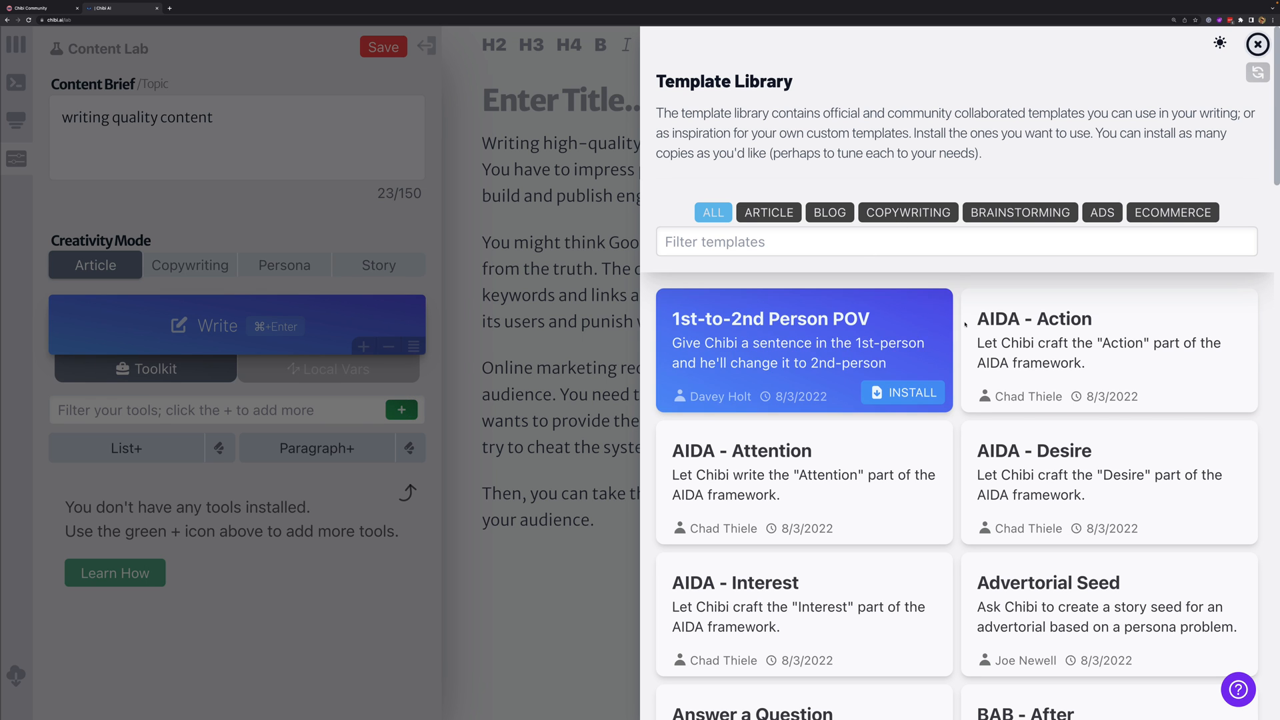
scroll(1139, 297, down, 2)
scroll(1009, 336, down, 3)
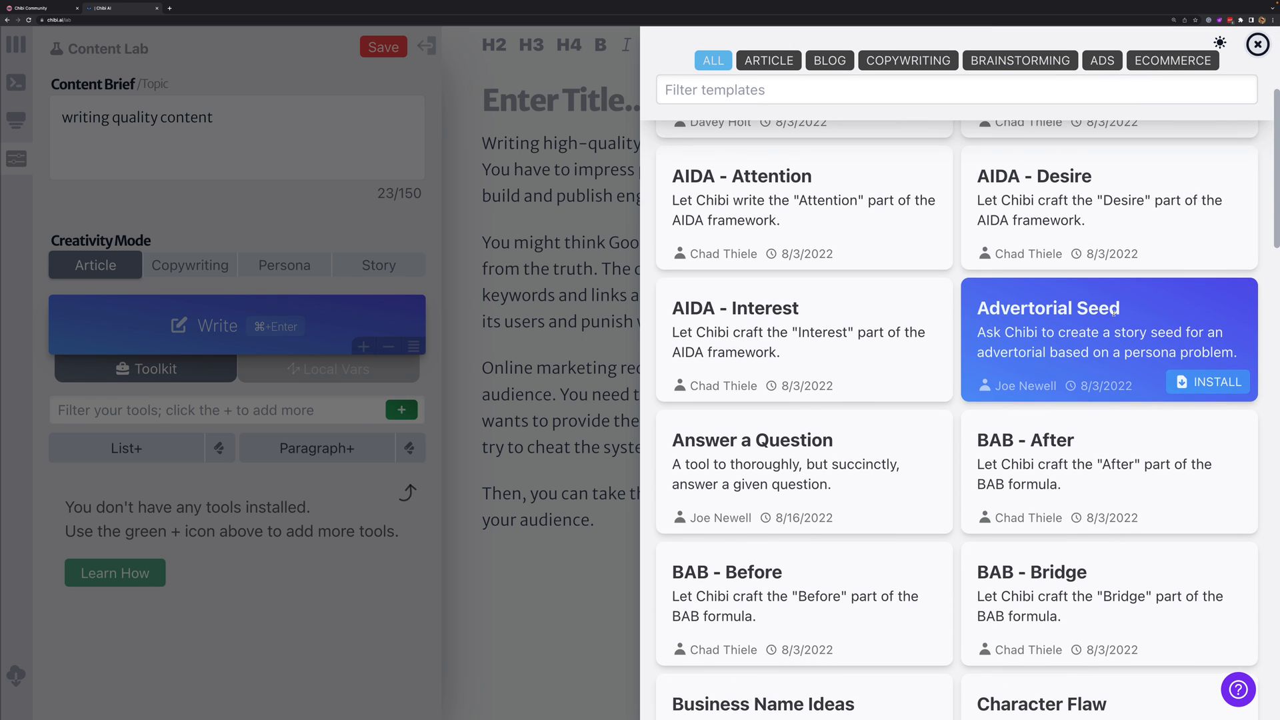
scroll(1009, 336, down, 3)
scroll(1009, 335, down, 10)
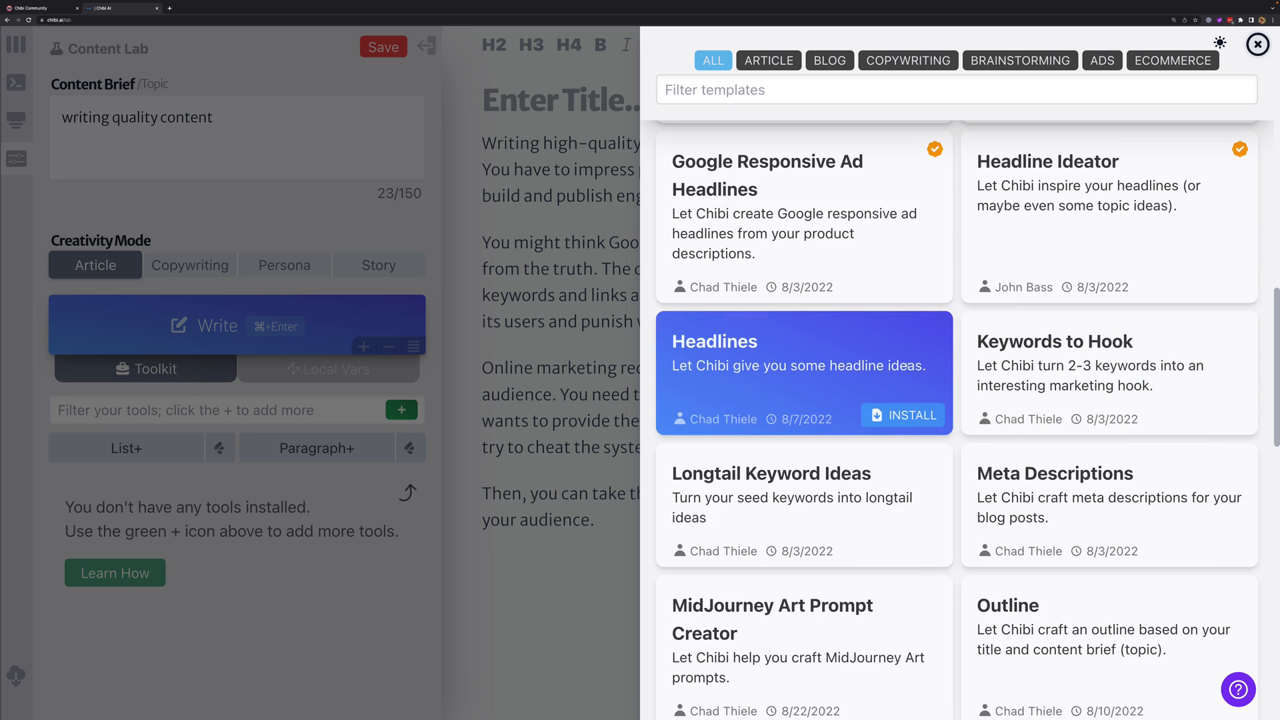
click(897, 414)
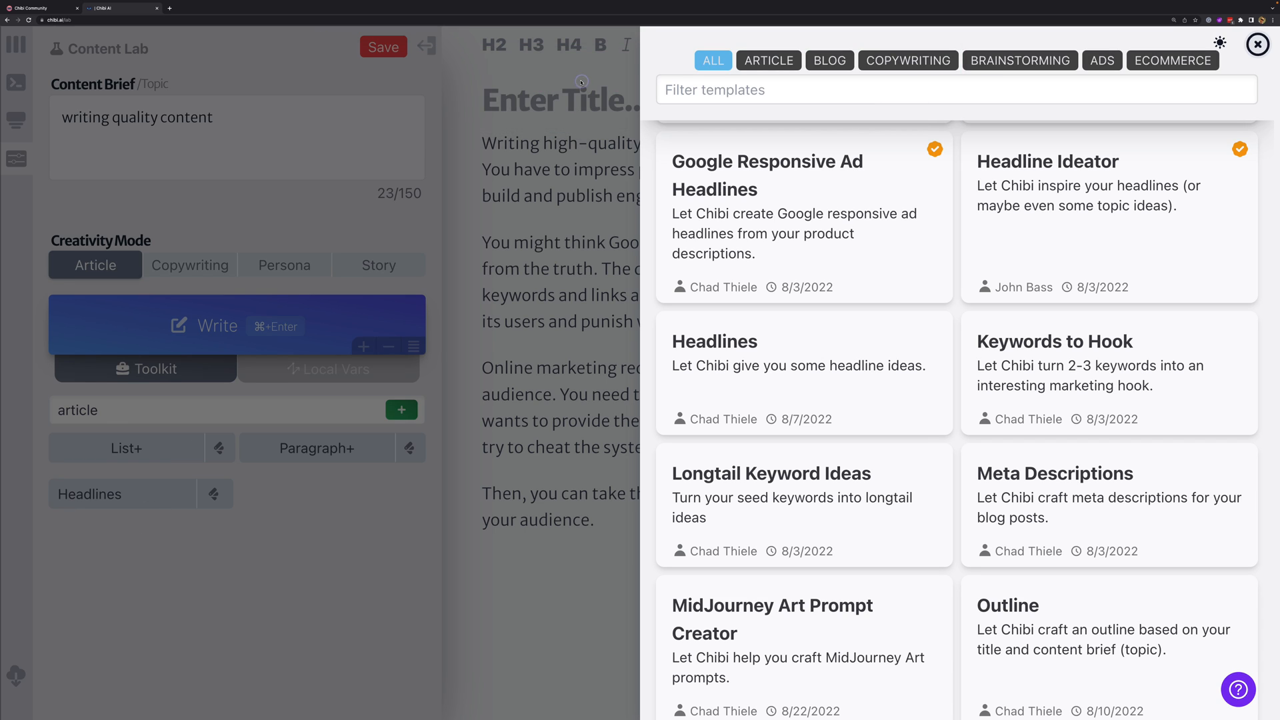
click(1257, 45)
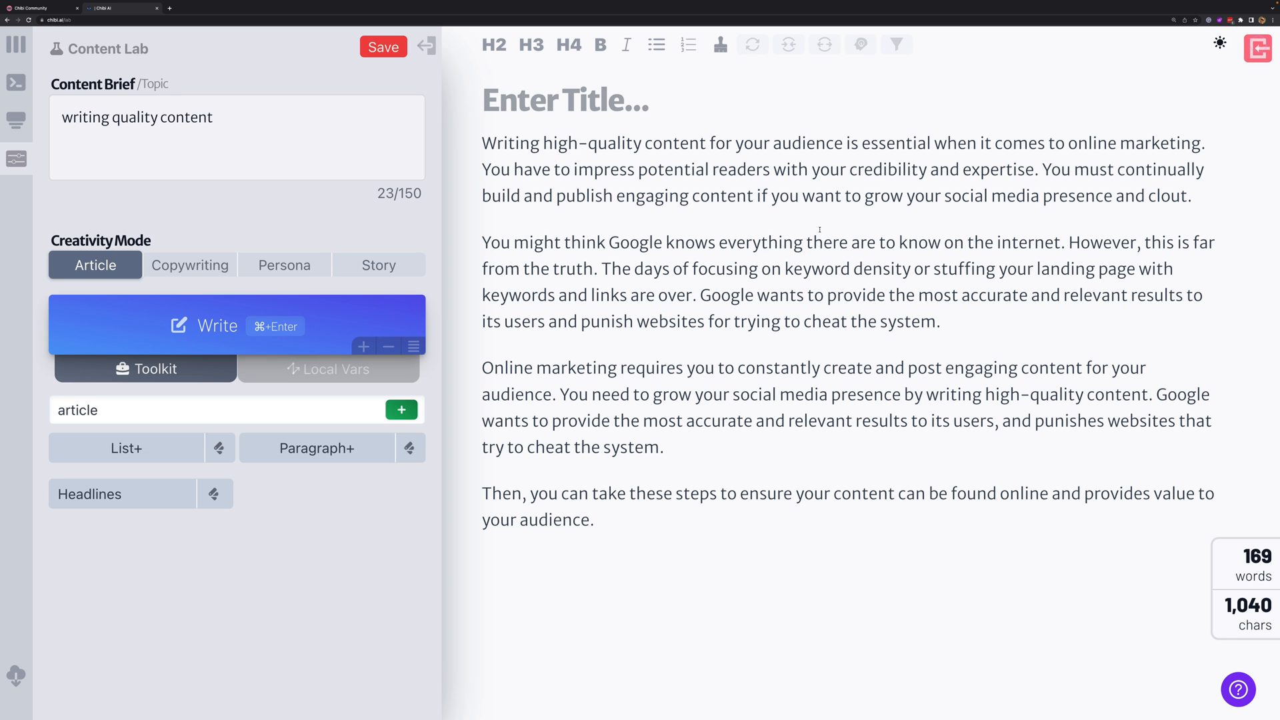
- Open the Headlines tool and fill its topic by syncing it from the content brief
click(212, 500)
click(214, 495)
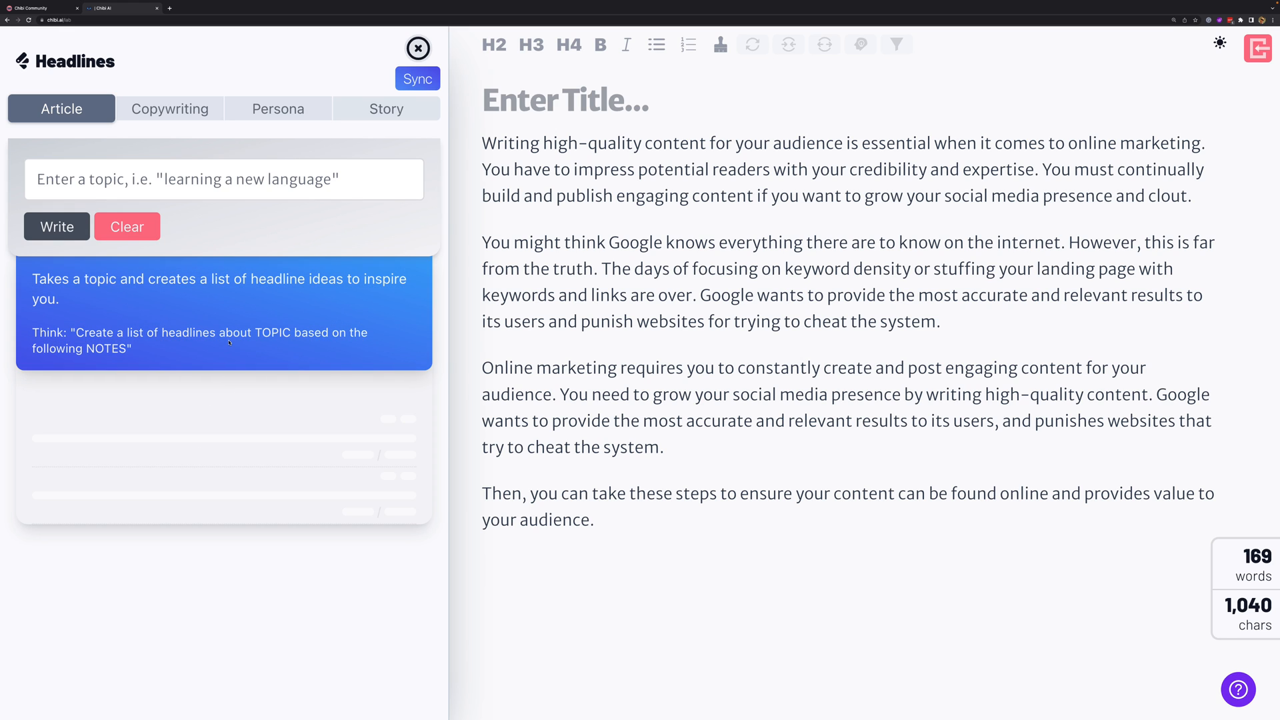
click(293, 184)
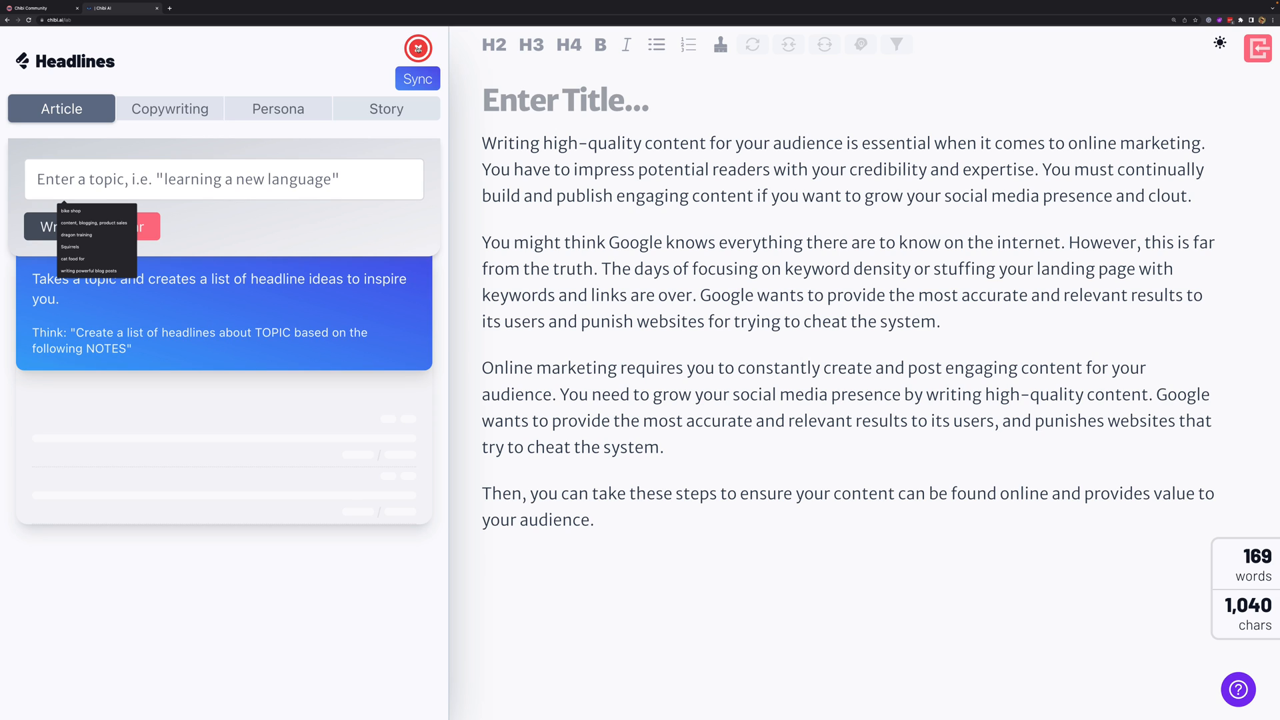
click(575, 143)
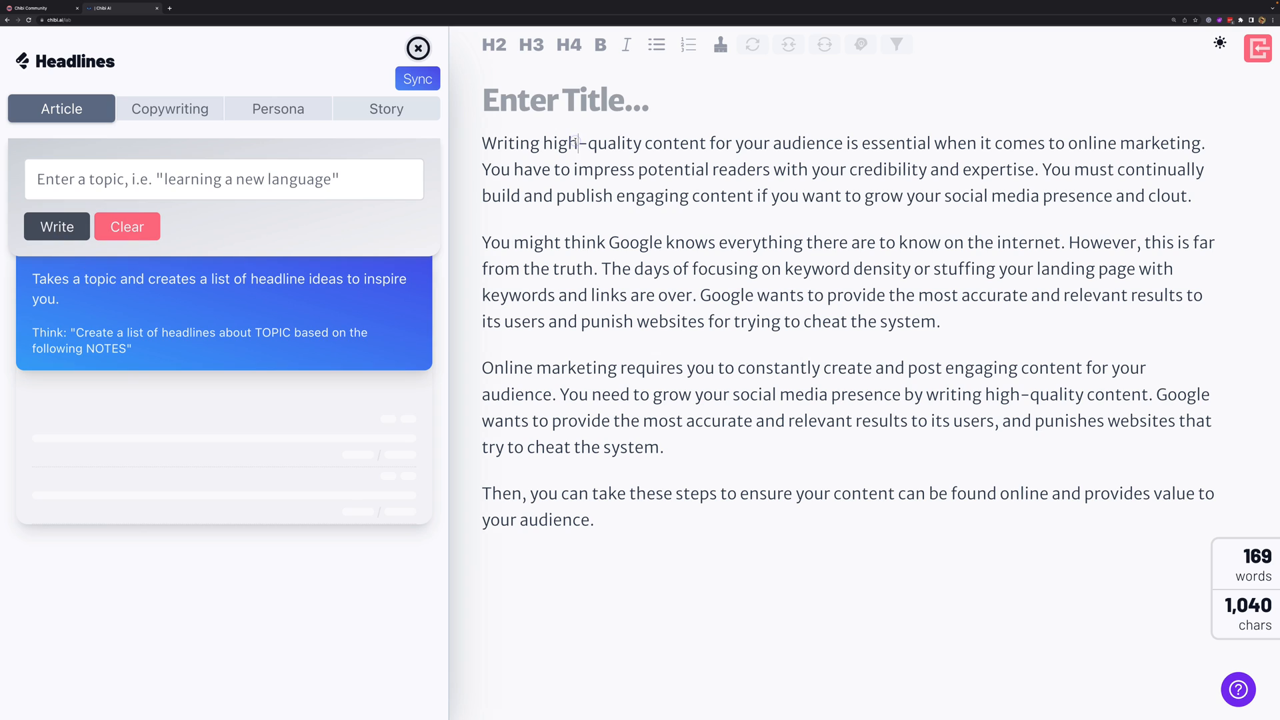
click(416, 82)
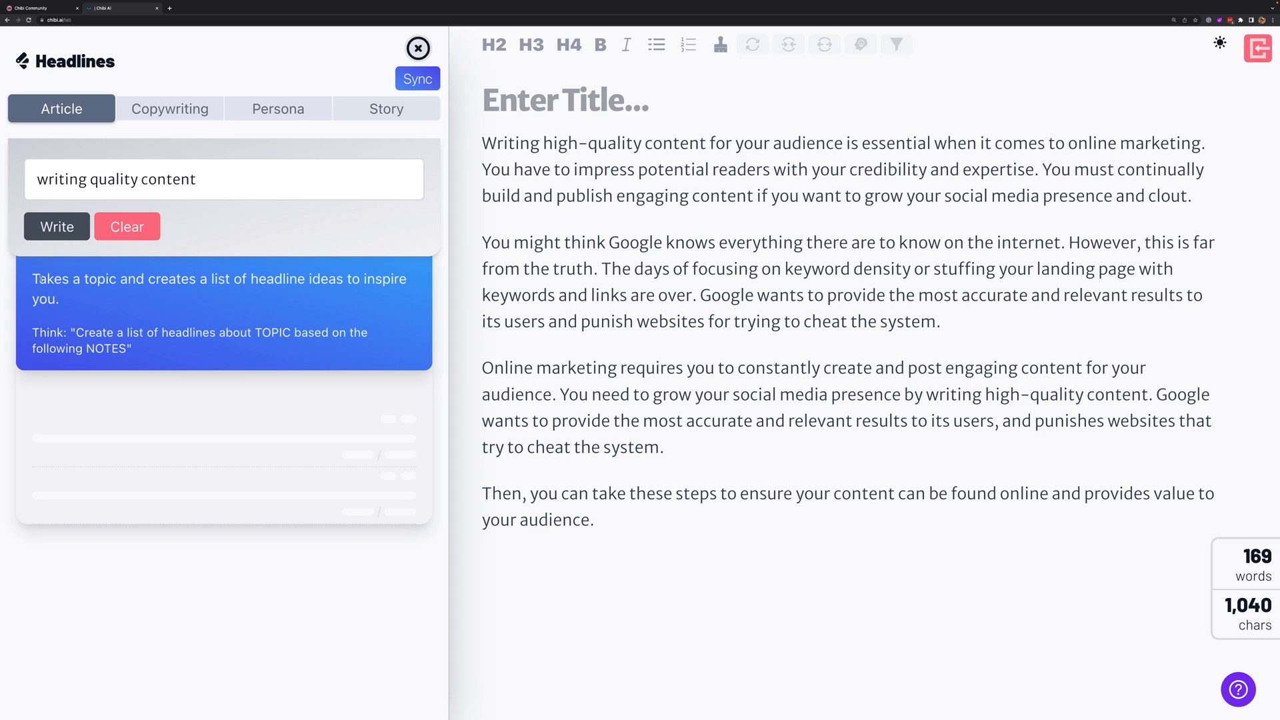
- Read the Headlines tool's description and examine the content brief that supplies its topic
drag(40, 278, 398, 278)
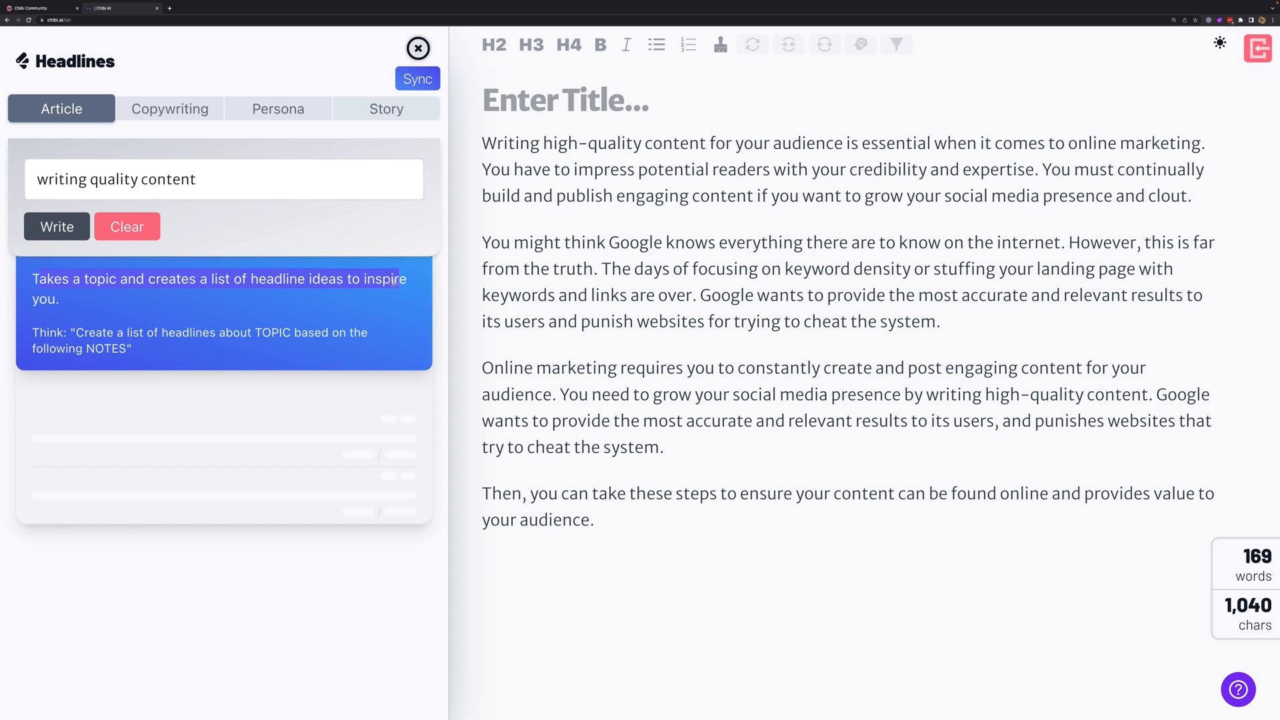
click(397, 280)
click(416, 48)
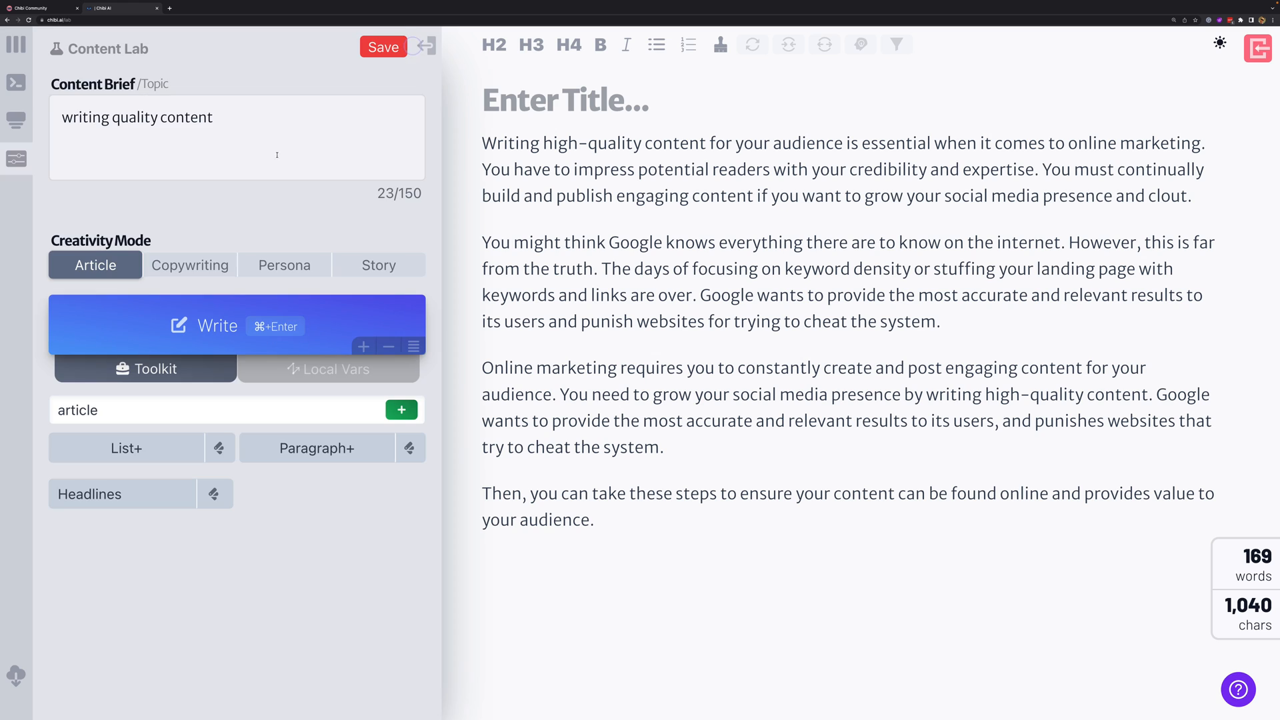
drag(248, 119, 60, 109)
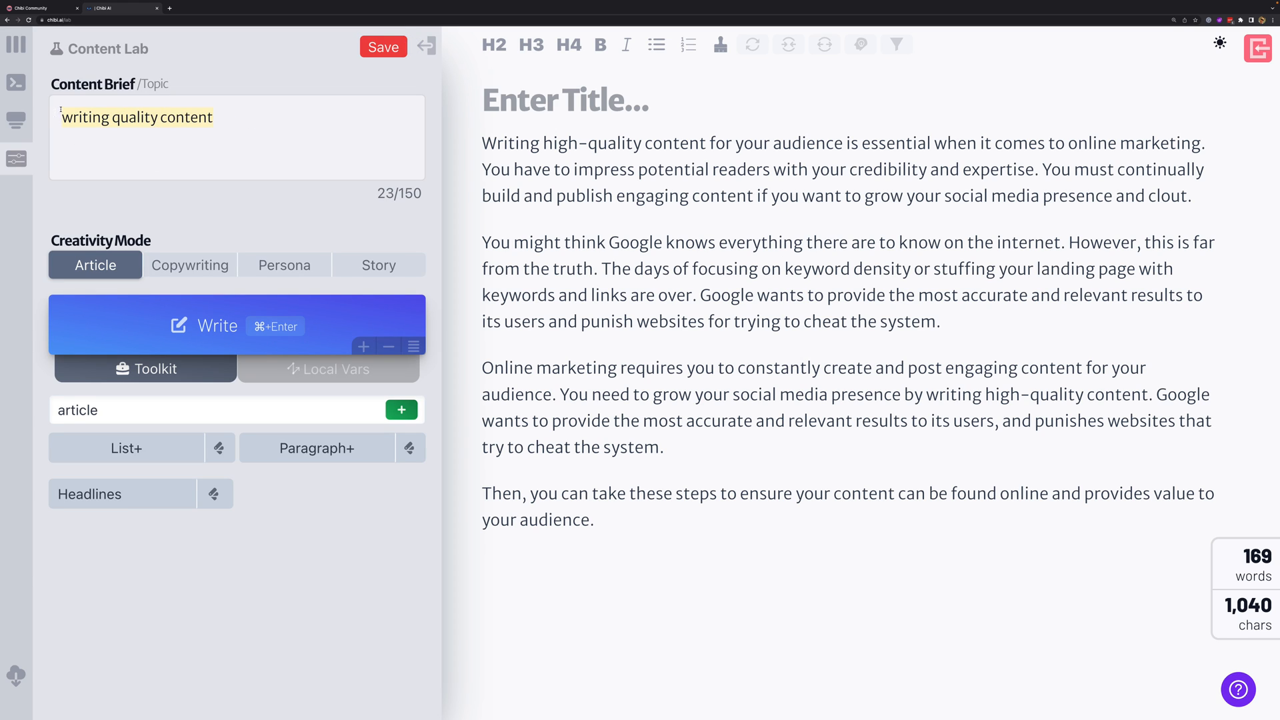
drag(139, 83, 169, 84)
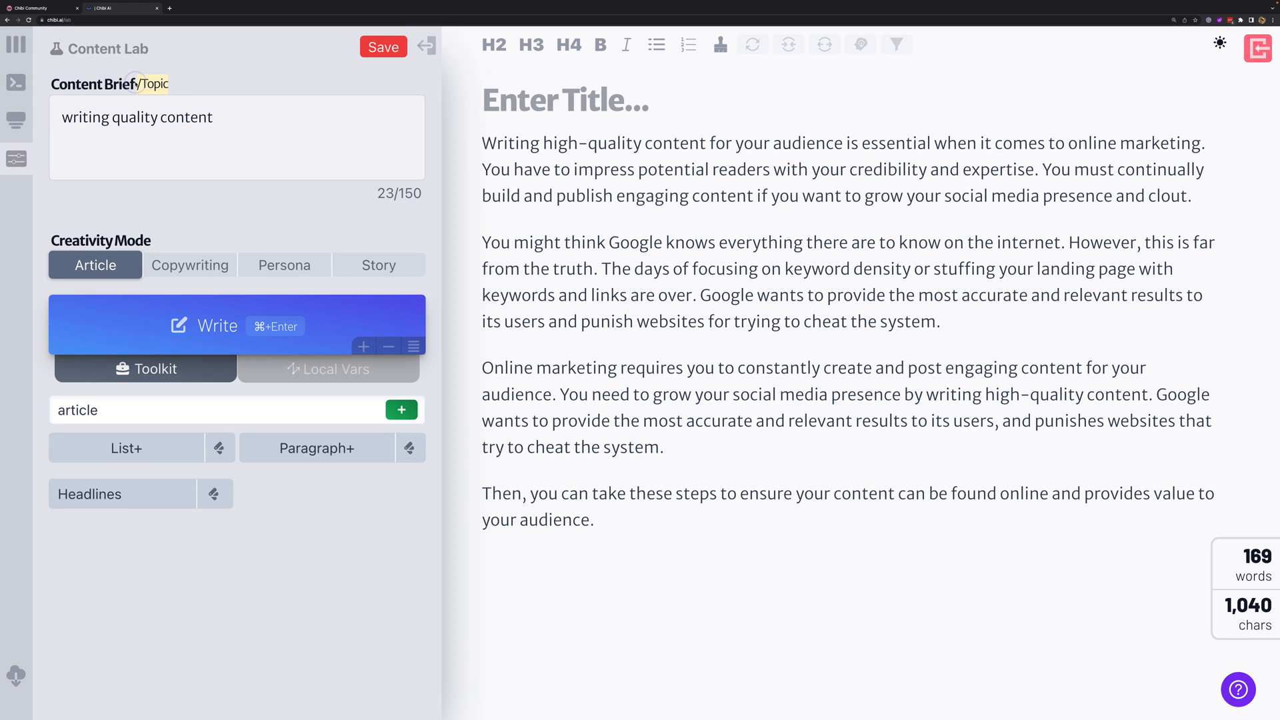
- Generate headline ideas on "writing quality content" with the Headlines tool
click(133, 162)
click(224, 499)
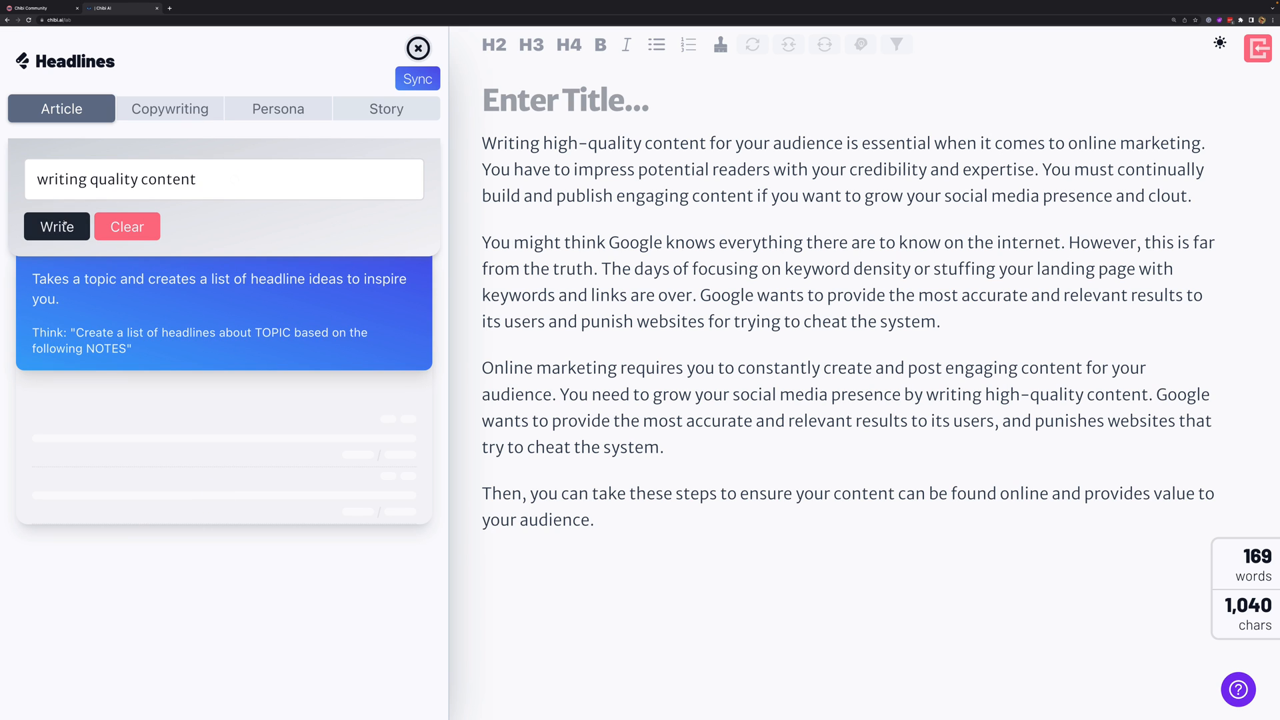
click(61, 228)
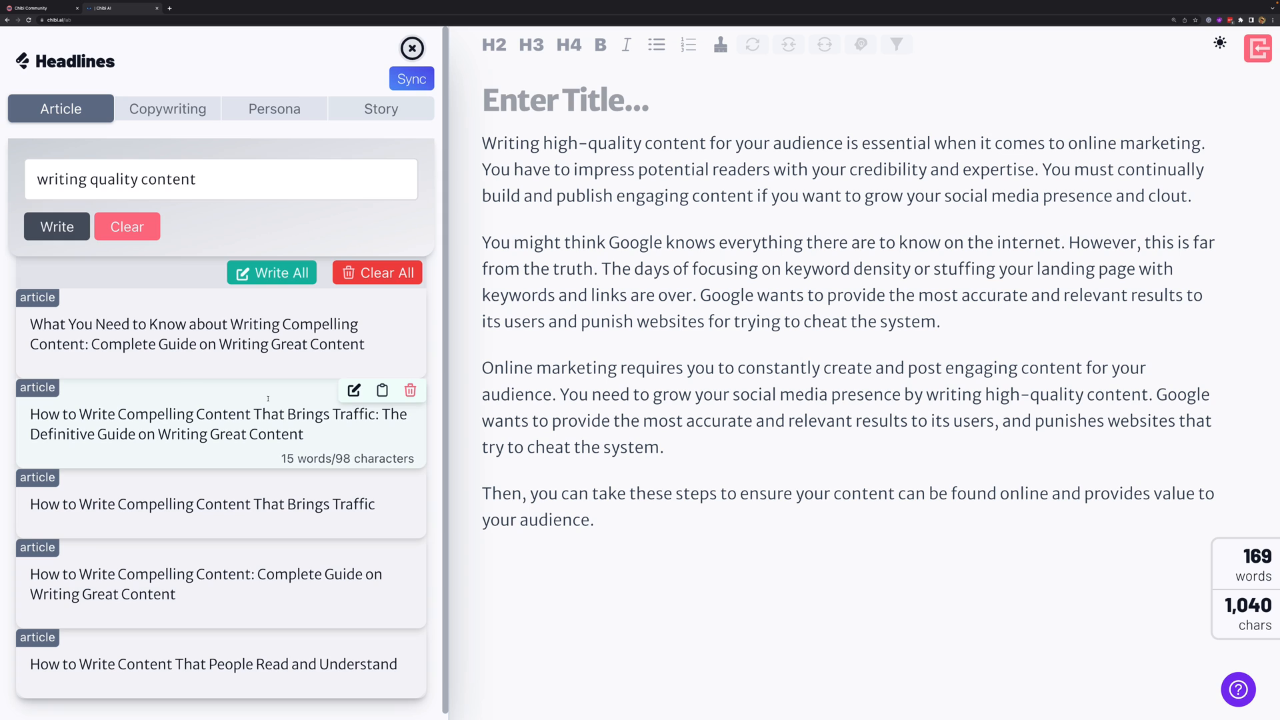
- Set the document title to the generated headline "How to Write Compelling Content That Brings Traffic"
scroll(132, 336, down, 1)
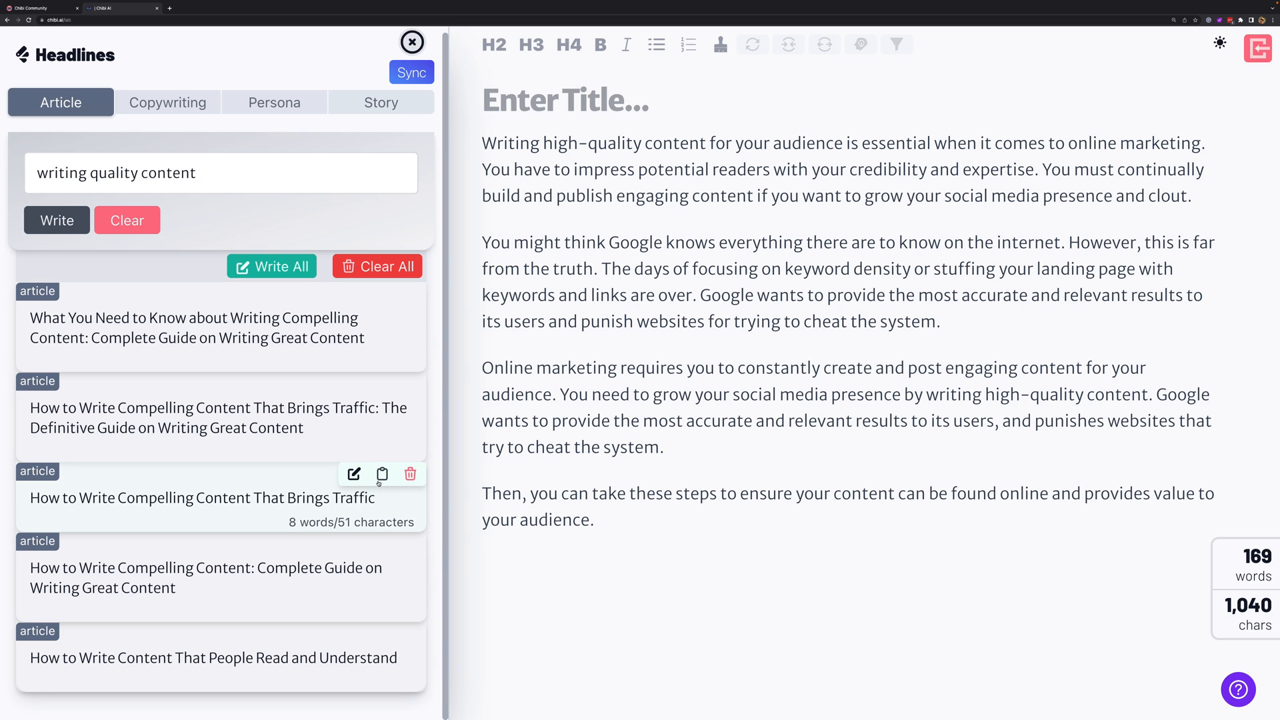
click(579, 100)
text(How to Write Compelling Content That Brings Traffic)
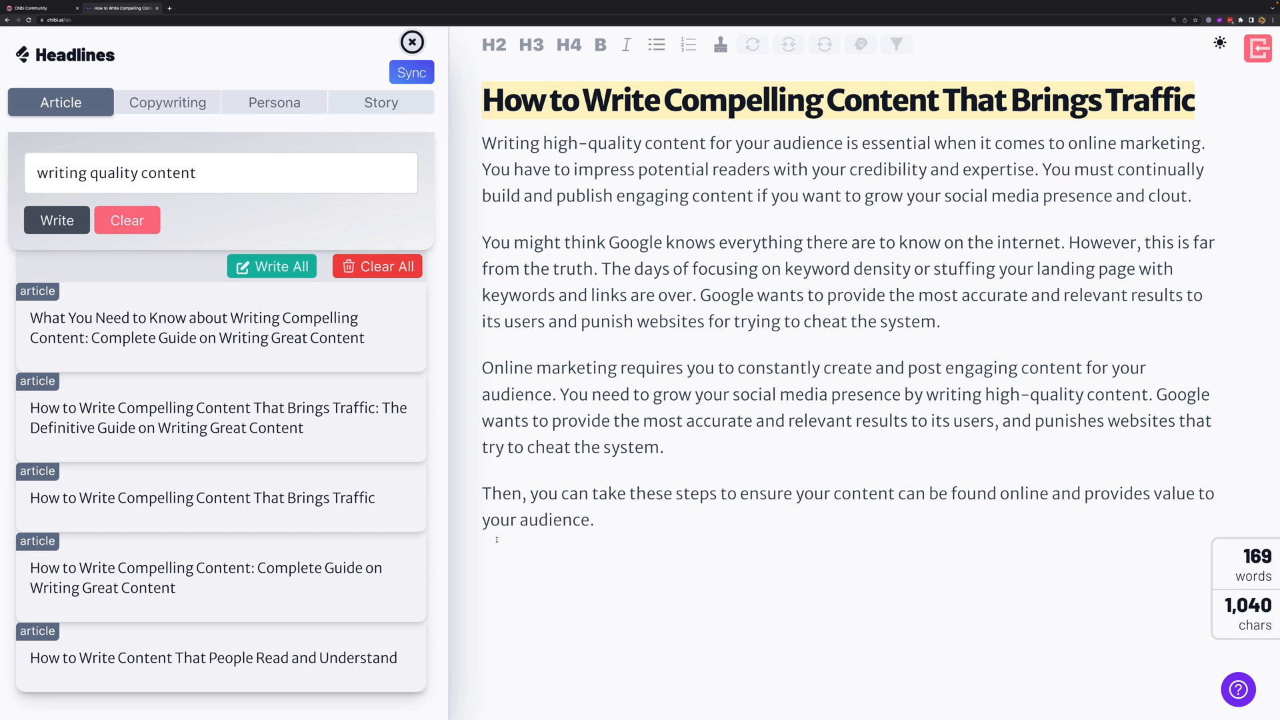
- Try inserting the generated headline "How to Write Compelling Content That Brings Traffic" as a new line below the last paragraph, and delete it again
click(643, 522)
key(Return)
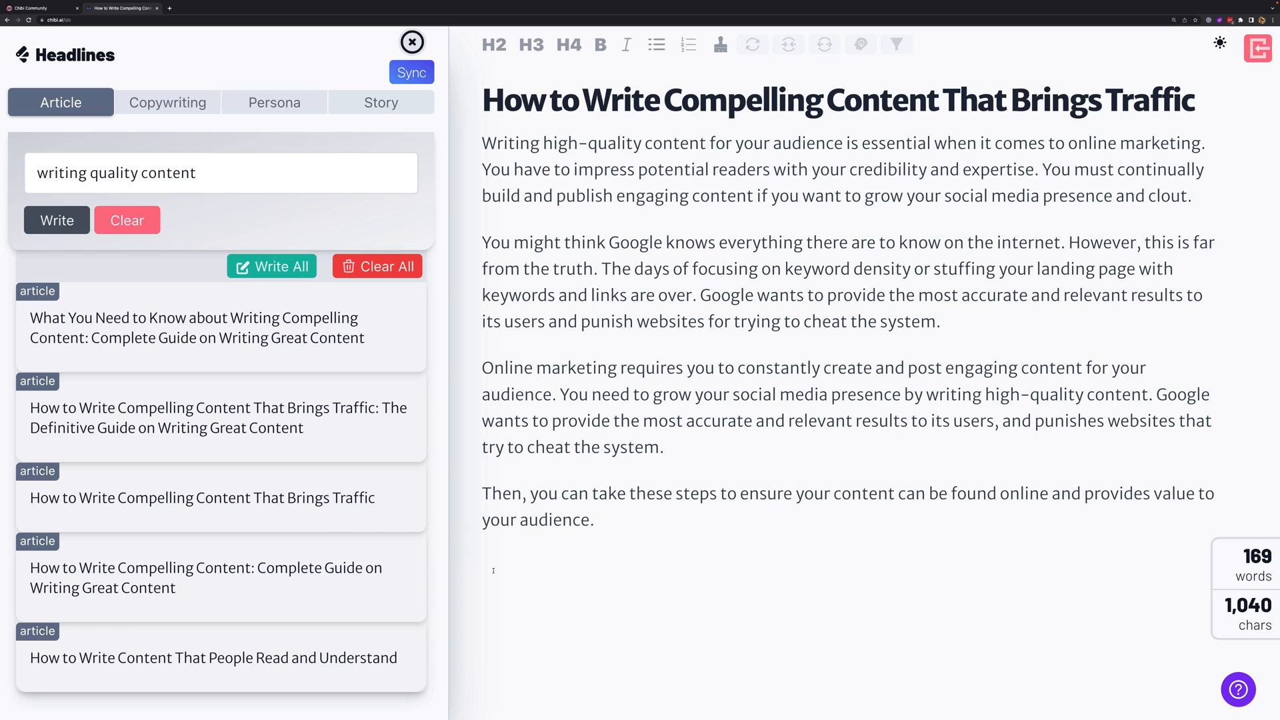
mouse_move(355, 474)
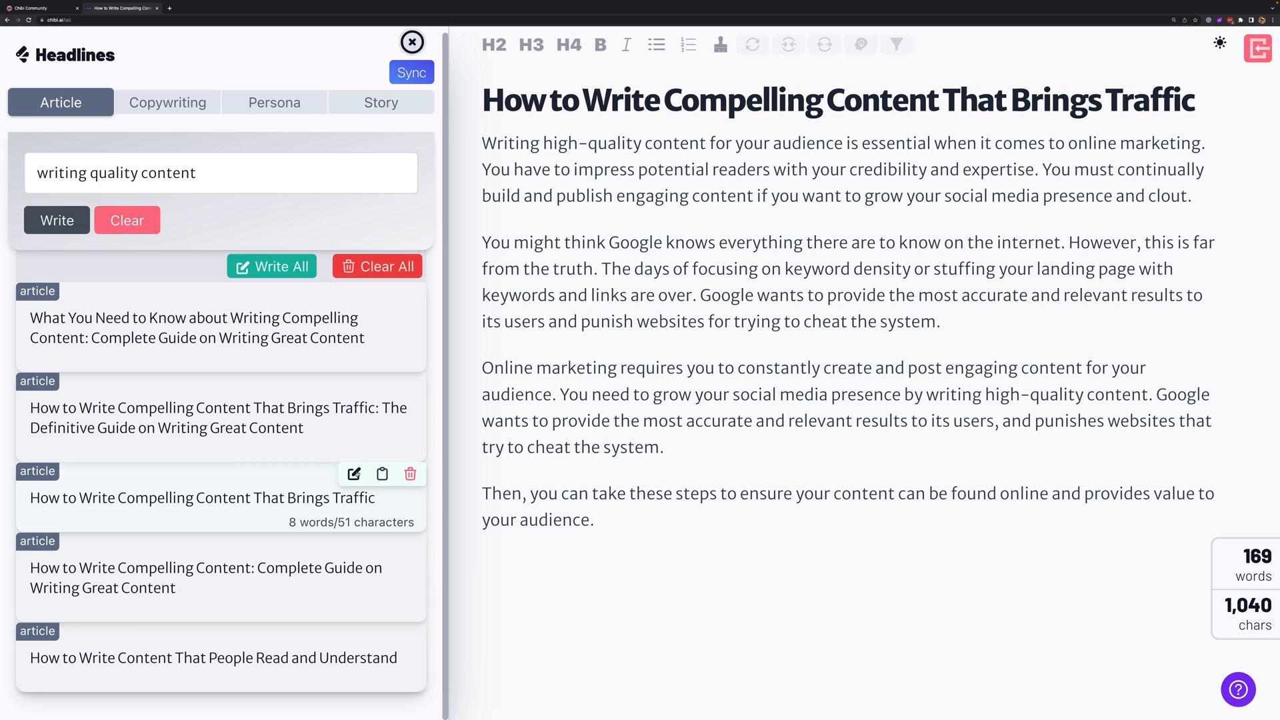
click(354, 474)
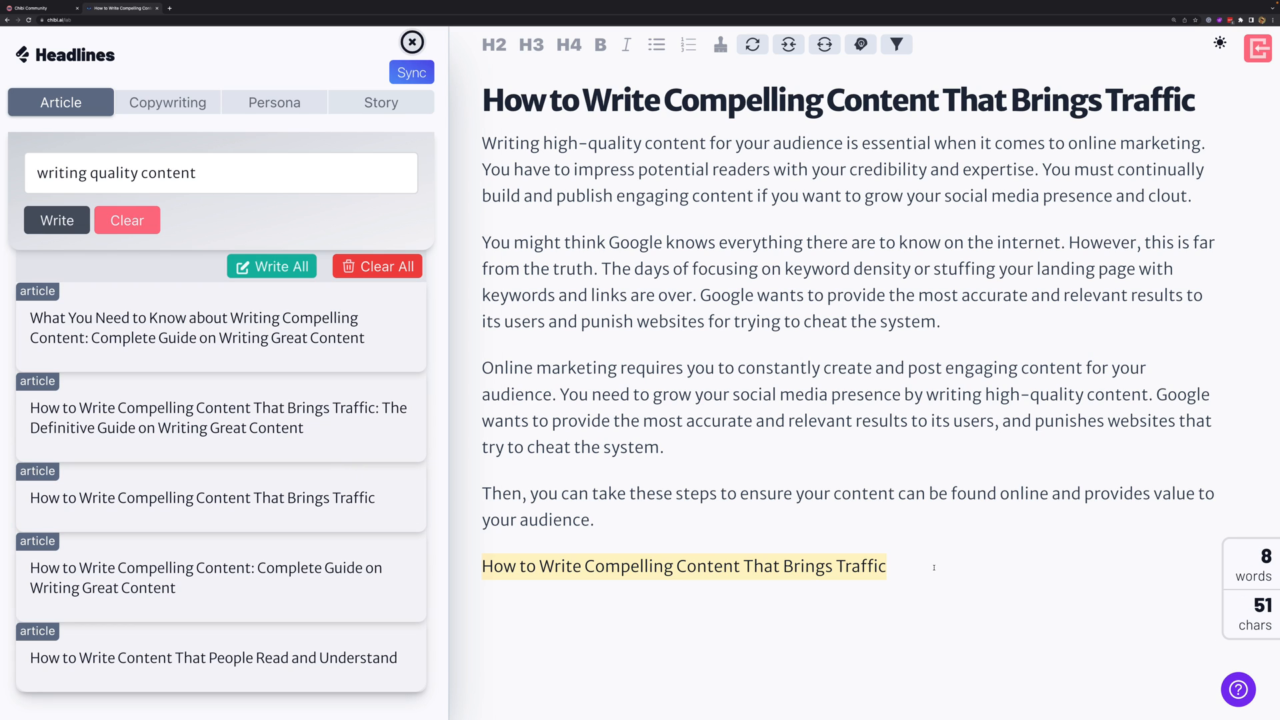
key(BackSpace)
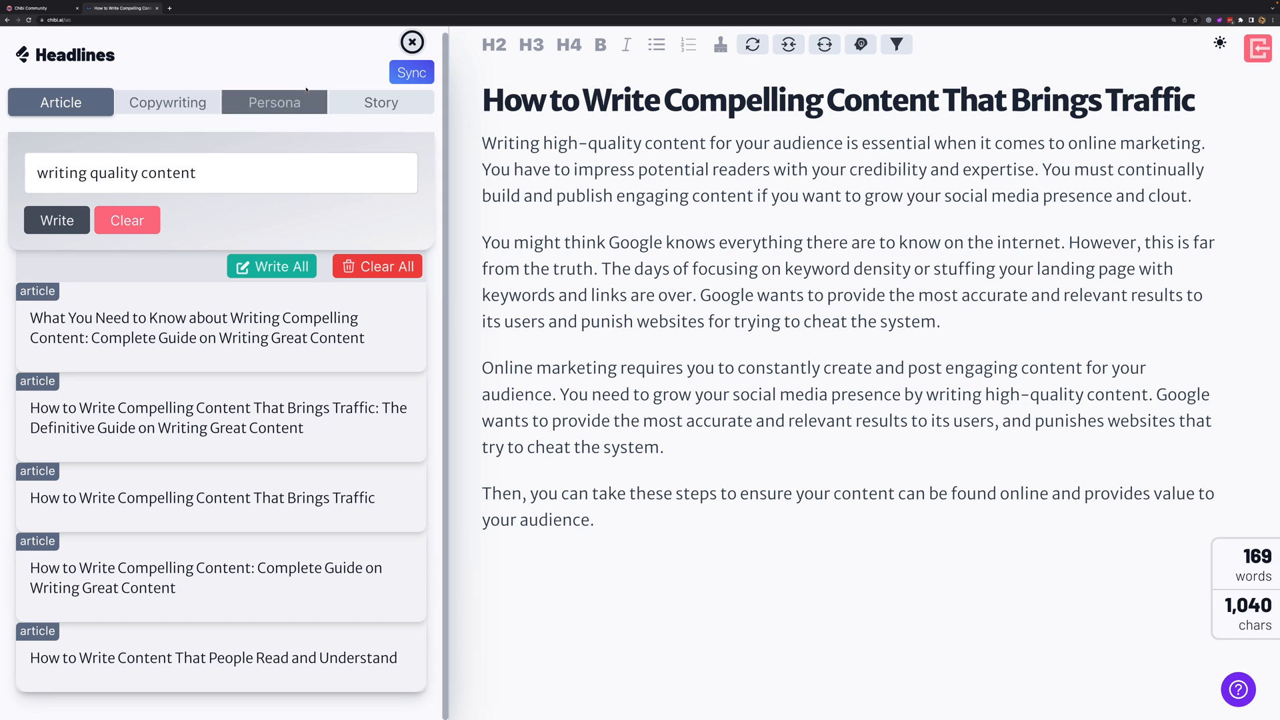
- Clear all generated headline ideas and close the Headlines tool
click(371, 261)
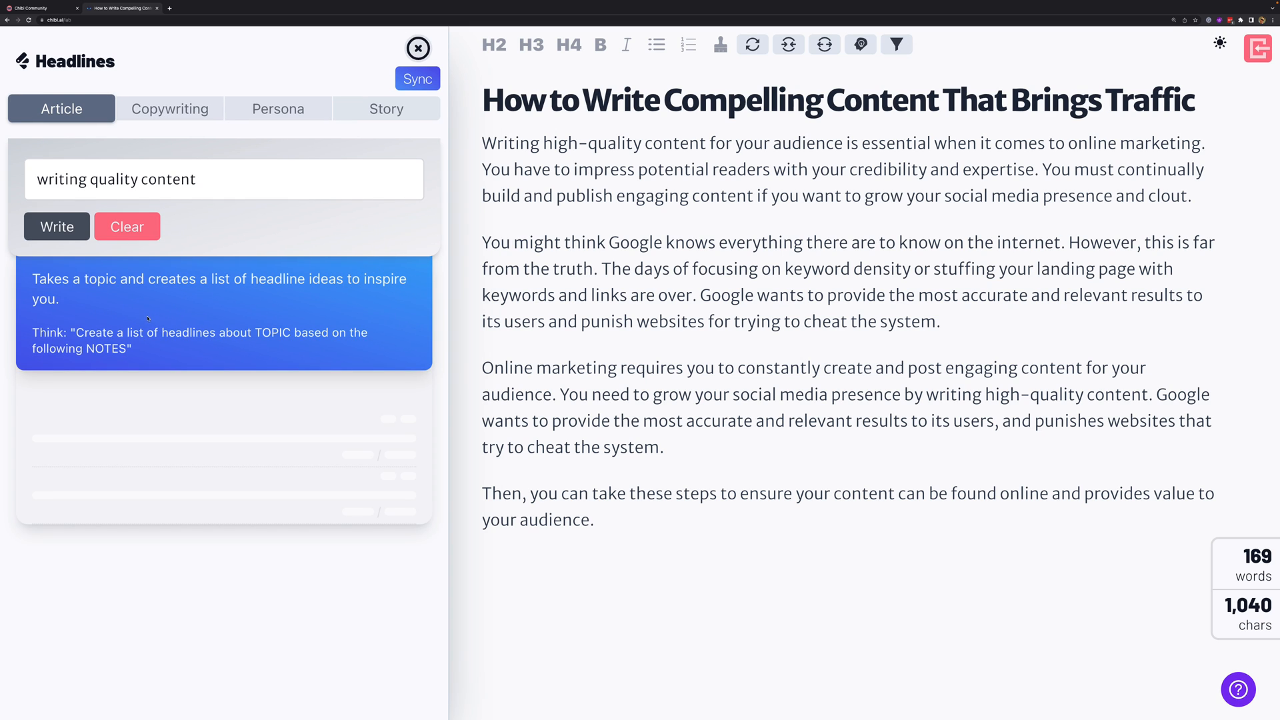
click(418, 48)
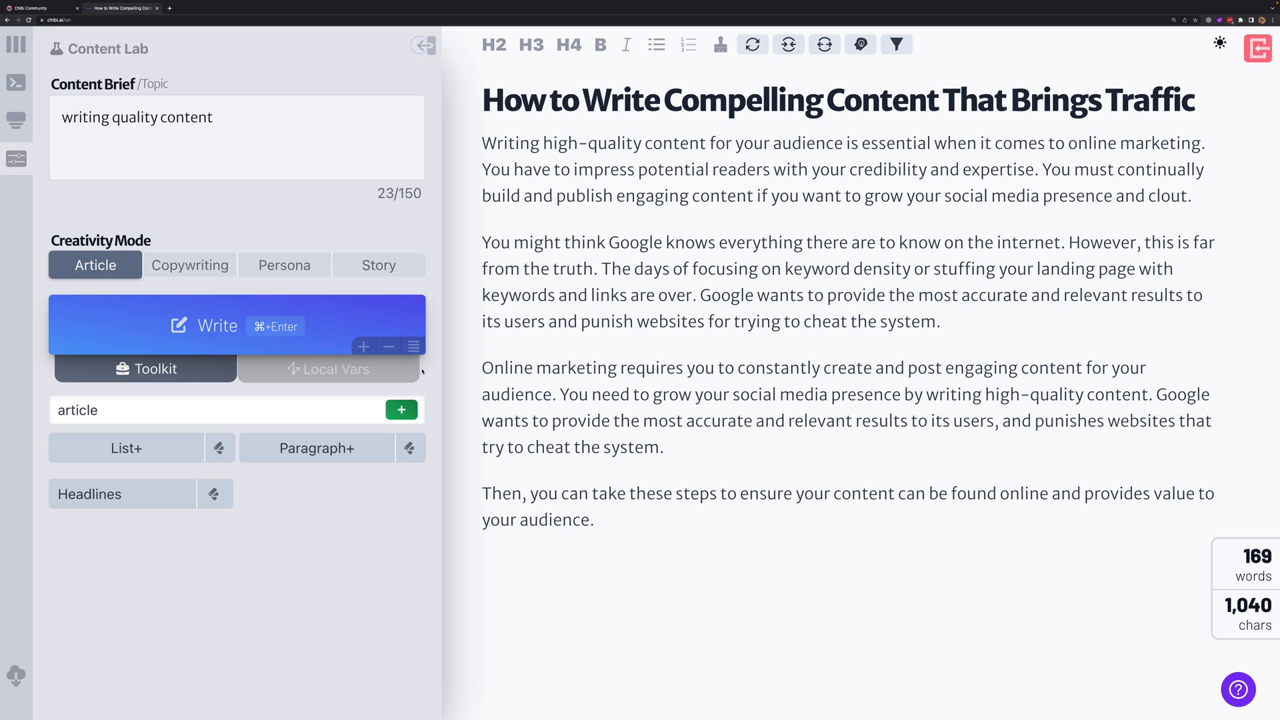
- Install the Meta Descriptions template from the template library into the toolkit and close the library
click(387, 410)
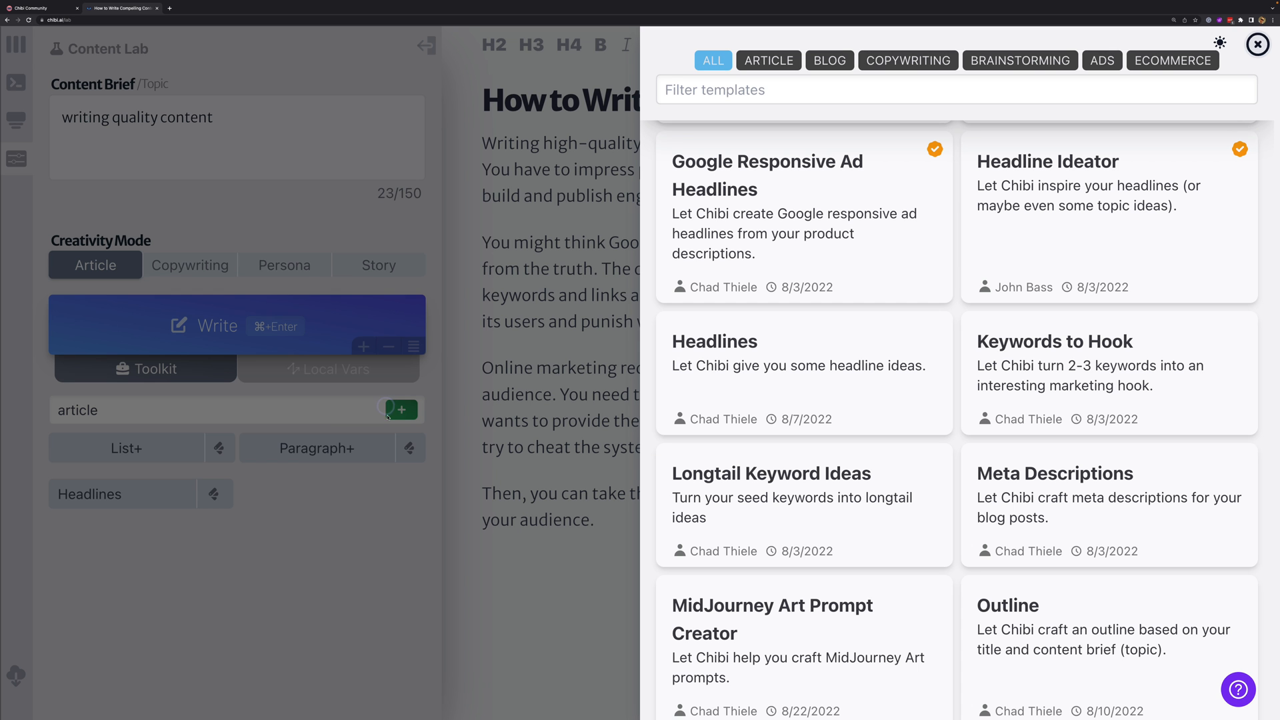
mouse_move(1088, 346)
scroll(1177, 401, down, 2)
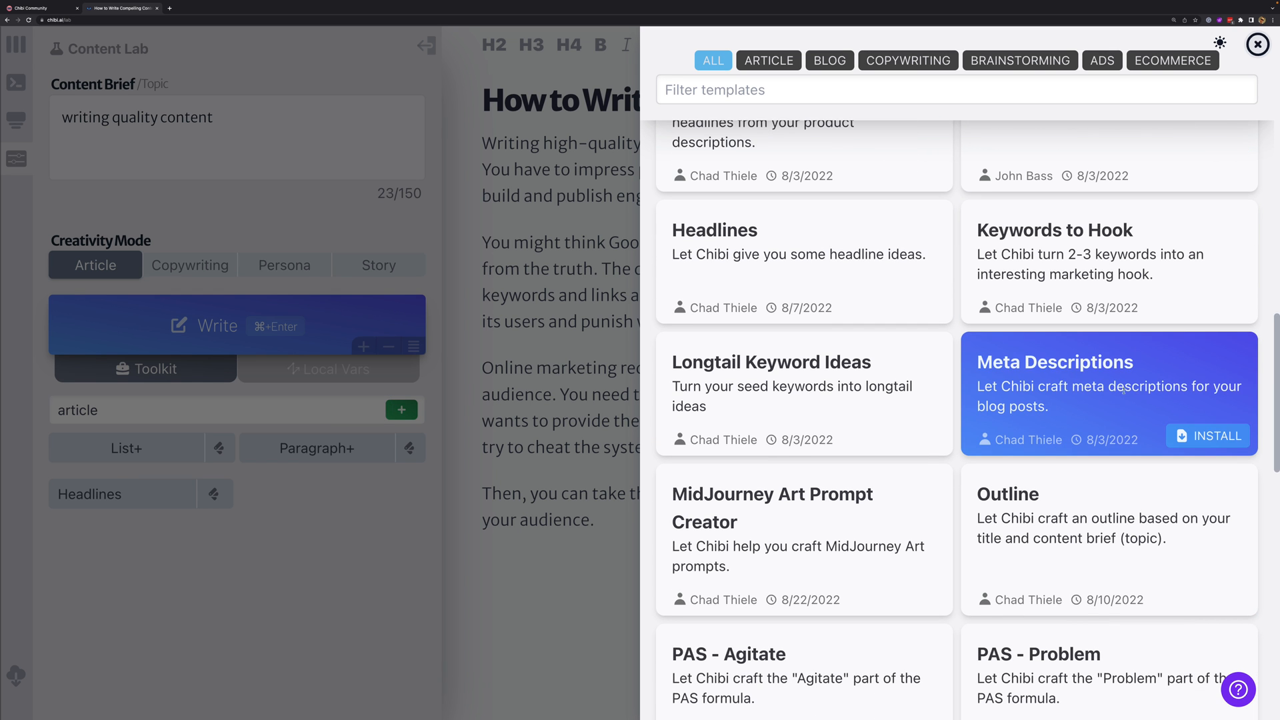
click(1209, 437)
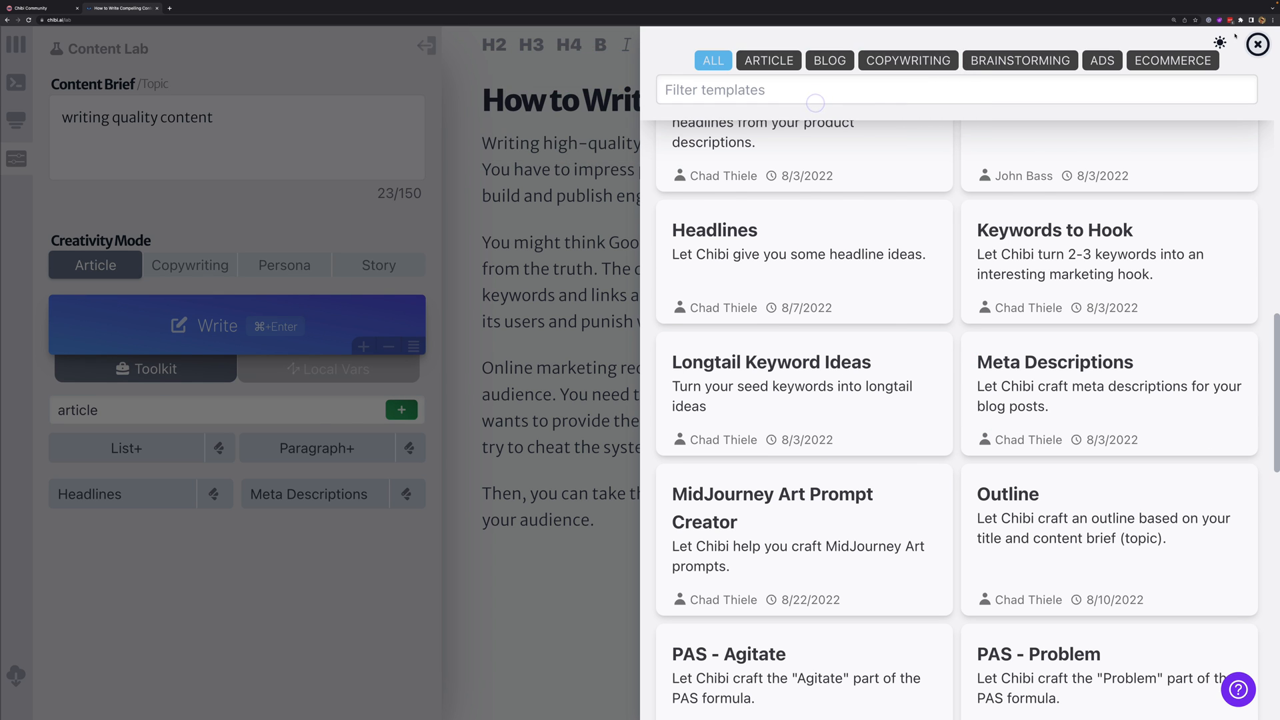
click(1258, 44)
- Open the Meta Descriptions tool and clear the text "Writing high" from its blog post notes
click(406, 494)
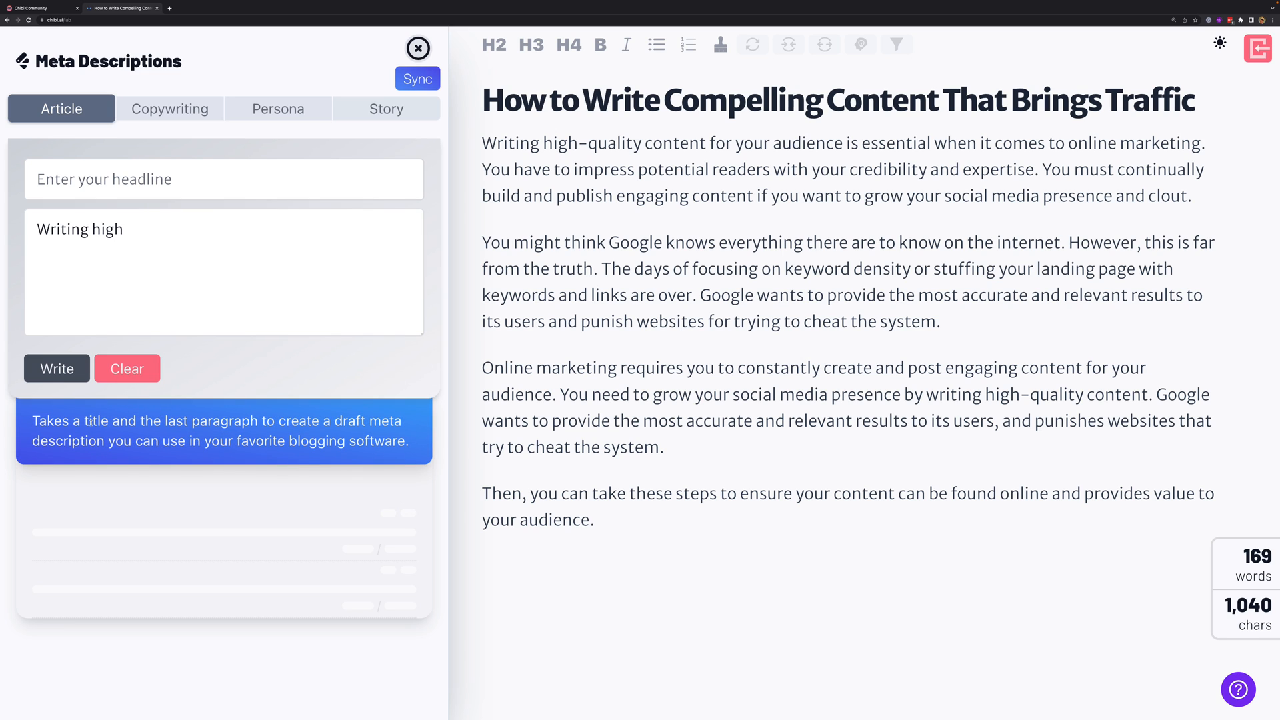
drag(140, 229, 40, 230)
key(BackSpace)
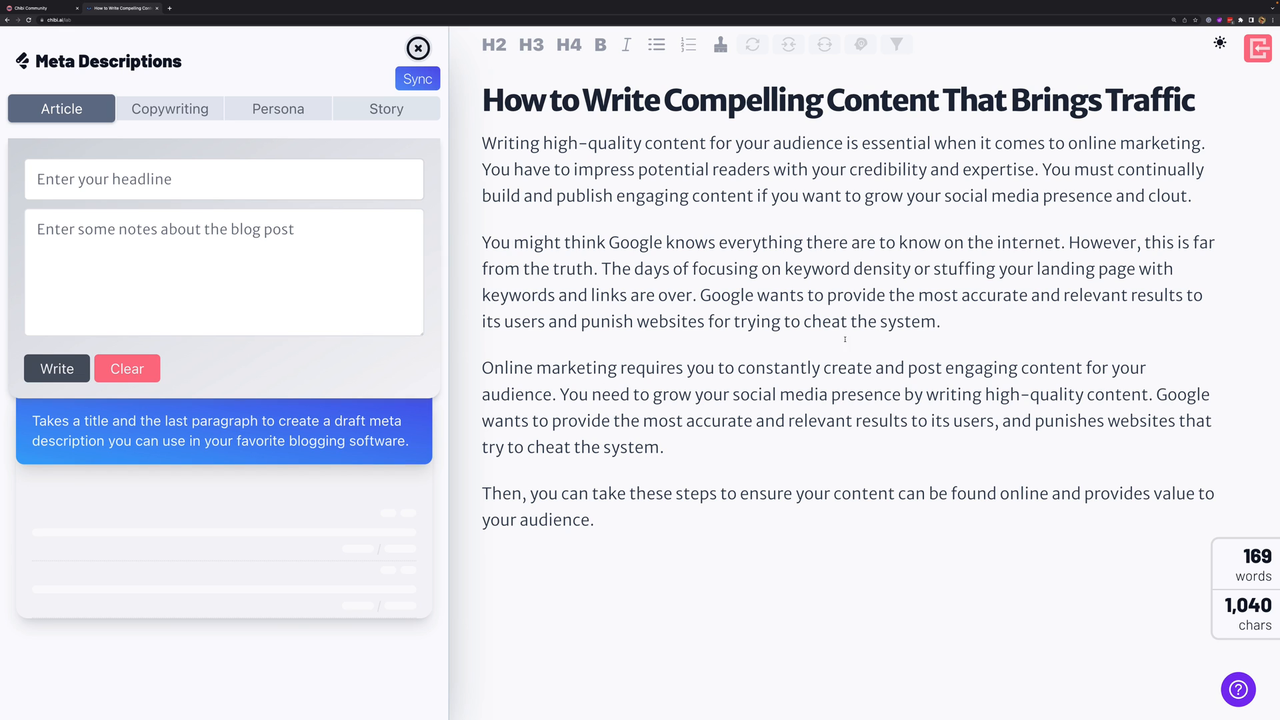
- Generate a meta description from the article title and the Google paragraph, synced from a new blank line below that paragraph, and close the tool
click(951, 325)
key(Return)
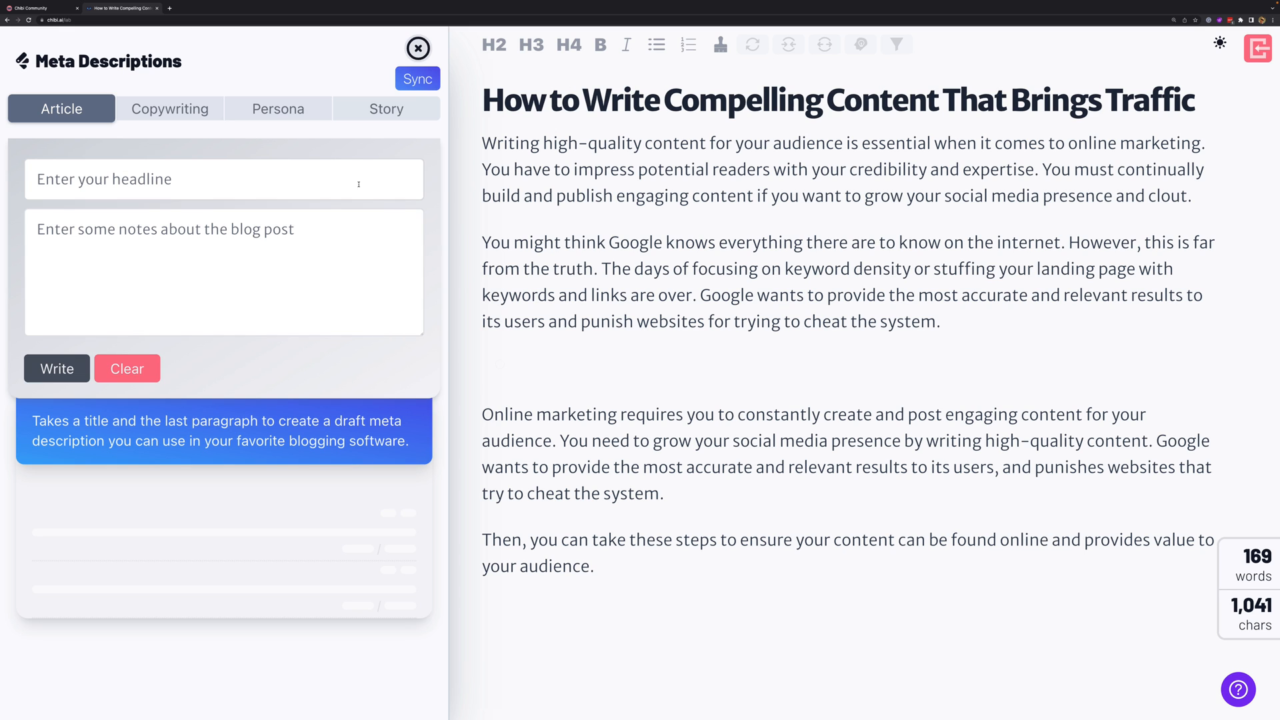
click(415, 79)
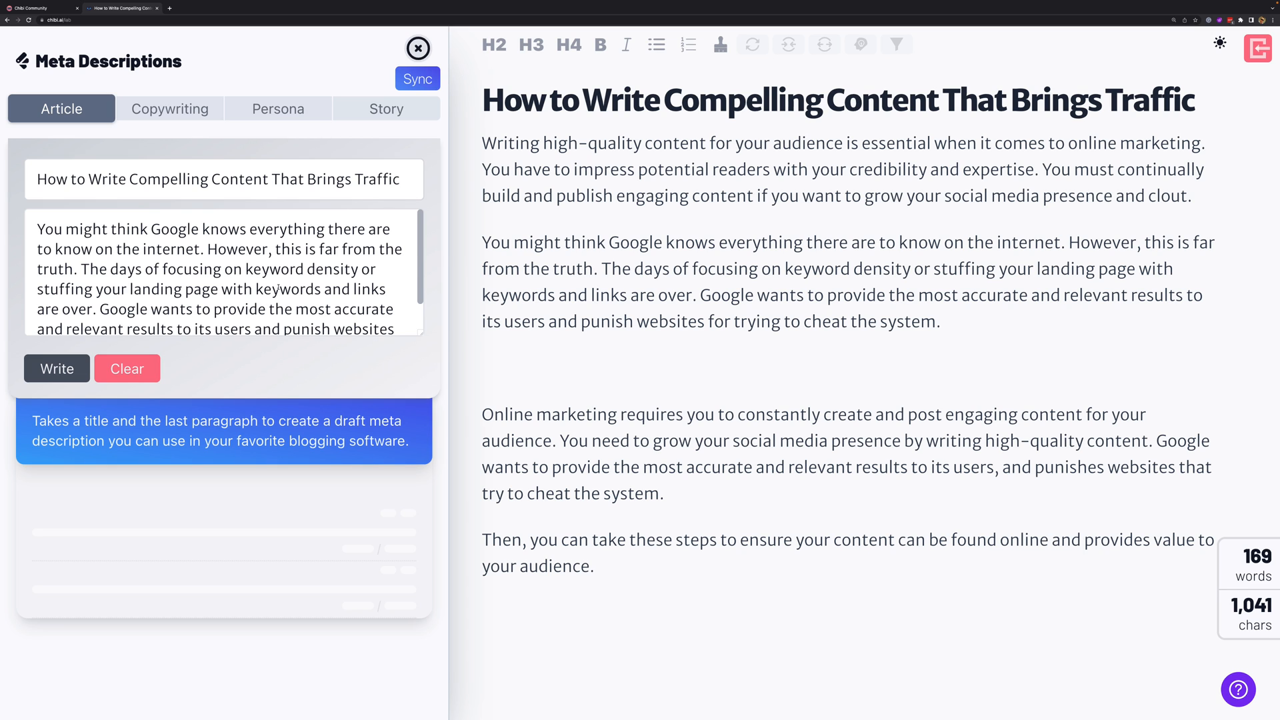
click(57, 369)
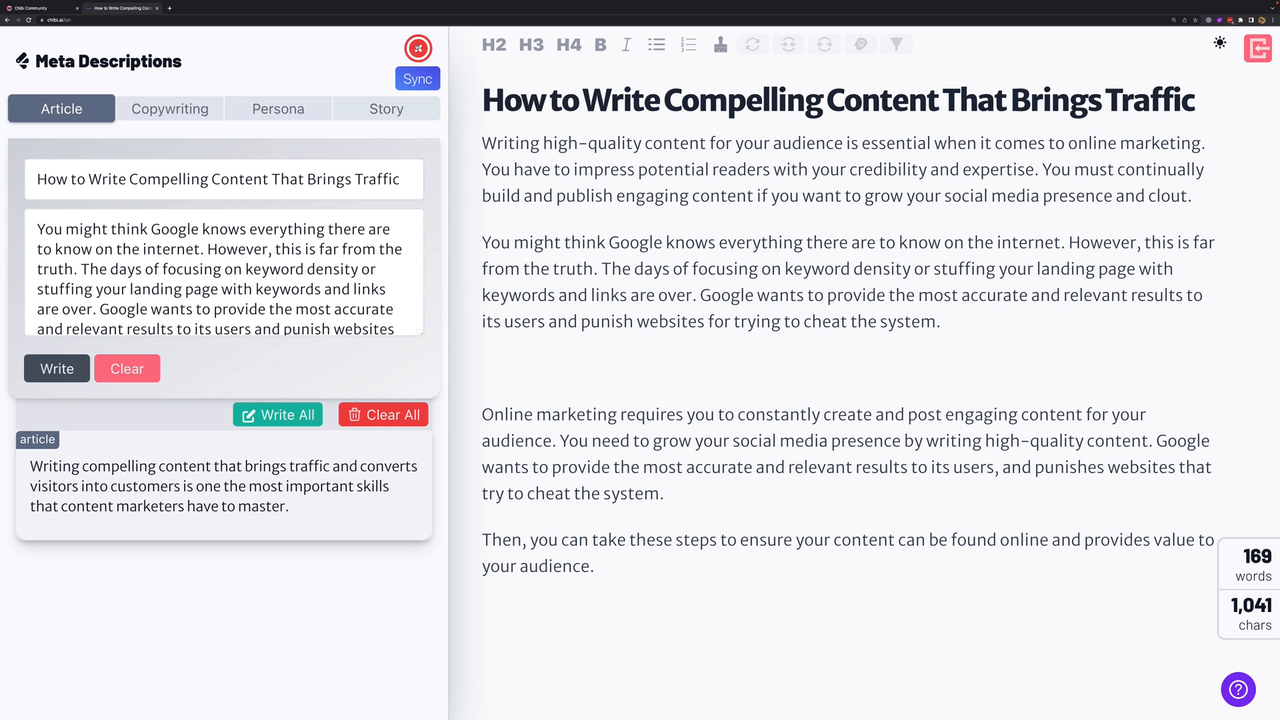
click(418, 48)
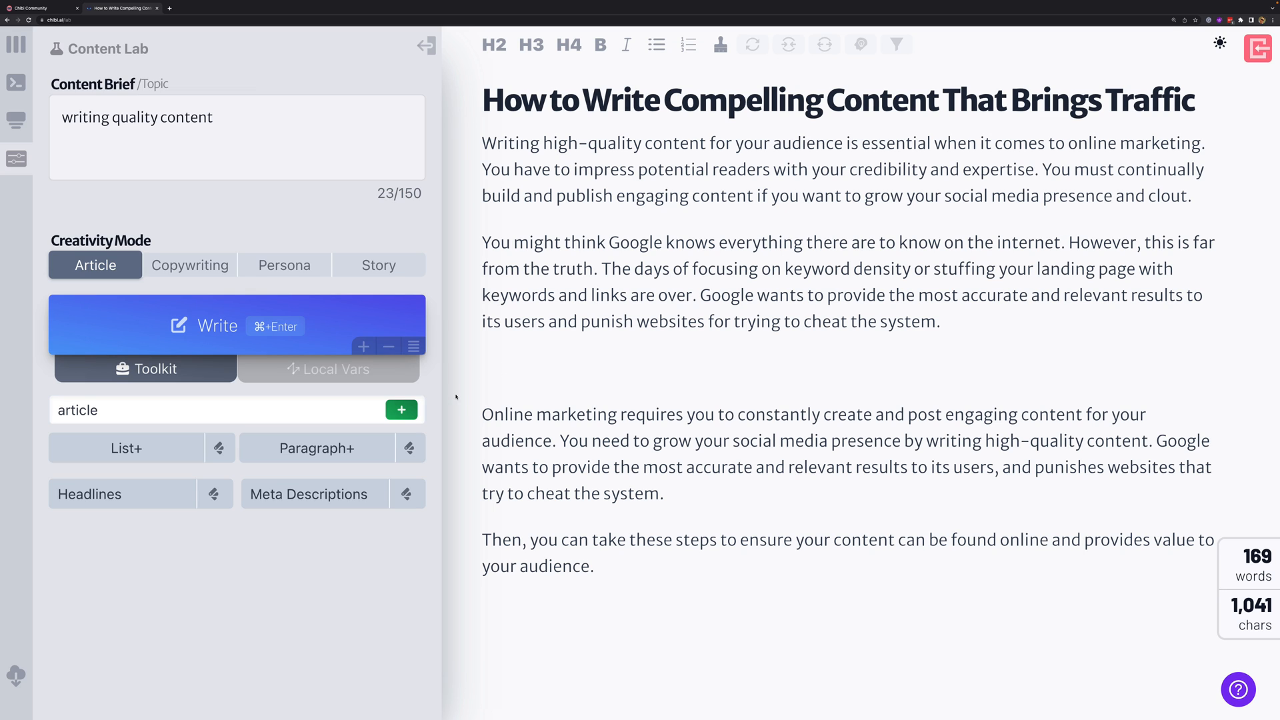
- Write a meta description directly into the article's blank line with the Meta Descriptions tool, and clear the toolkit filter "article"
click(324, 494)
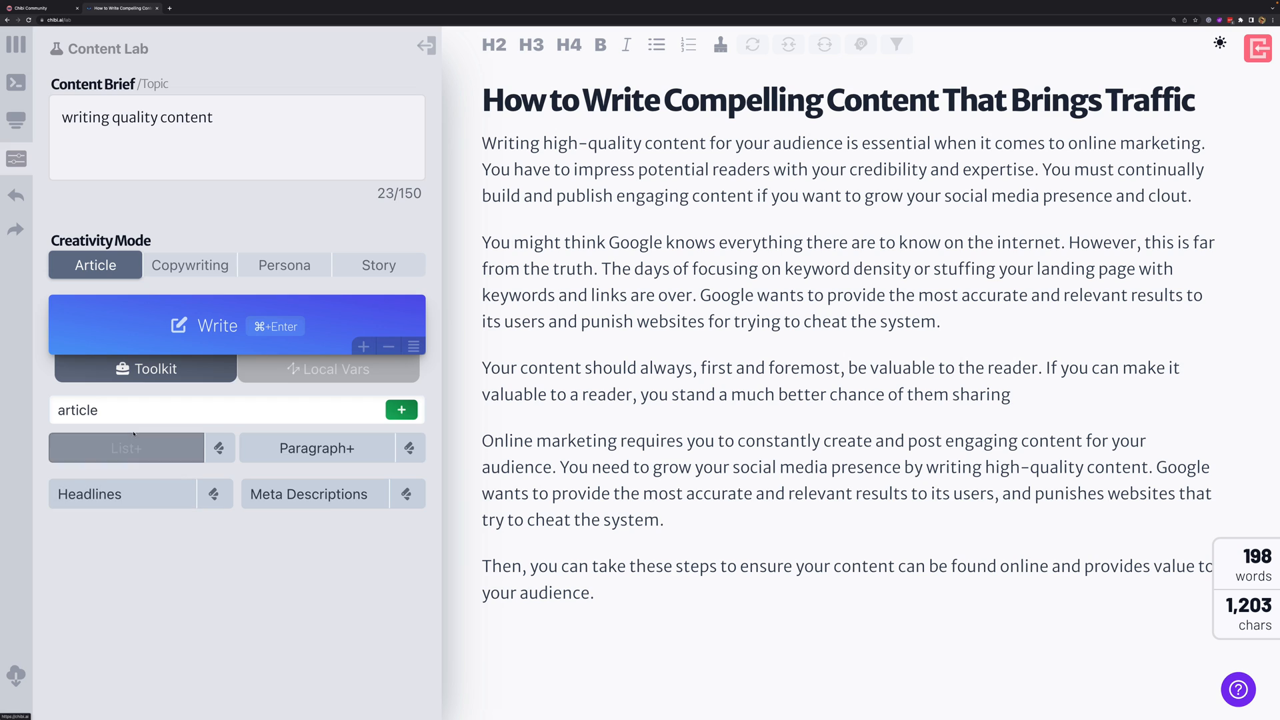
drag(137, 408, 46, 411)
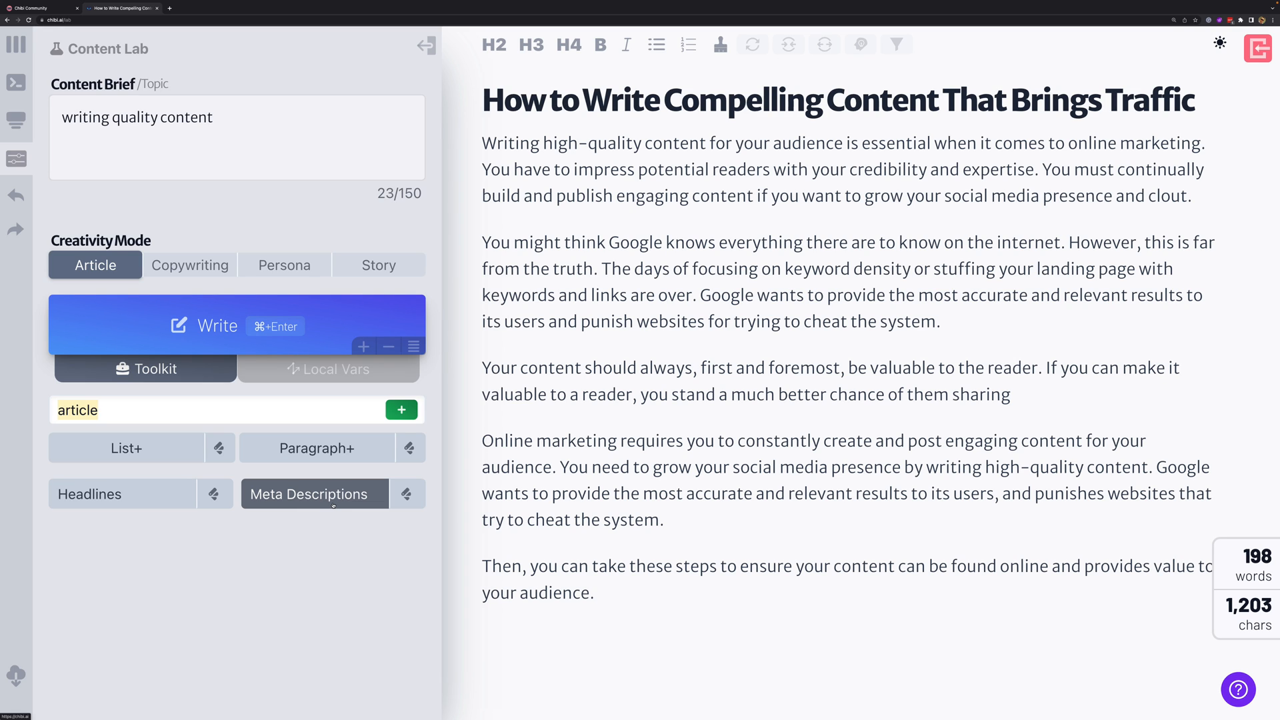
key(BackSpace)
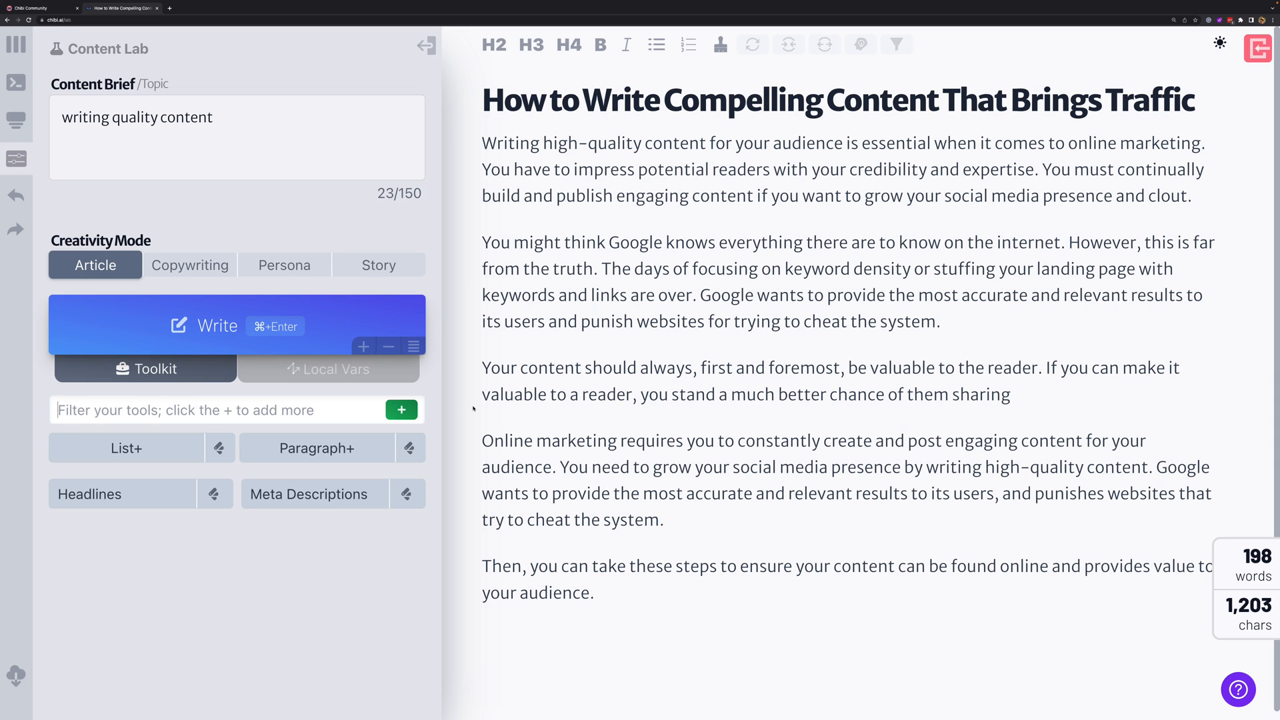
- Open the Headlines template in its tuning editor and examine the example prompts it contains
key(super+Return)
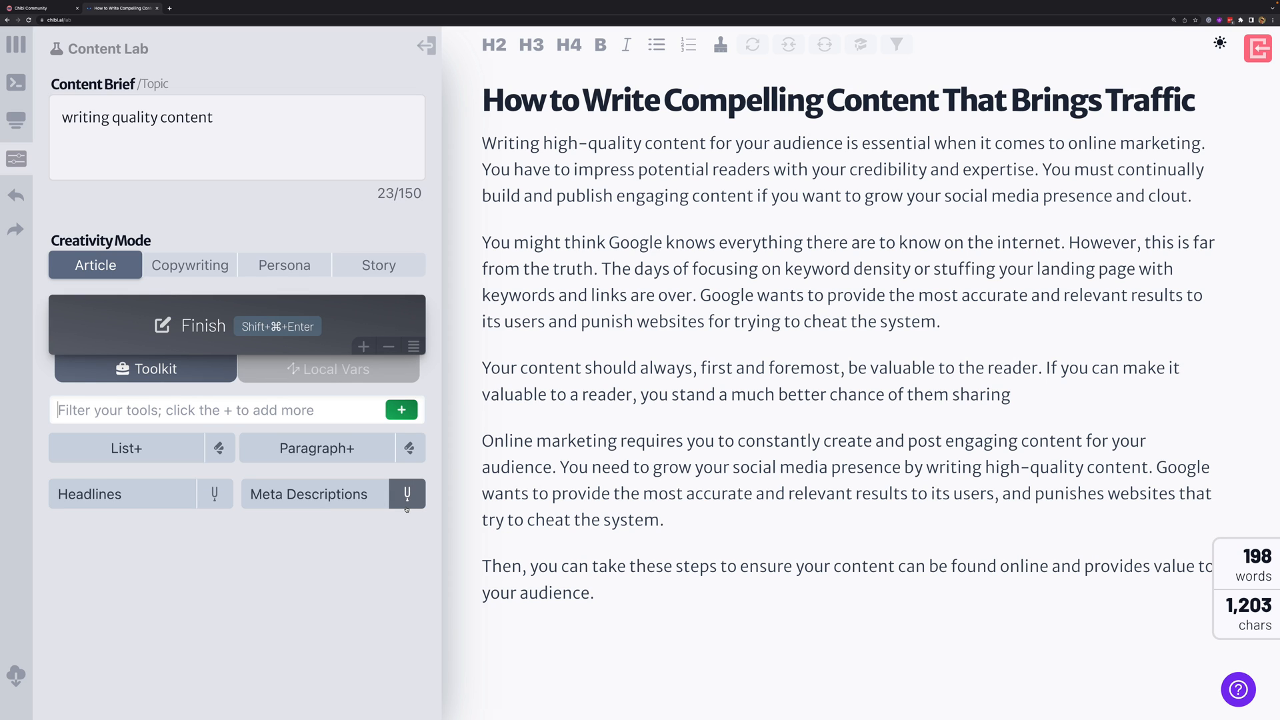
click(215, 493)
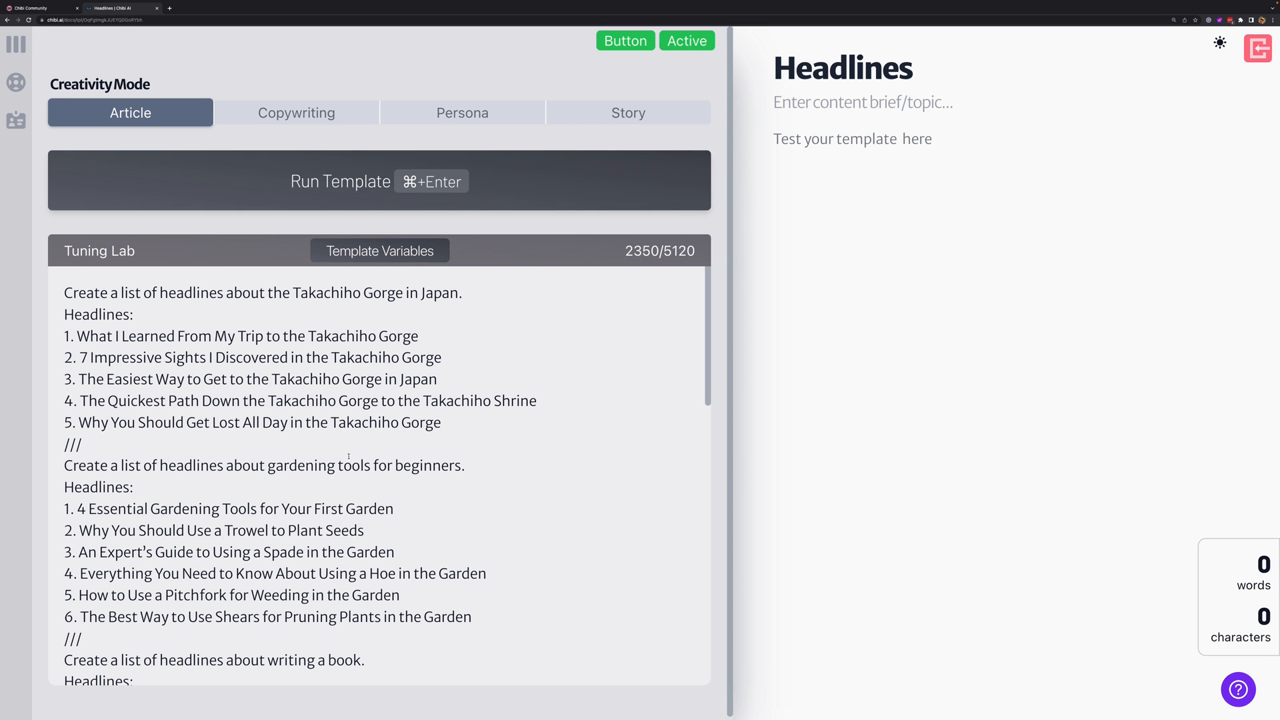
scroll(353, 454, down, 1)
scroll(339, 457, up, 1)
scroll(377, 447, down, 3)
scroll(377, 446, up, 3)
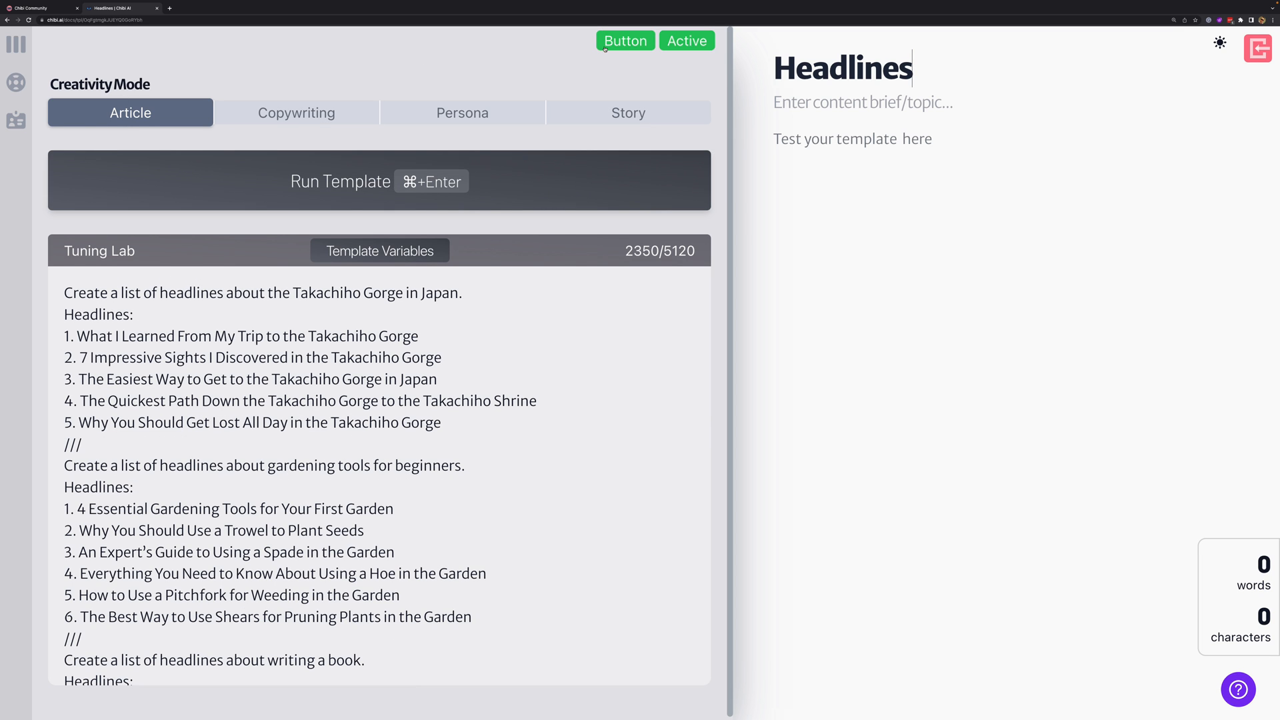
- Toggle the Headlines template's Button and Active options off and back on
click(628, 42)
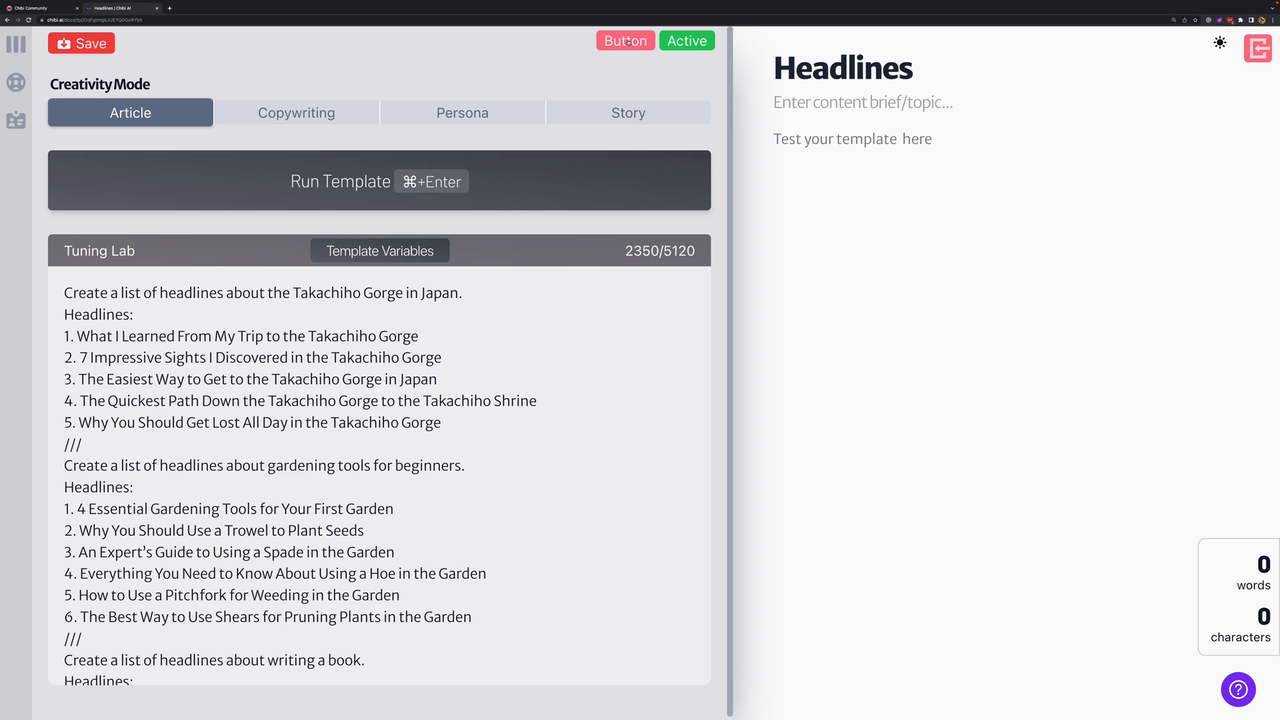
click(688, 42)
click(678, 45)
click(627, 43)
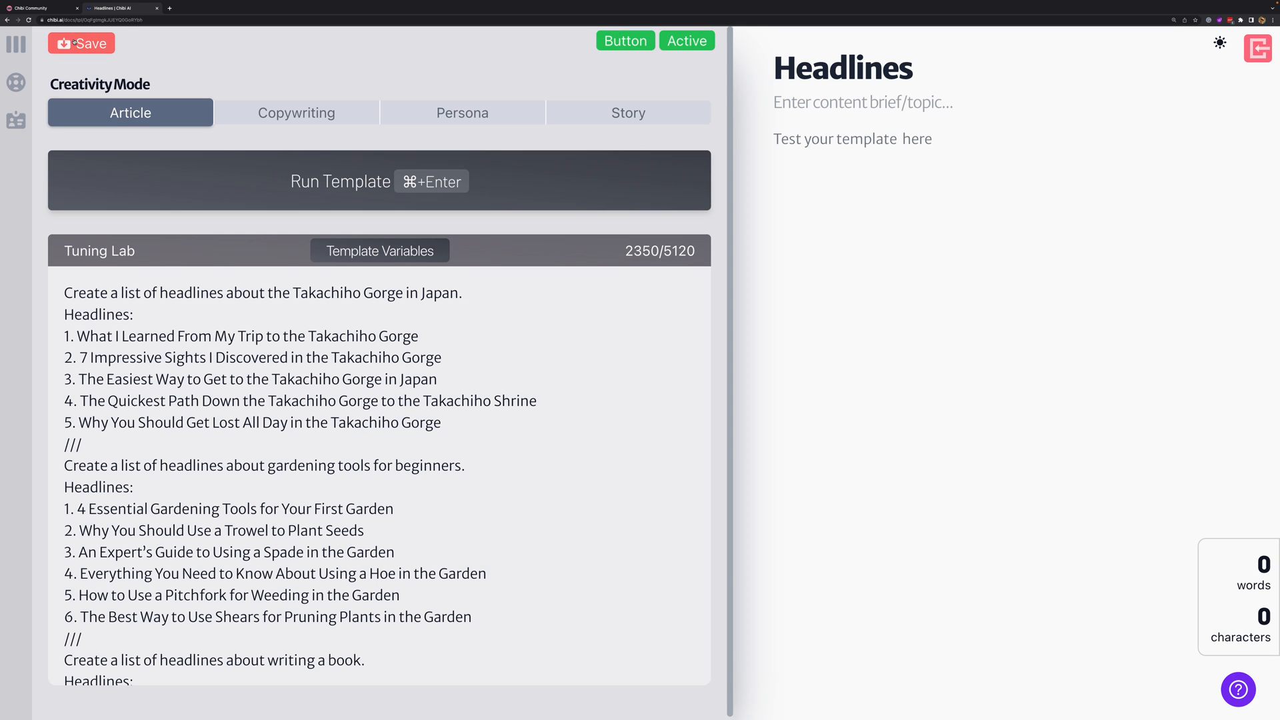
- Turn off the Headlines template's Button option, save the template and return to the article
click(618, 41)
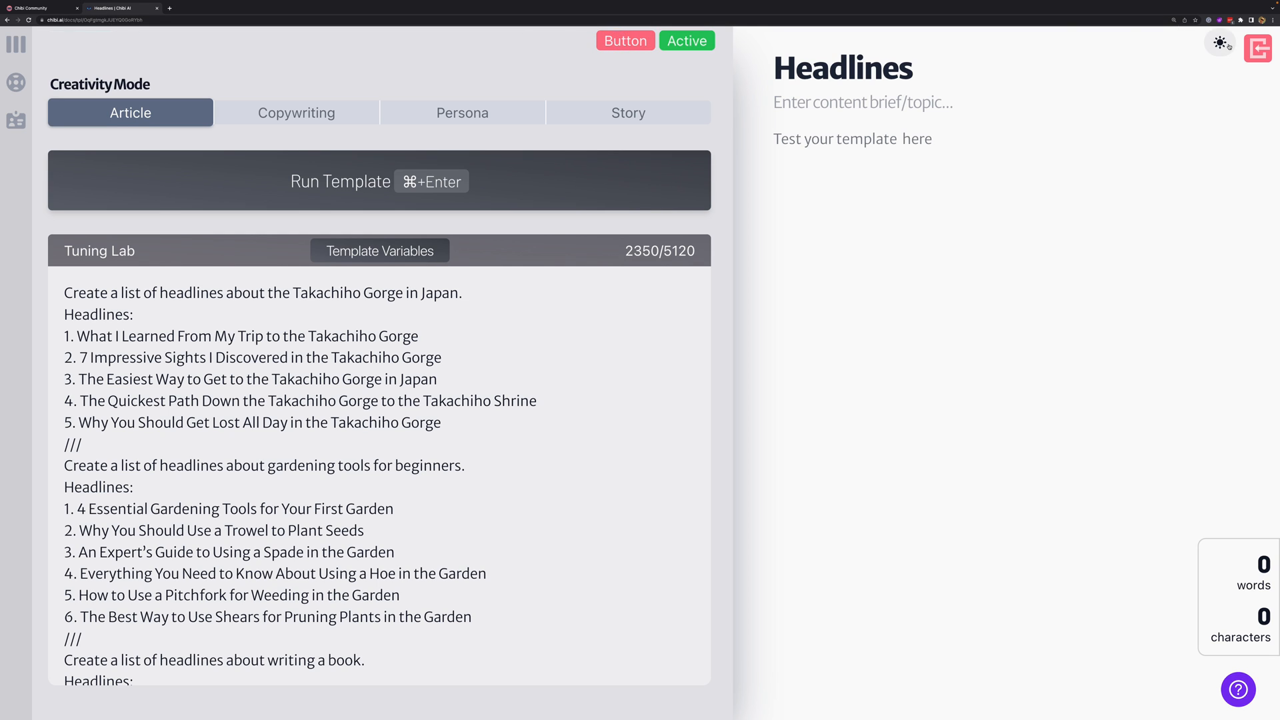
click(1258, 48)
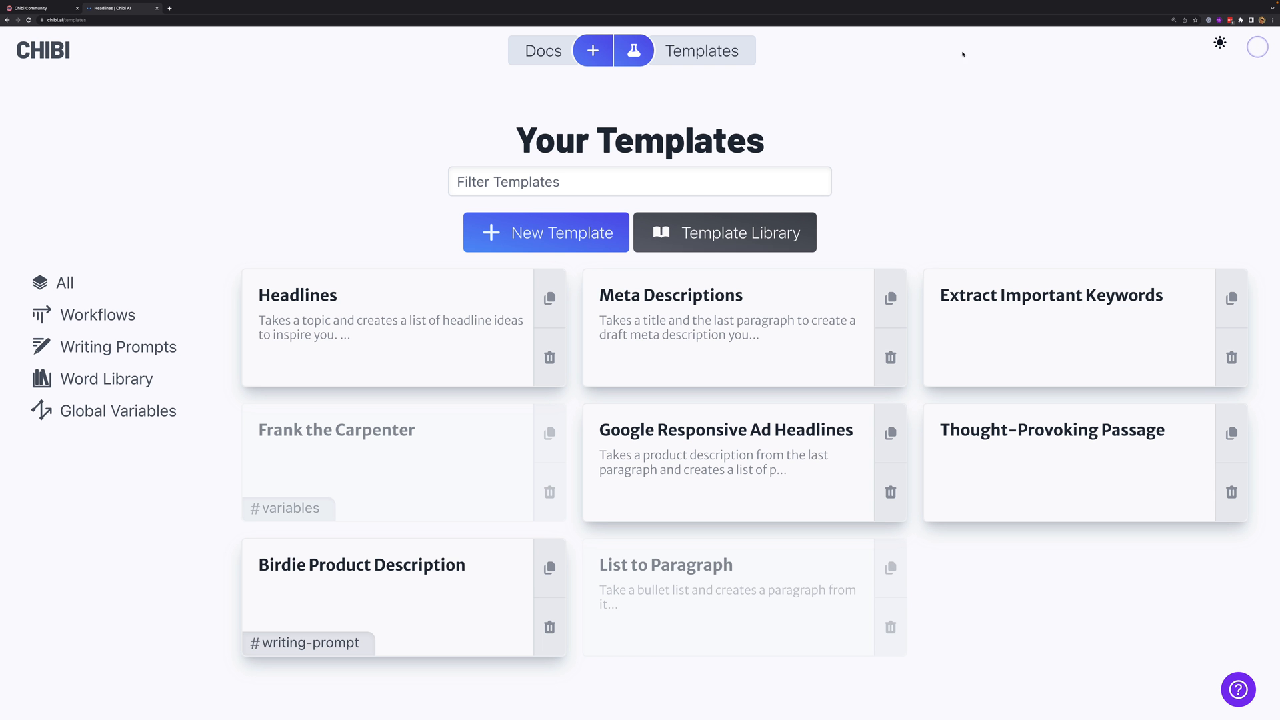
click(630, 53)
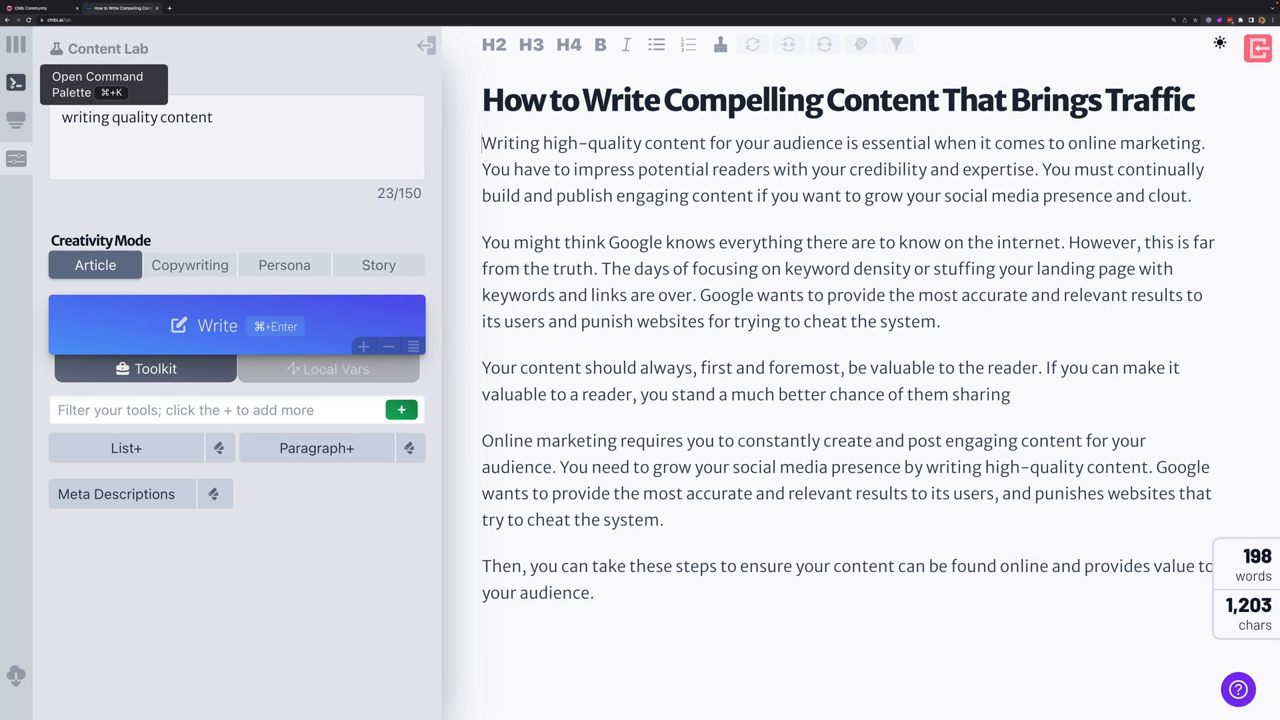
- Find the Headlines tool through the command palette with "head", open it beside the article and close it again
click(12, 85)
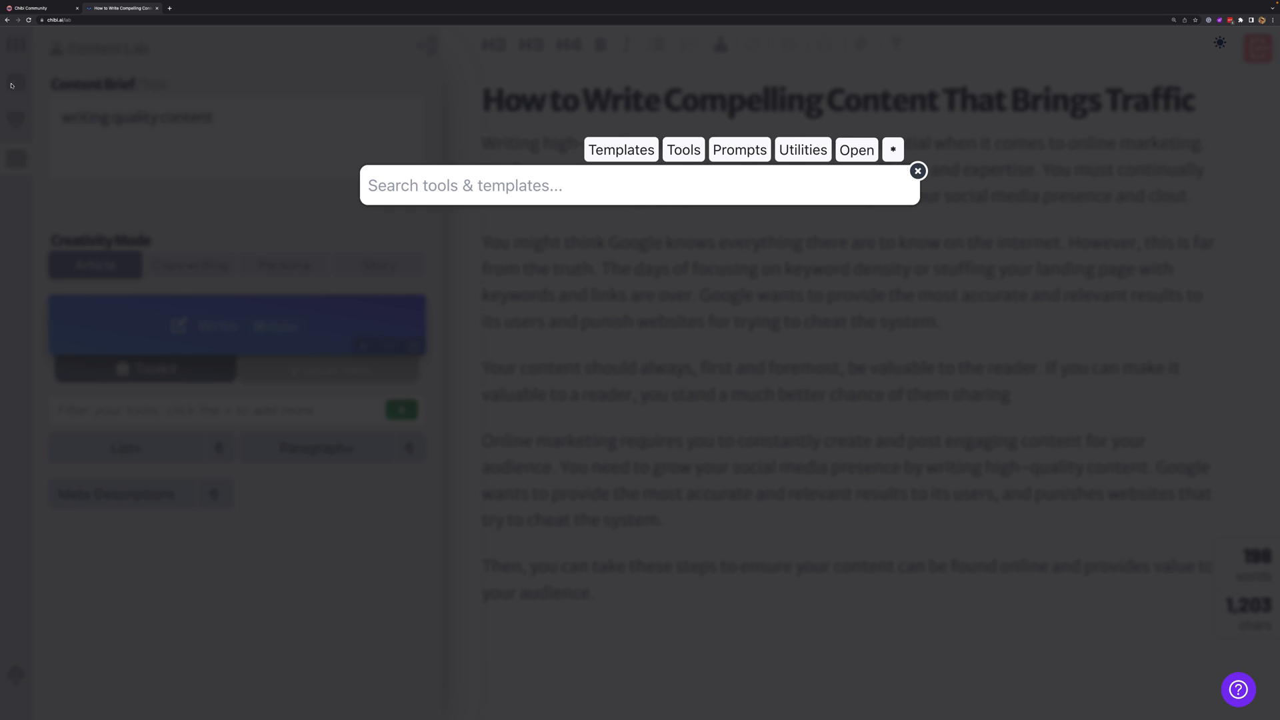
text(head)
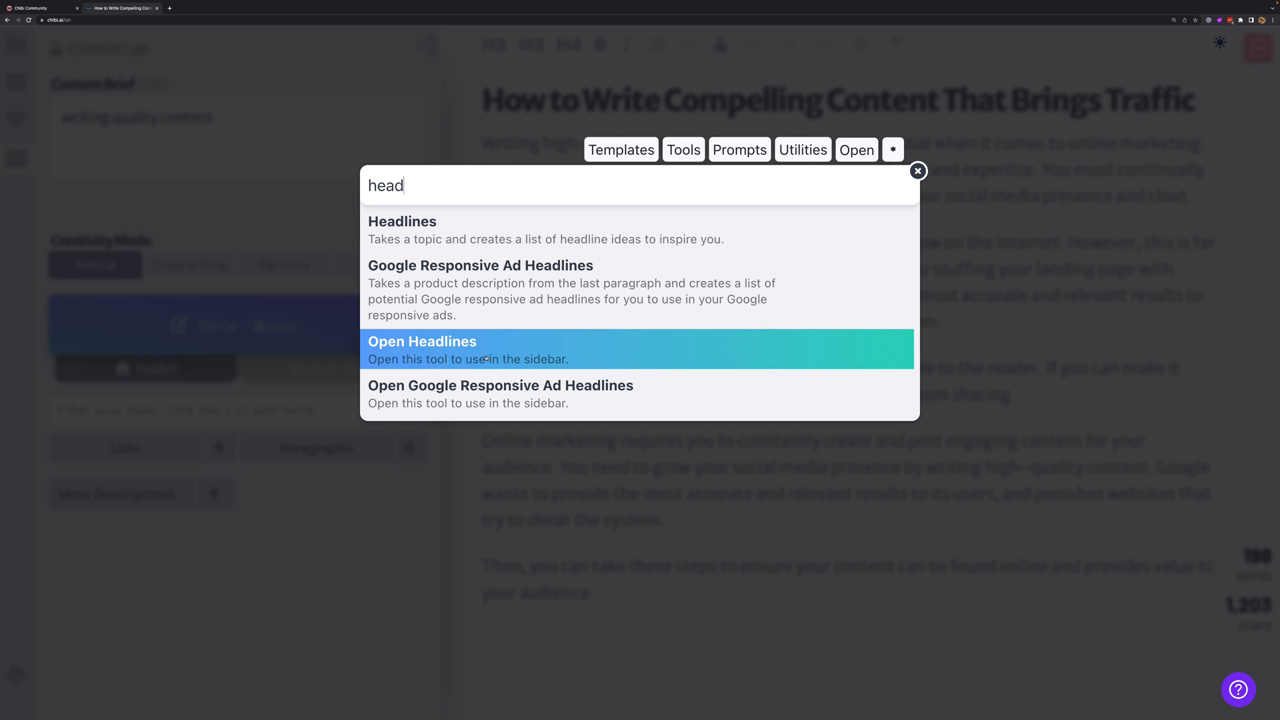
click(457, 348)
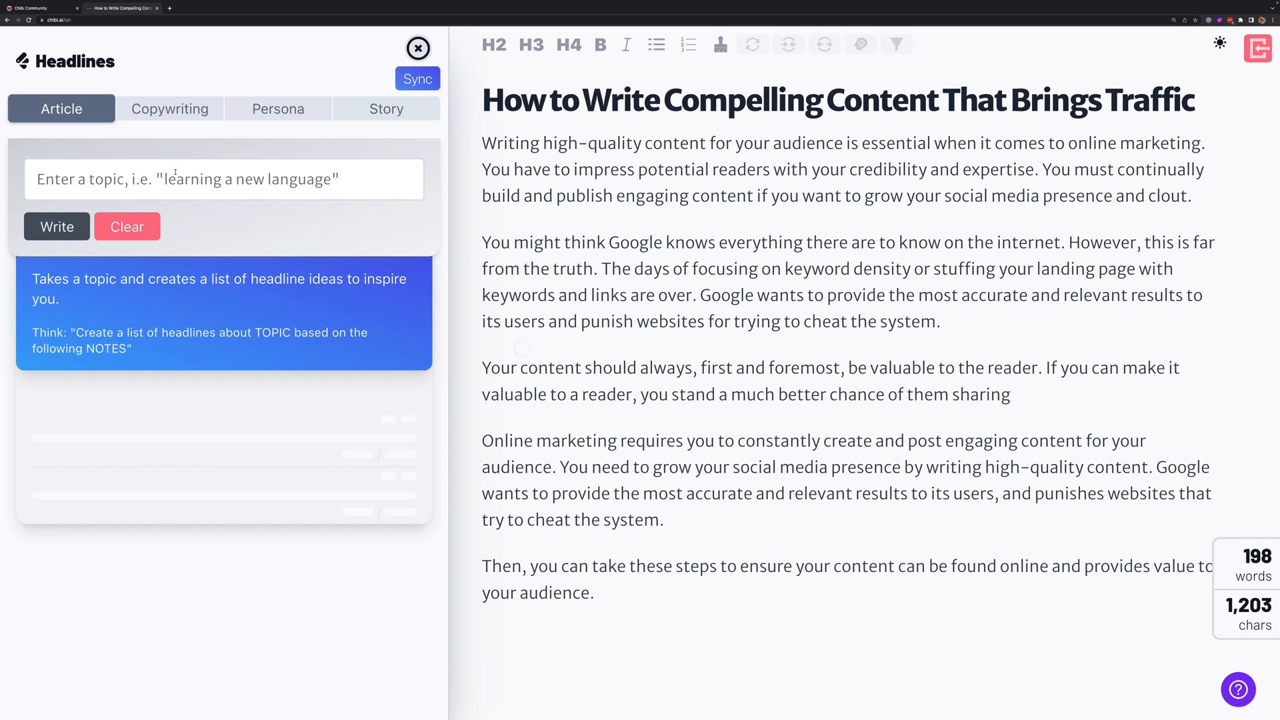
click(418, 48)
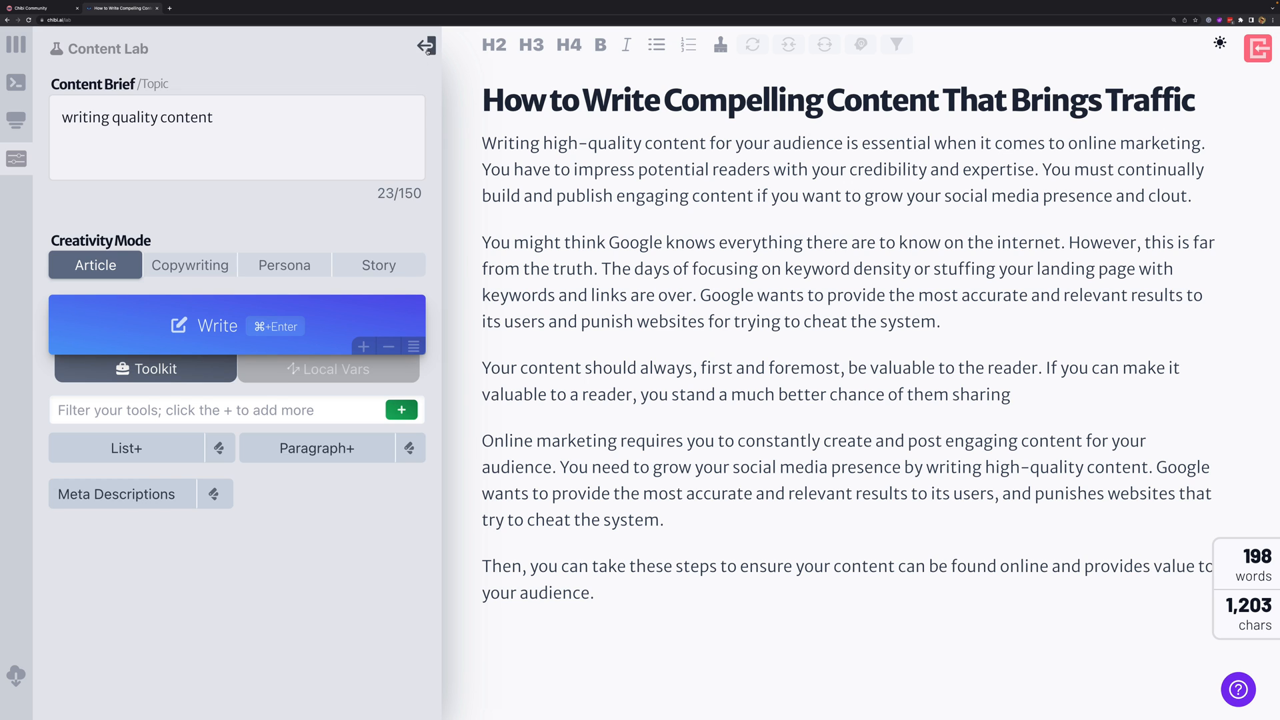
- Collapse the Content Lab, open the Headlines tool over the full-width article through a command palette search for "headline", and close the tool
click(426, 47)
click(479, 193)
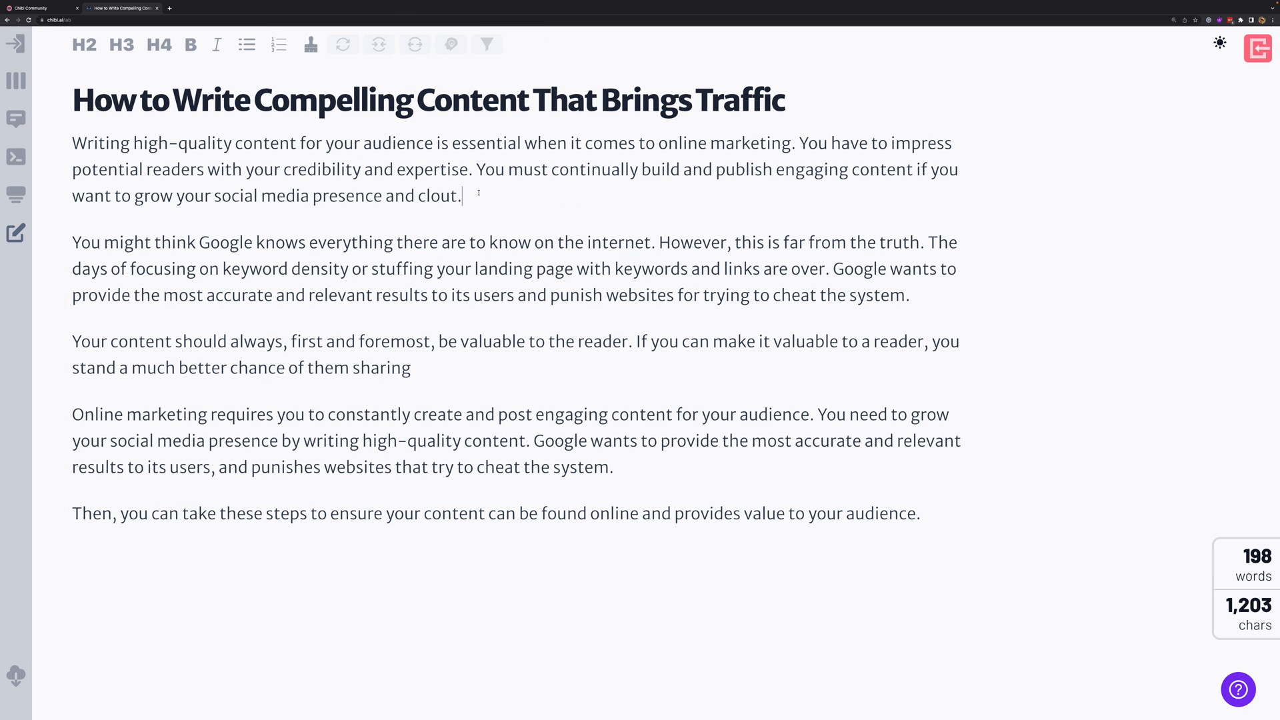
key(super+k)
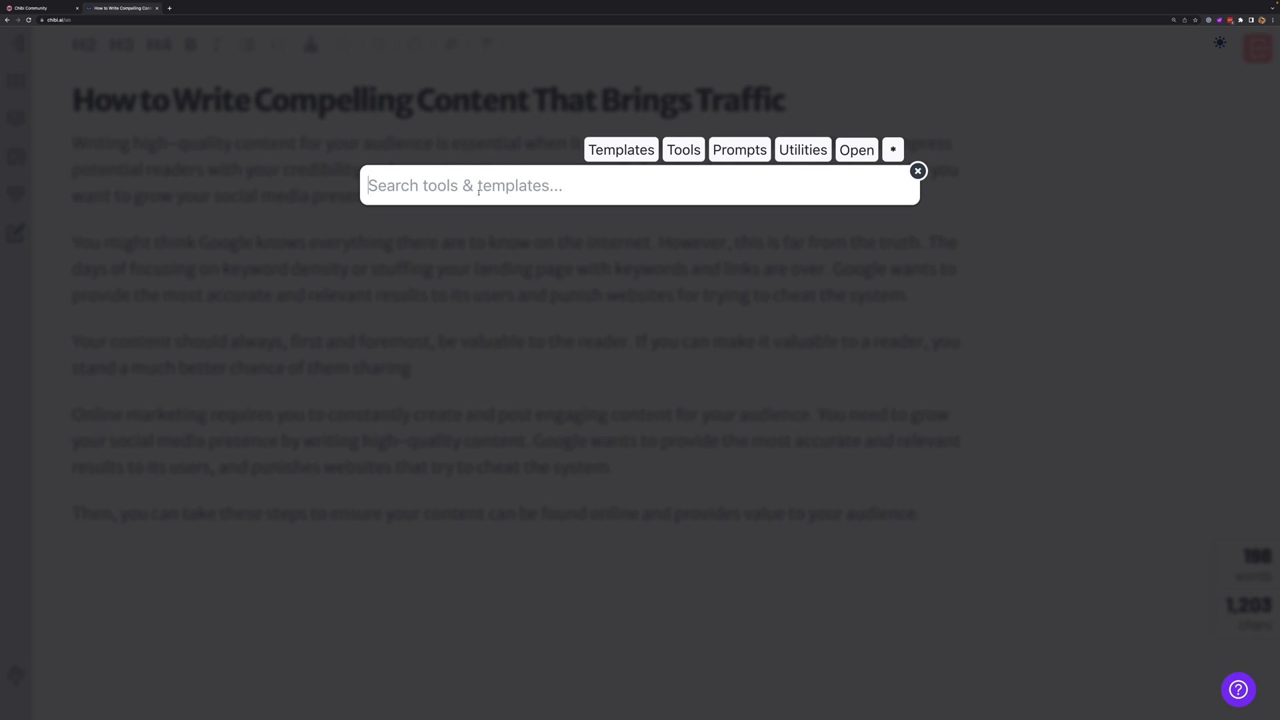
text(headline)
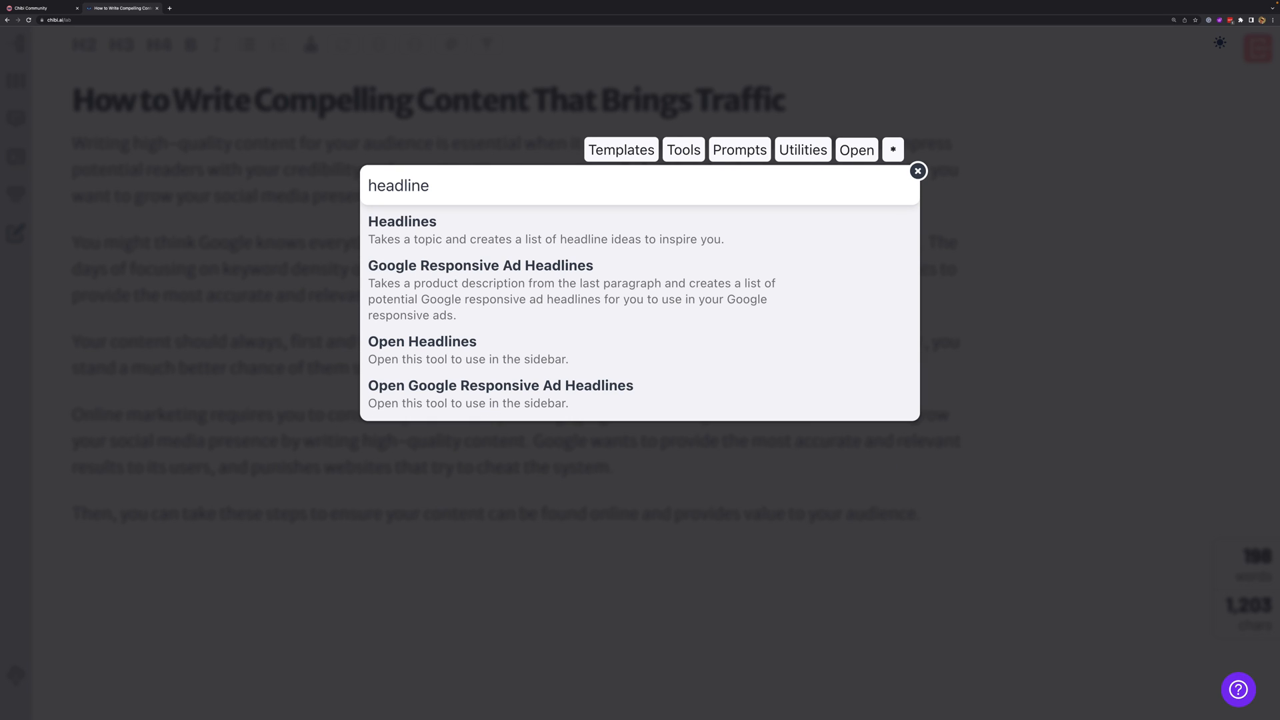
click(470, 346)
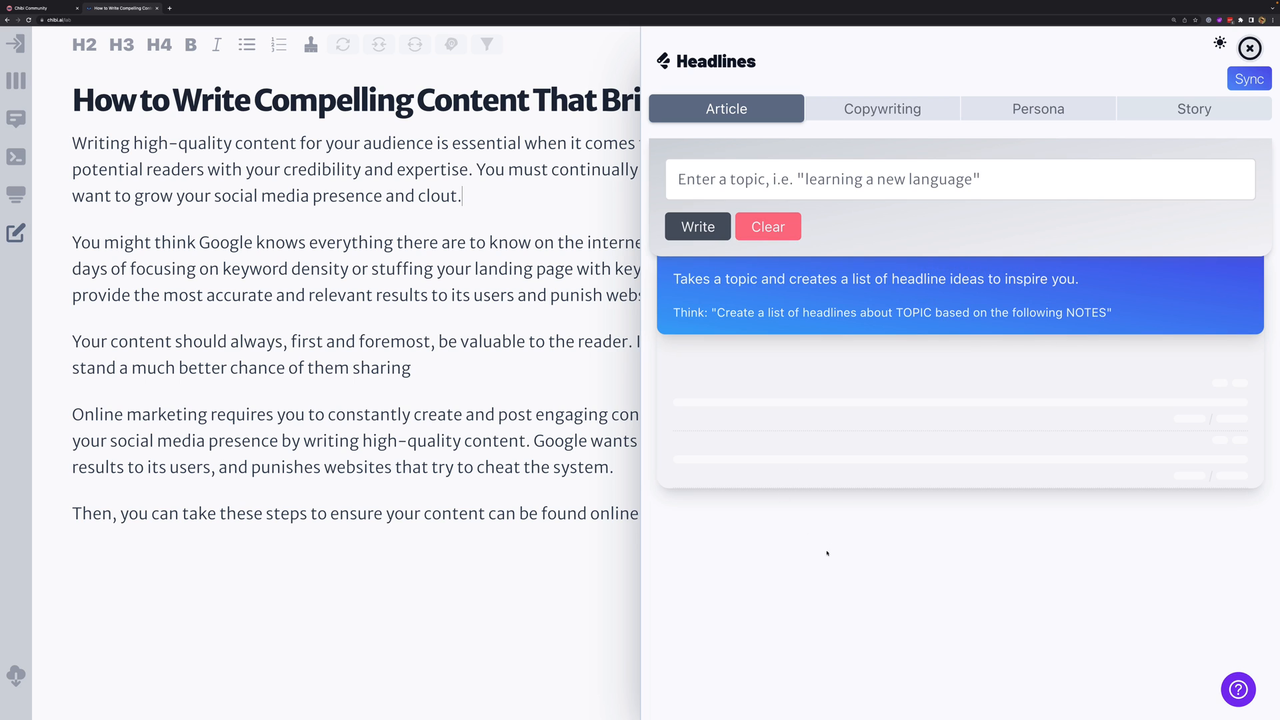
click(1250, 48)
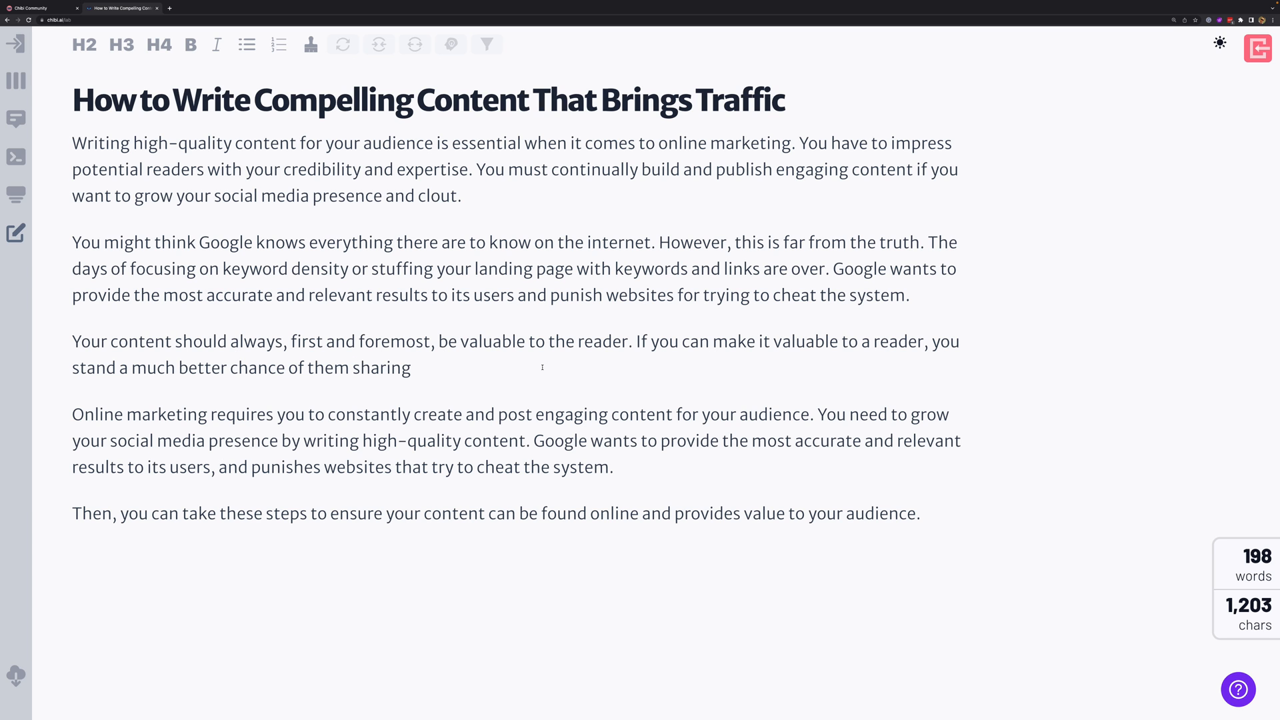
- Complete the unfinished sentence in the article's third paragraph with the Finish tool, found through the command palette with "fin"
key(super+k)
text(fin)
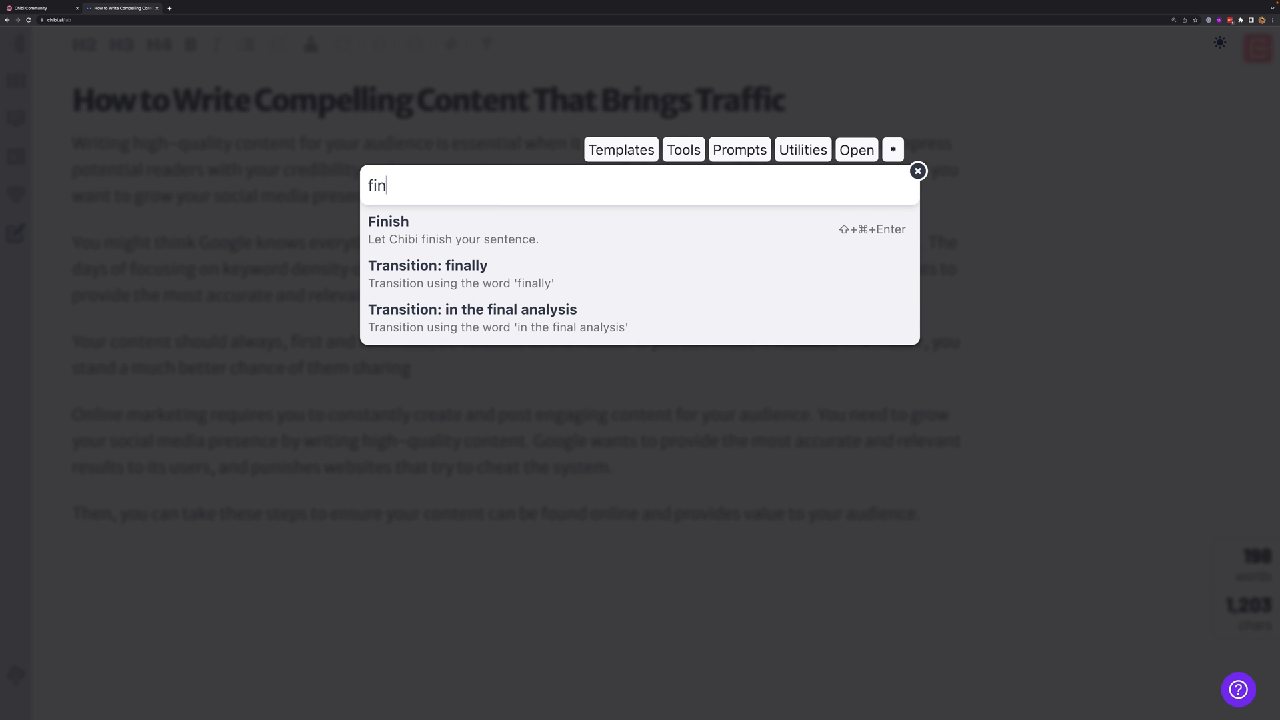
click(558, 233)
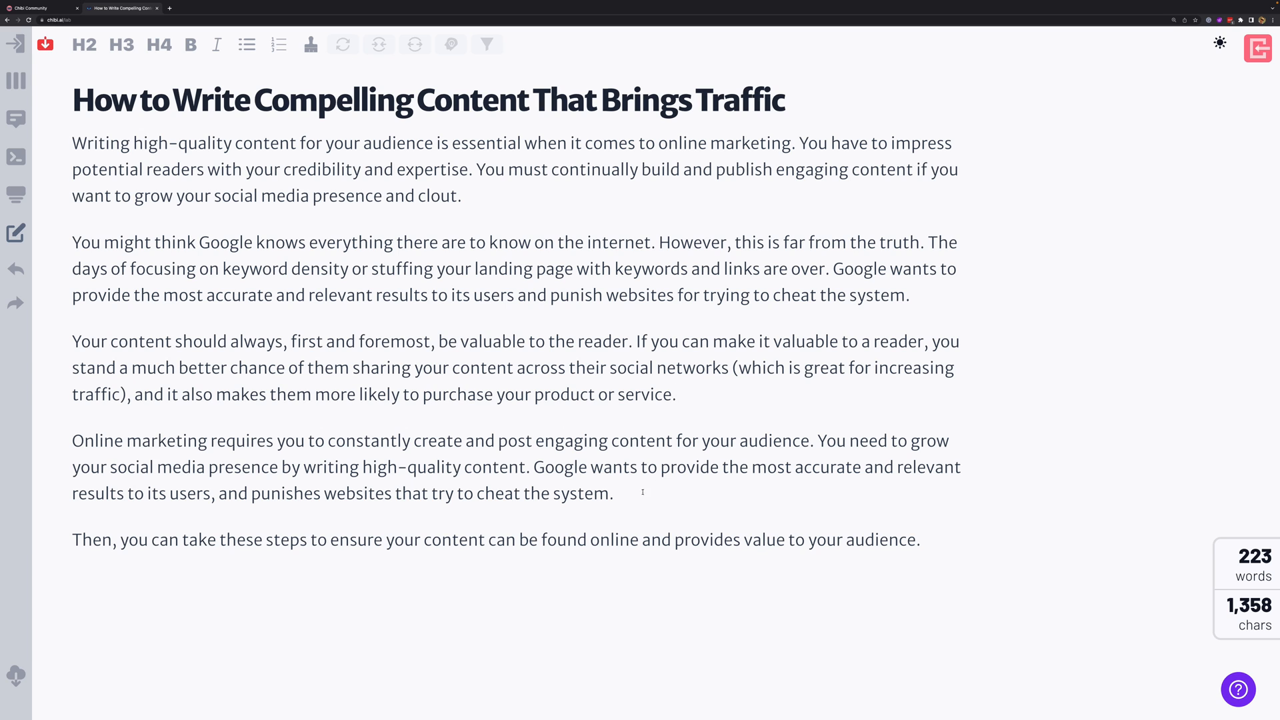
- Merge the article's second, third and fourth paragraphs into one block with Join Paragraphs, found through the command palette with "join"
drag(621, 494, 61, 249)
key(super+k)
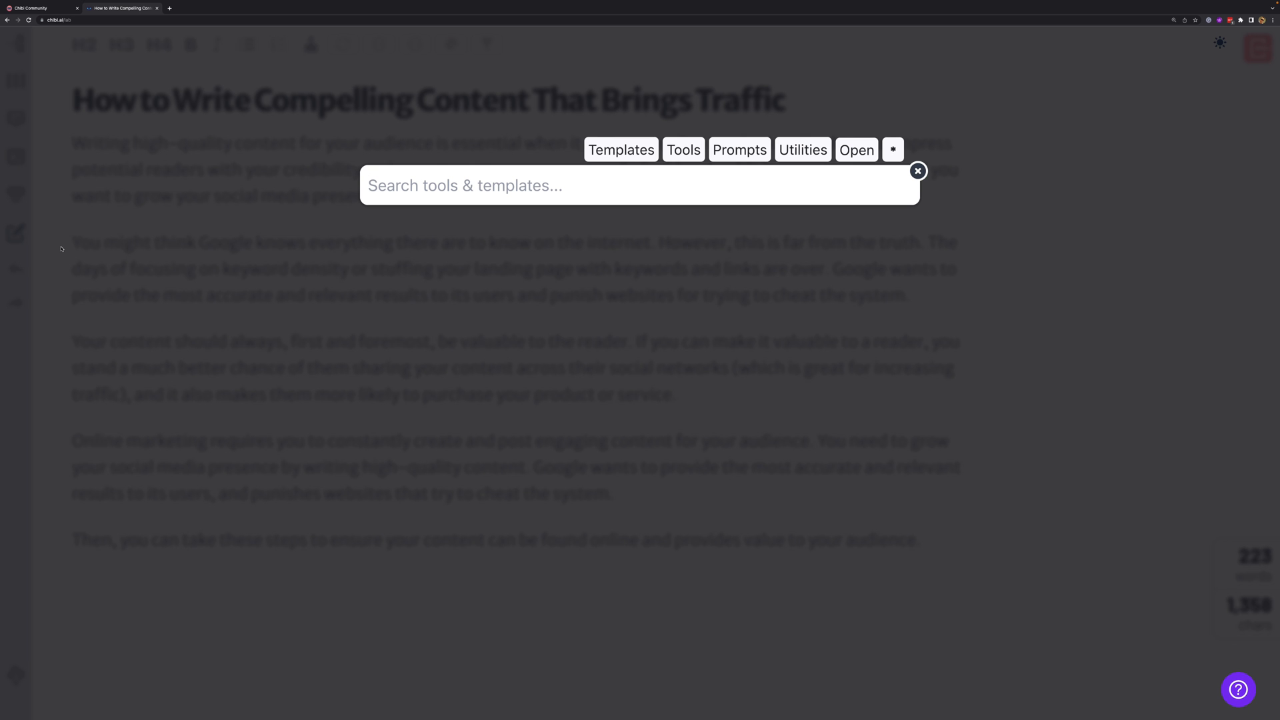
text(join)
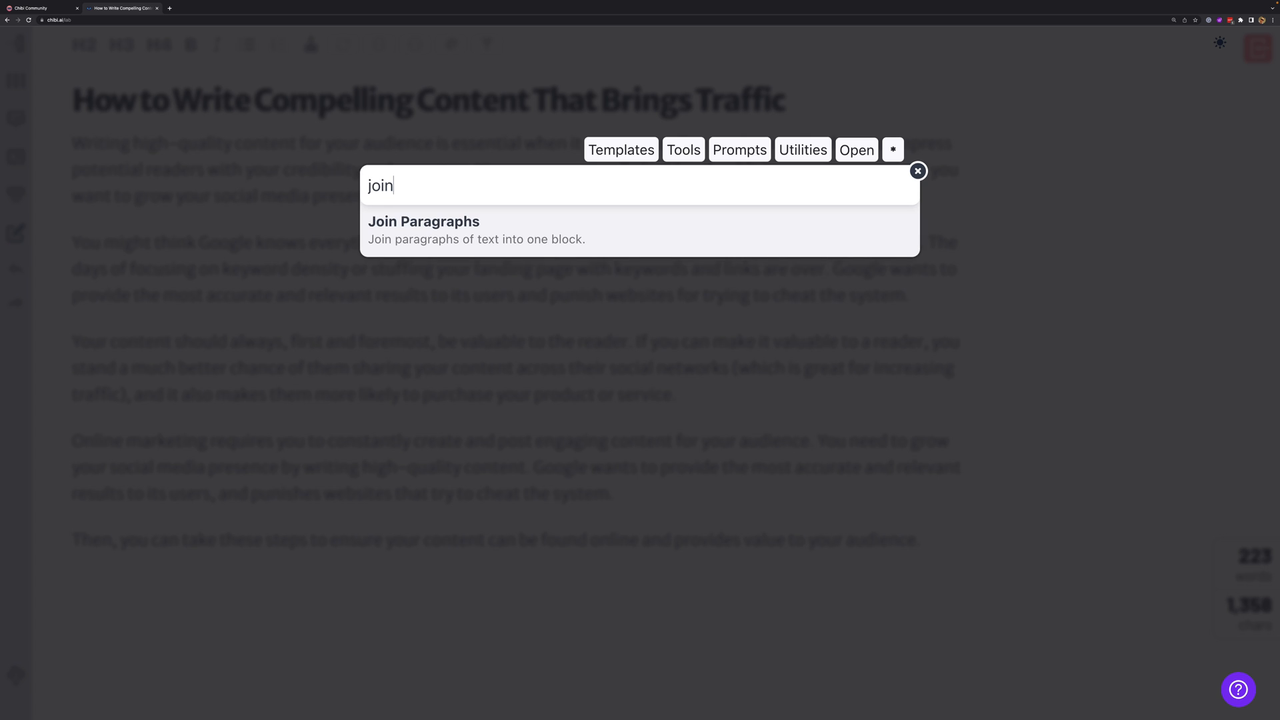
key(Down)
key(Return)
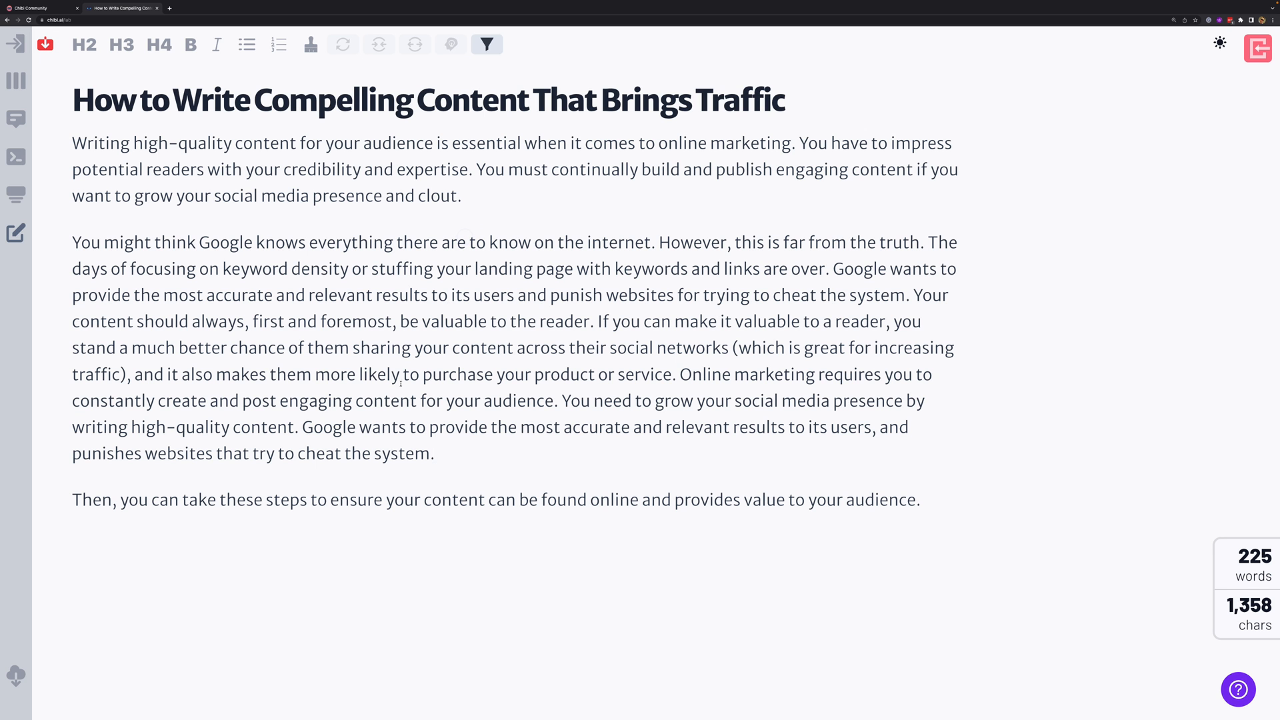
- Split the merged paragraph into short chunks with Mobile Cut, found through the command palette with "cut"
drag(436, 453, 76, 242)
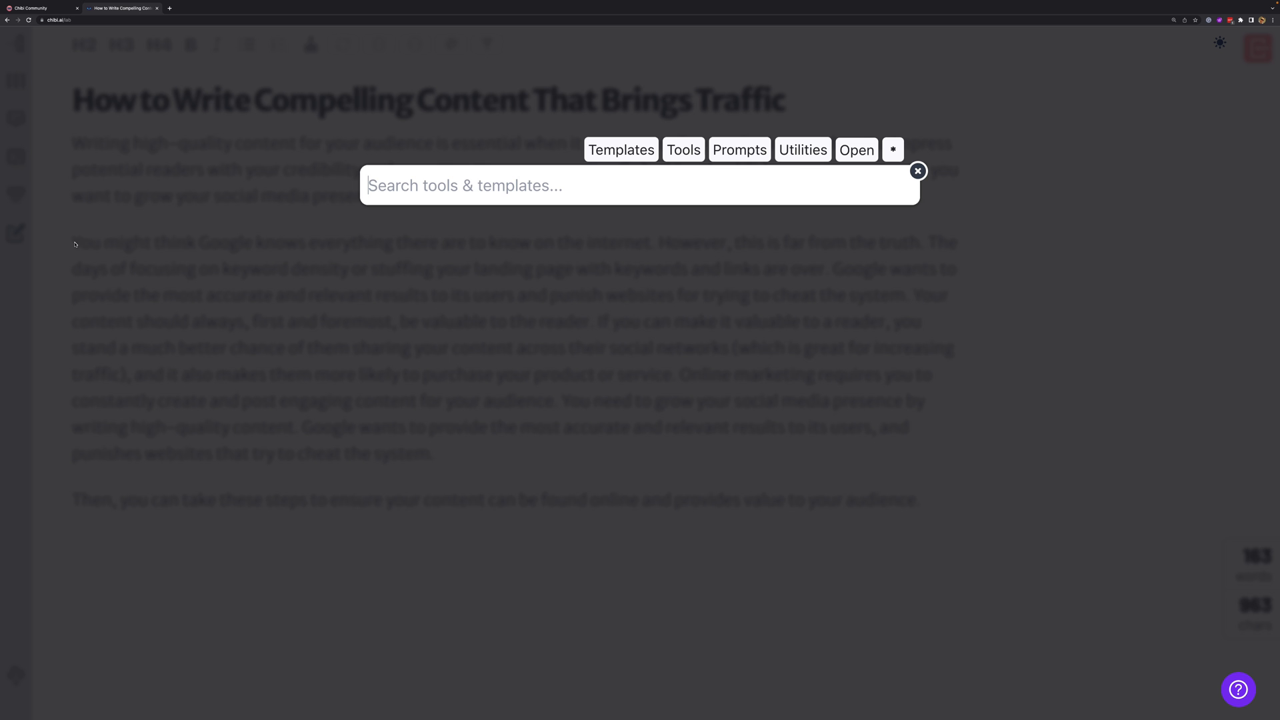
key(super+k)
text(cut)
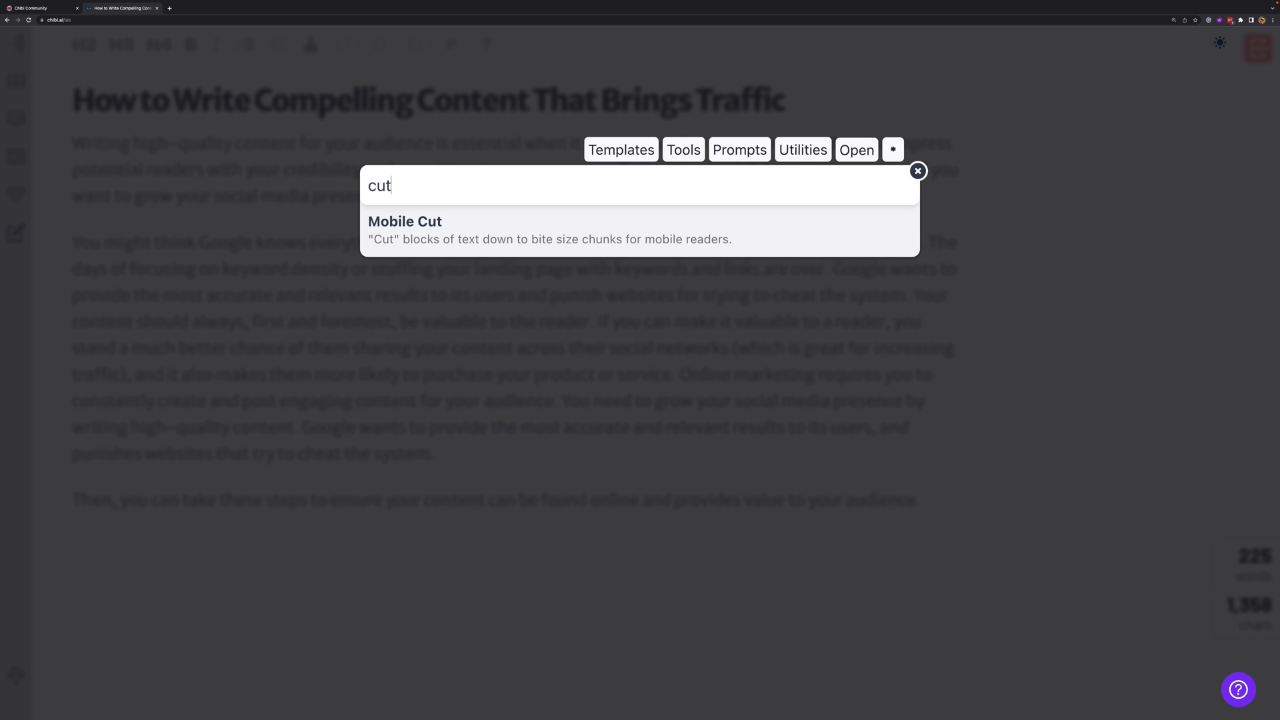
click(546, 240)
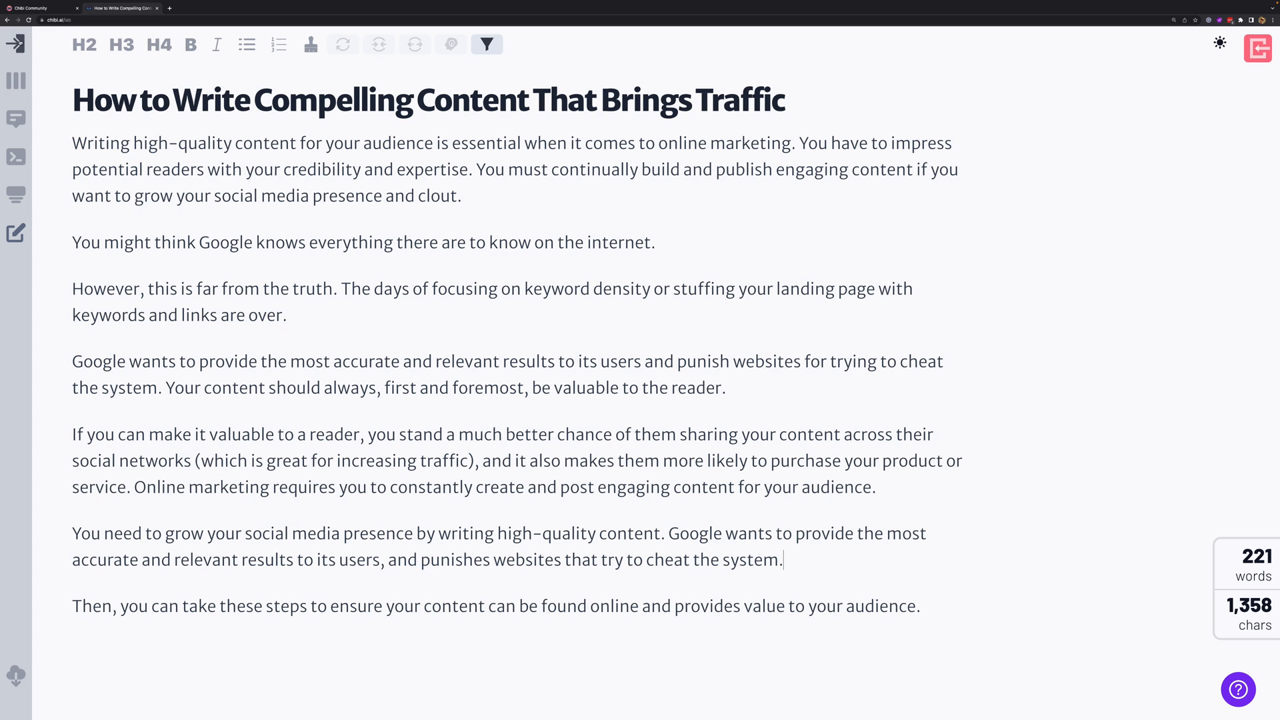
- Expand the Content Lab and turn on the plus and list options attached to Write
click(16, 44)
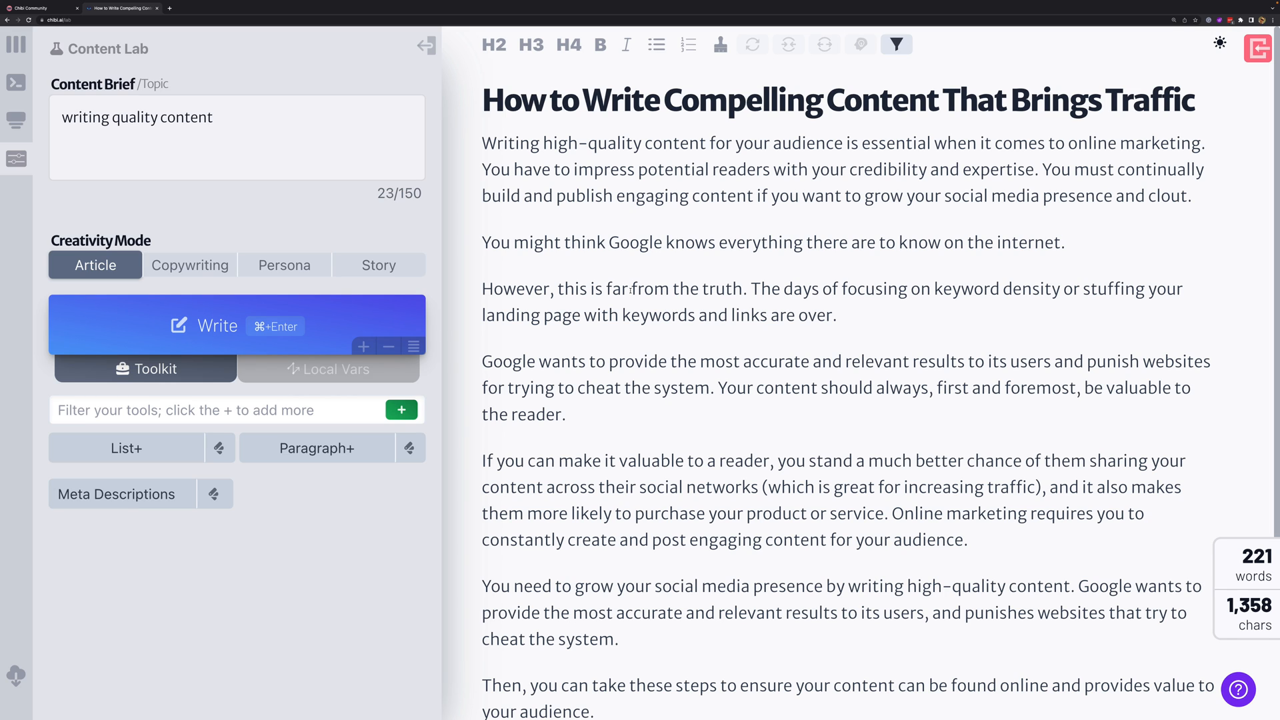
click(413, 346)
click(363, 347)
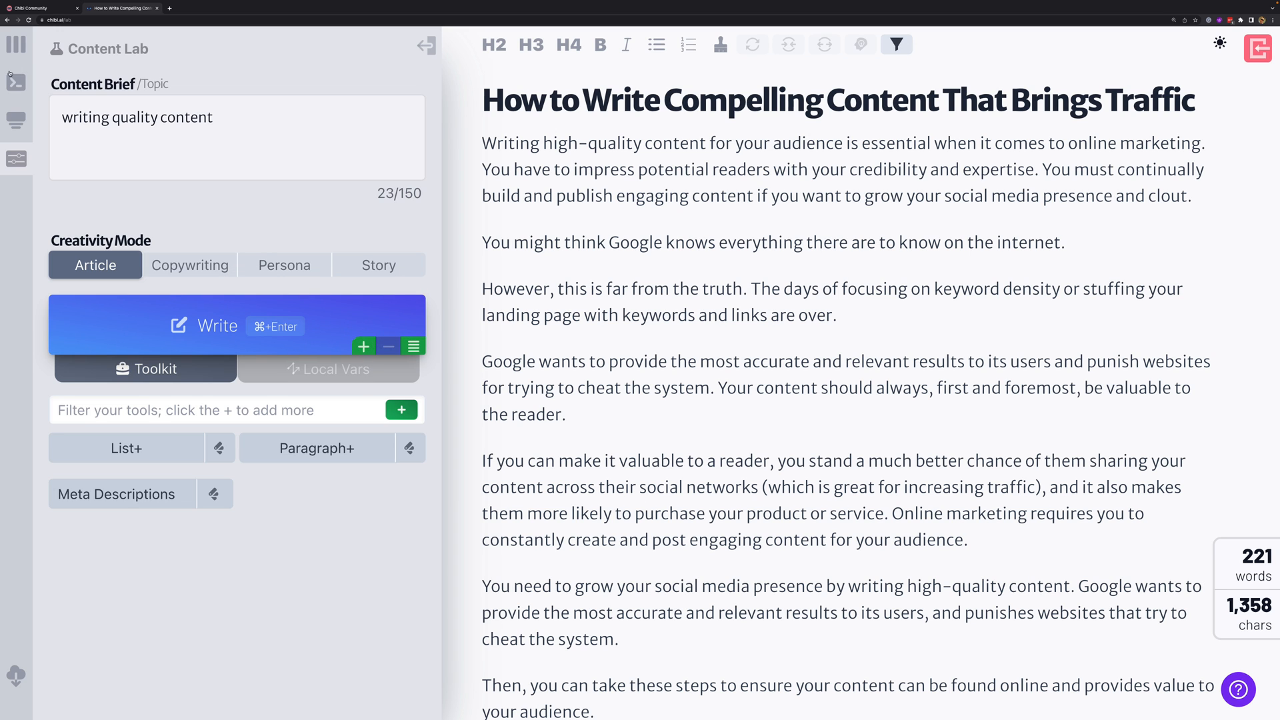
- Show the notes column beside the article with the Content Lab collapsed, and view the Word Library
click(16, 44)
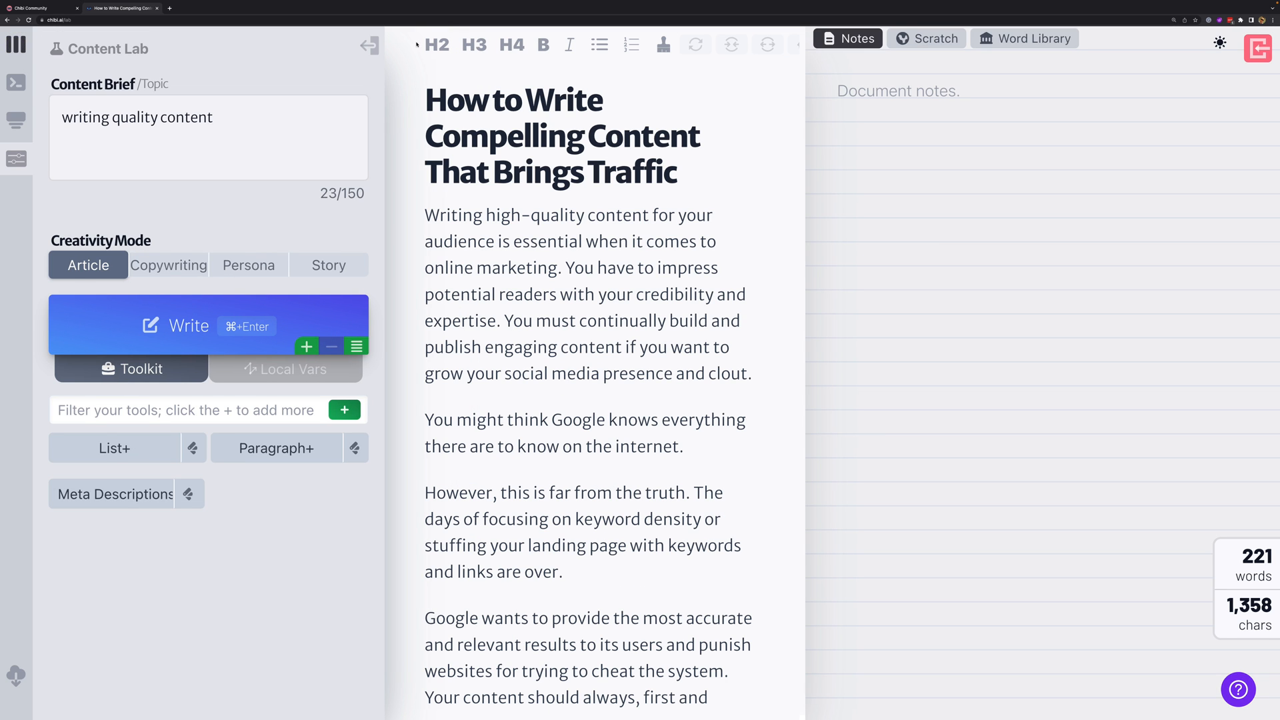
click(369, 44)
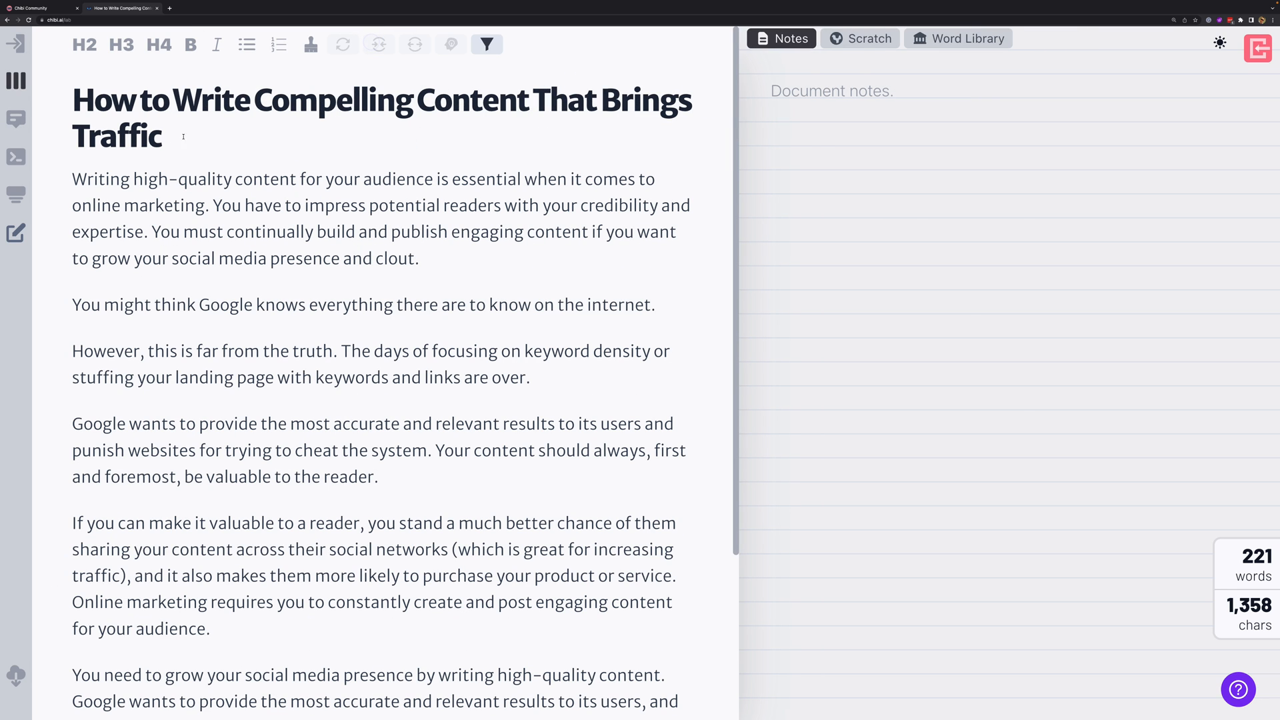
click(961, 42)
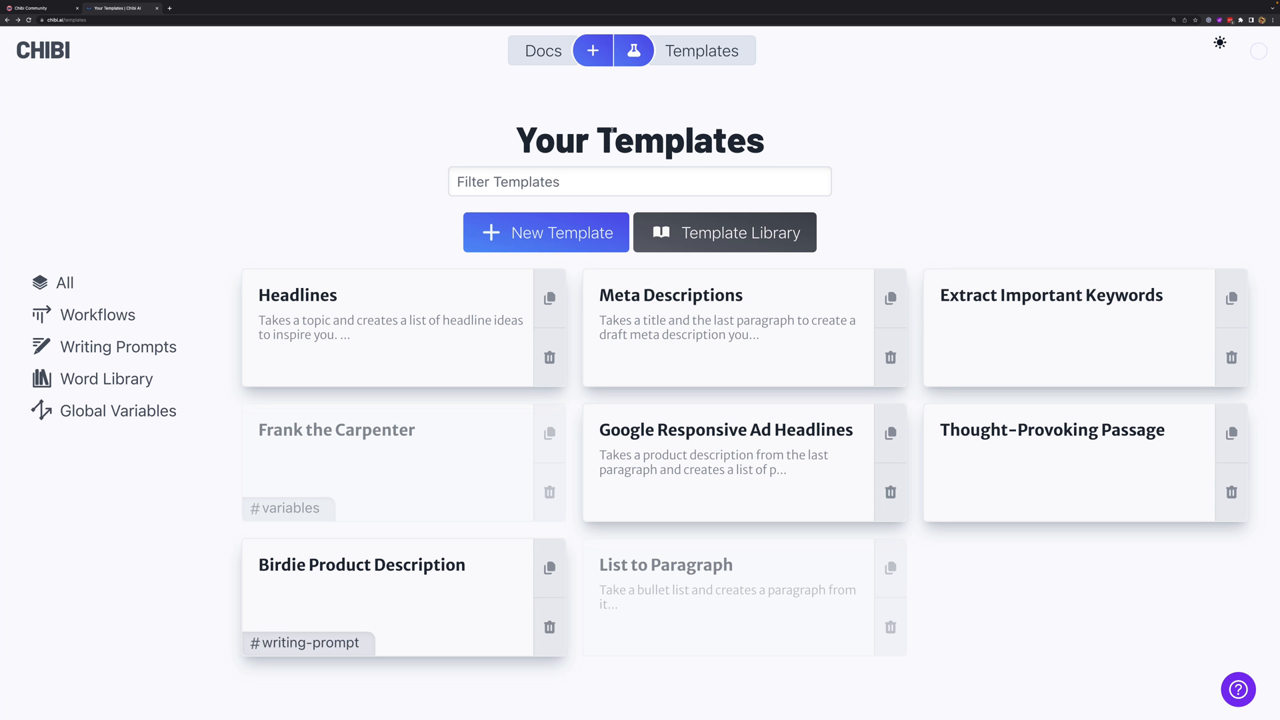
- Open the document "How to Train Your German Shepherd Puppy to Stay" from the documents list and show its notes
click(544, 51)
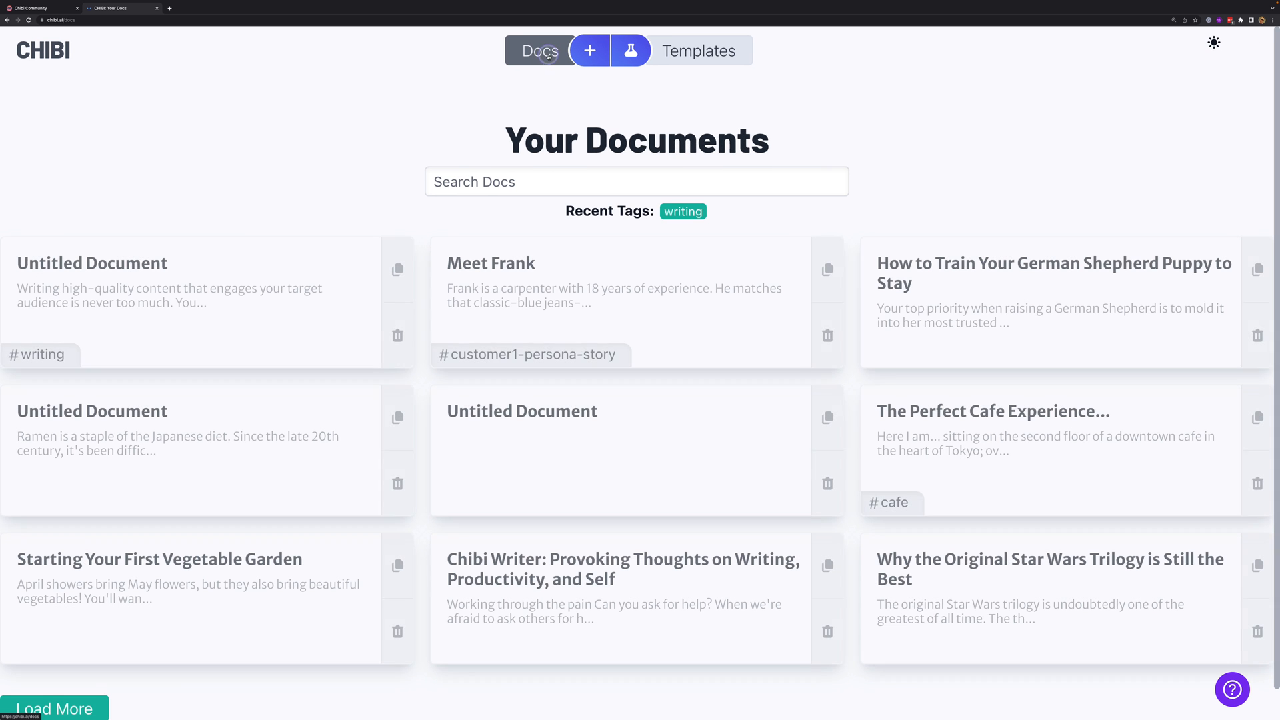
click(1007, 262)
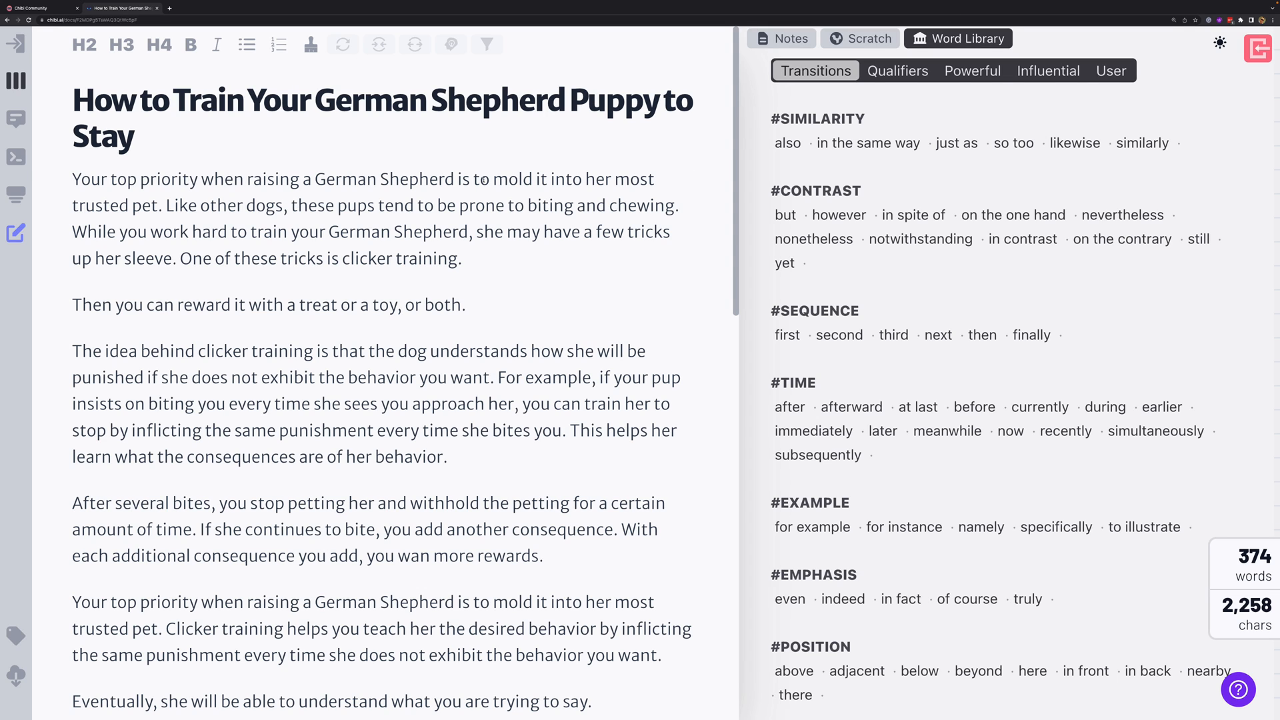
click(784, 39)
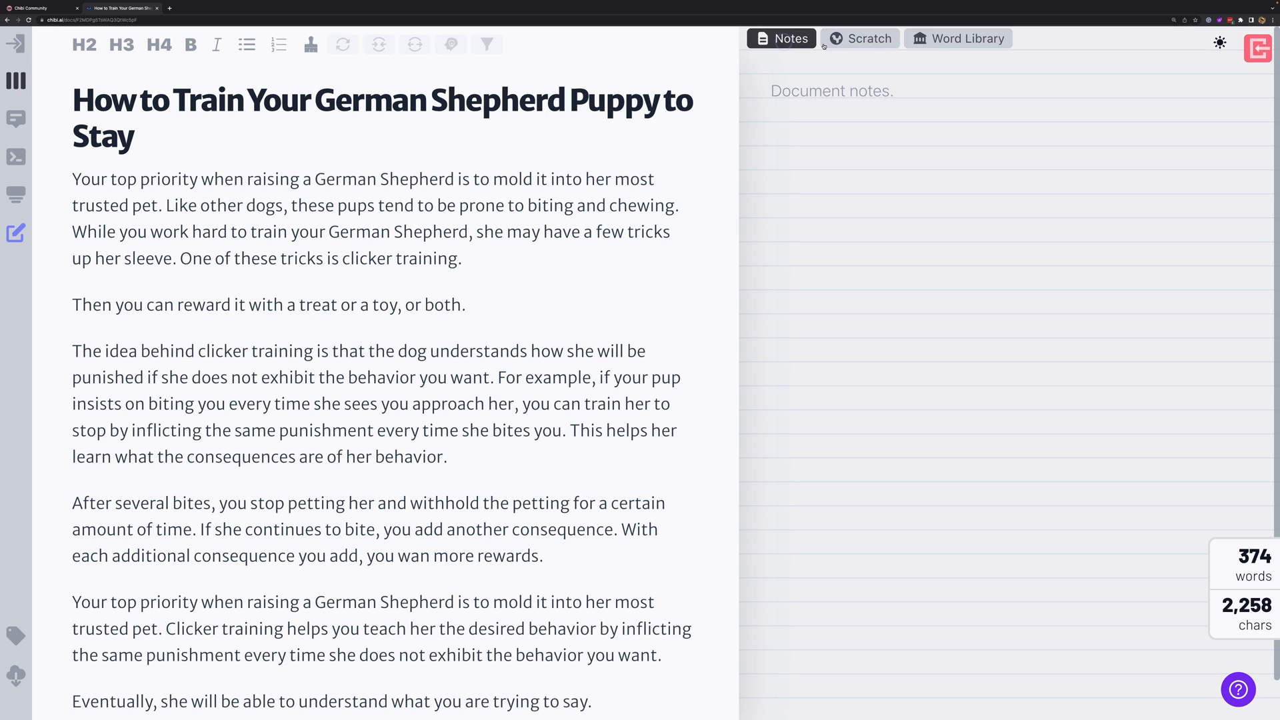
- Leave the German Shepherd document, return to the content-writing article in the lab and expand the Content Lab
click(1263, 45)
click(636, 52)
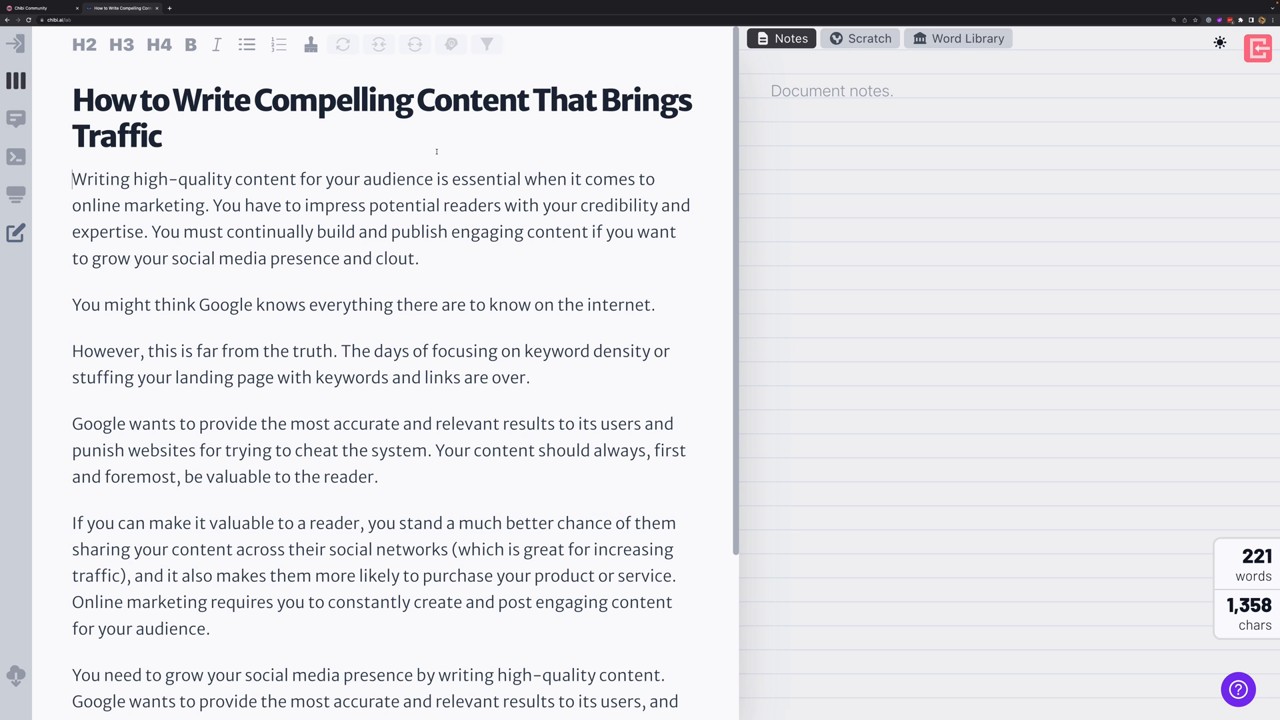
click(16, 44)
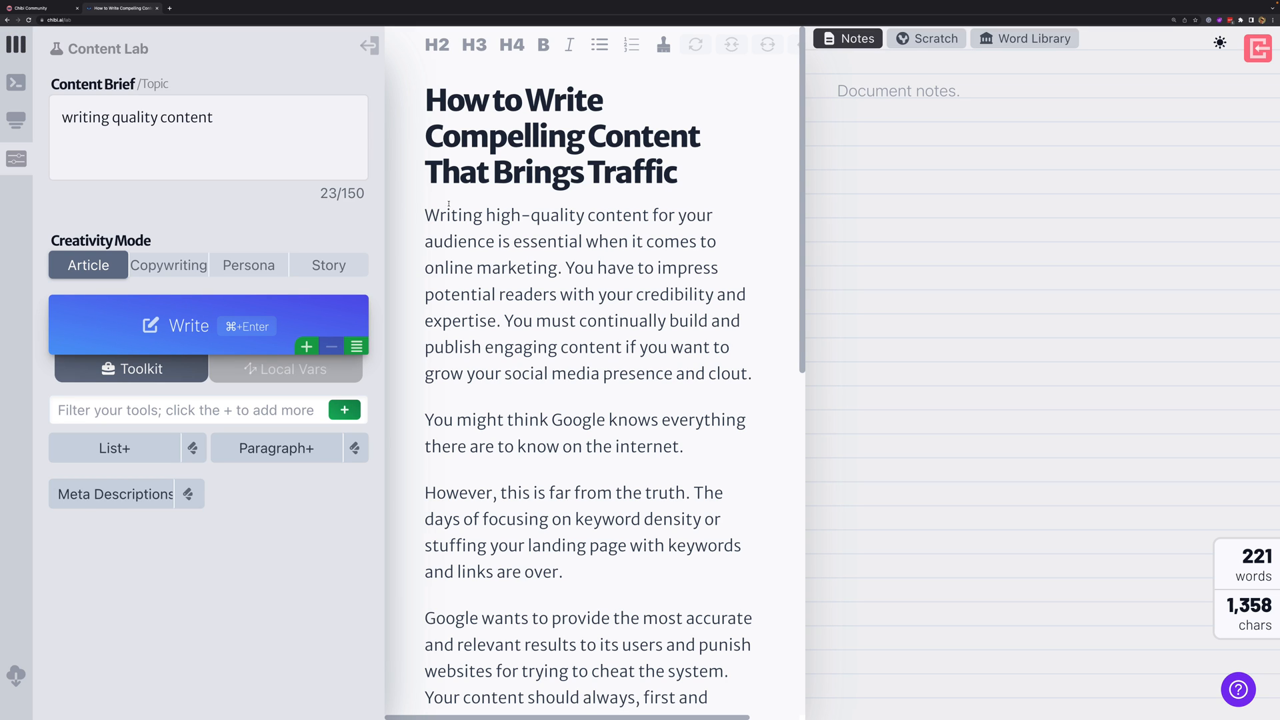
- Switch to Chibi Community, open the "First Steps in Chibi" course and look through its lesson list
click(33, 8)
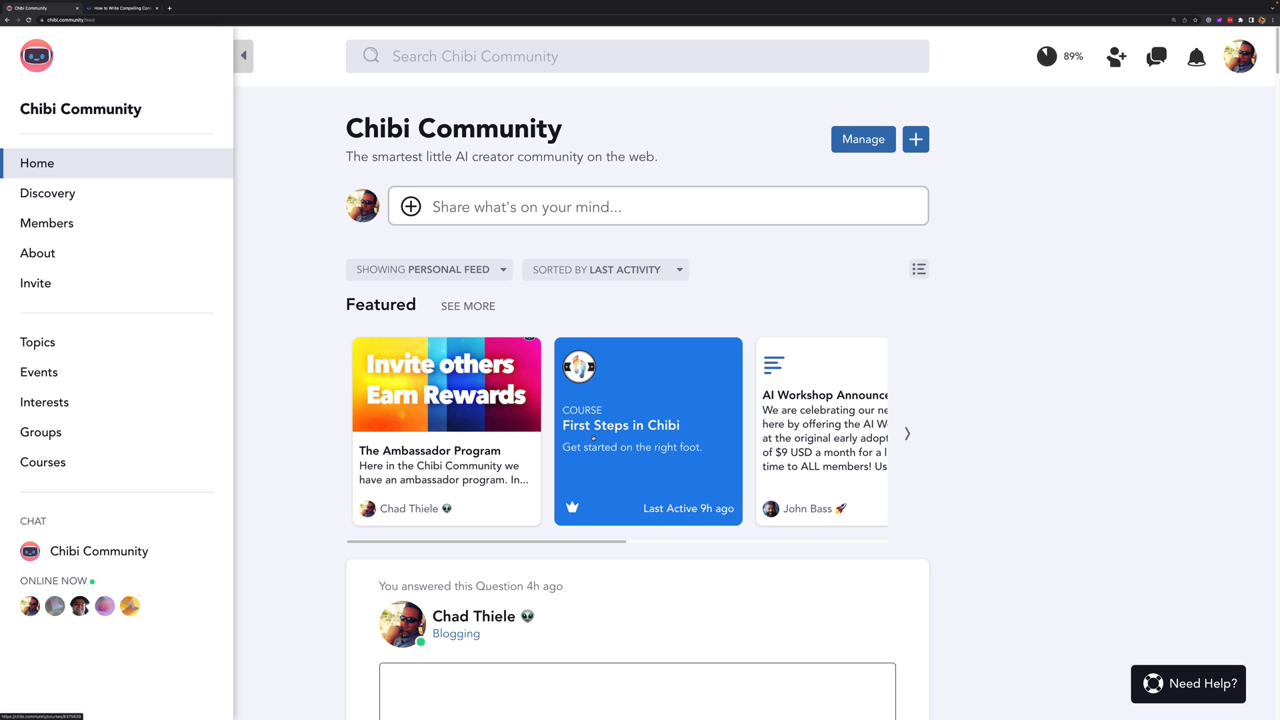
click(593, 436)
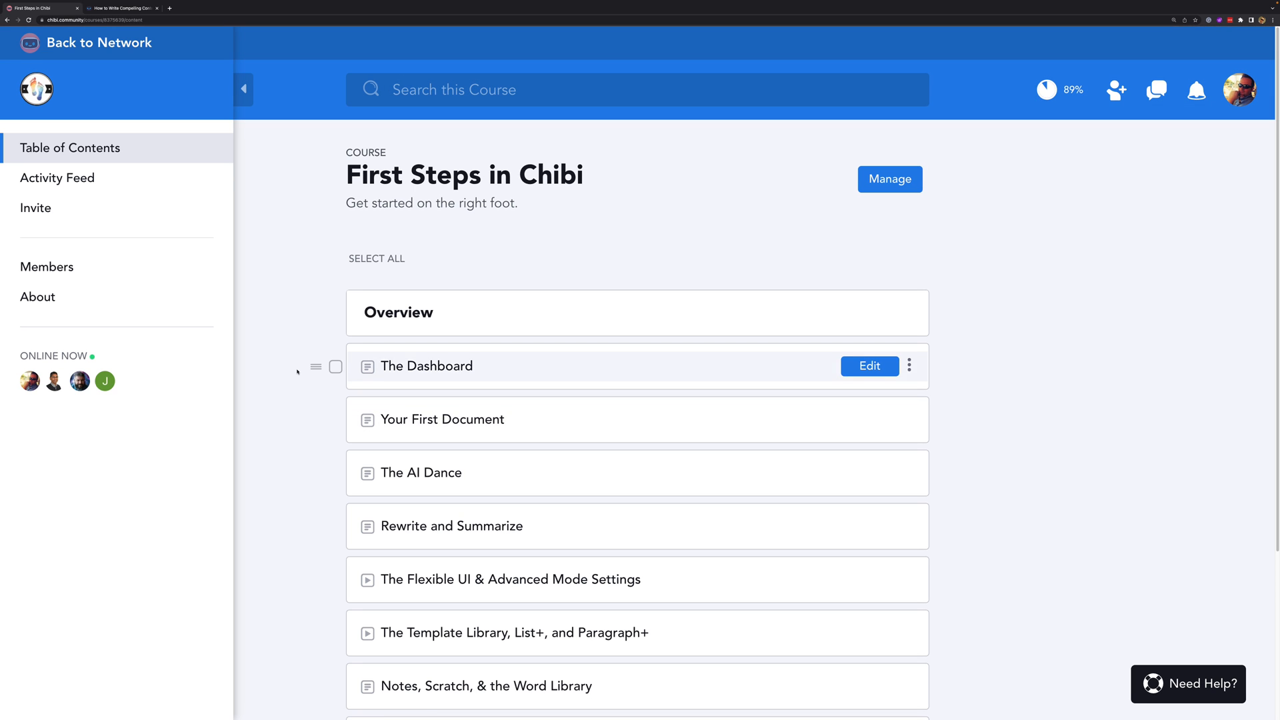
scroll(308, 370, down, 5)
scroll(410, 232, up, 3)
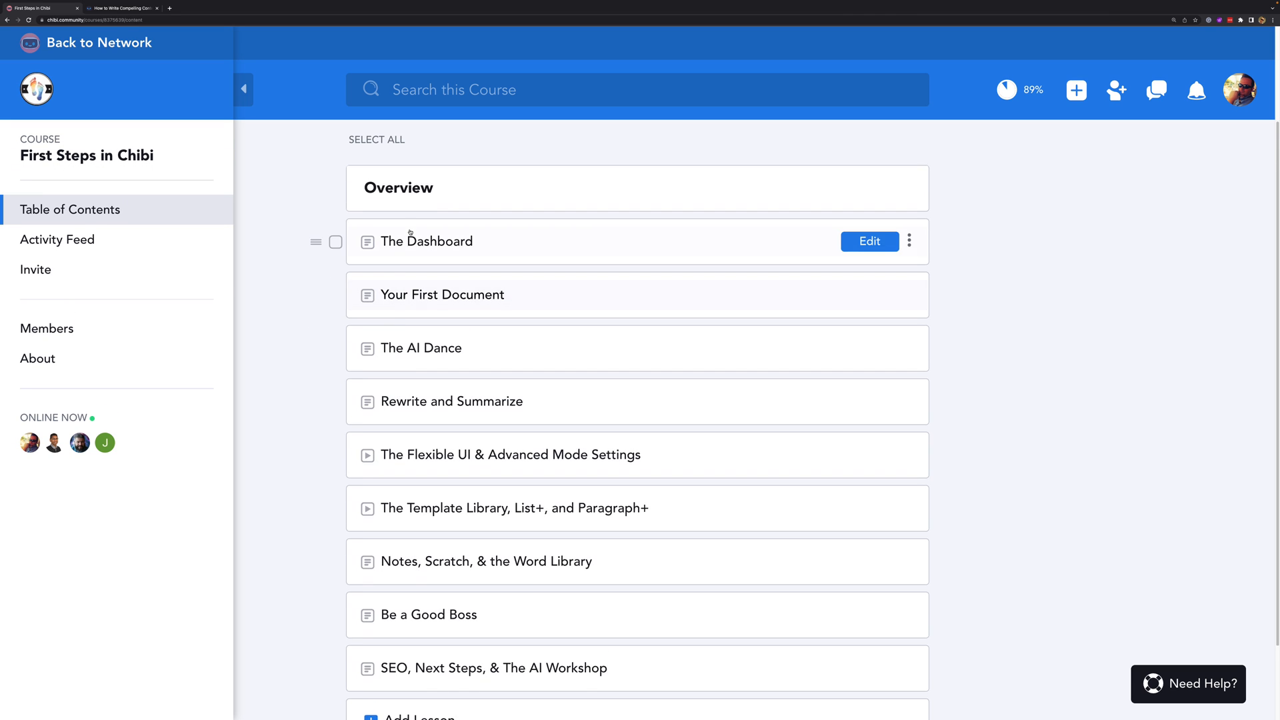
scroll(410, 232, down, 2)
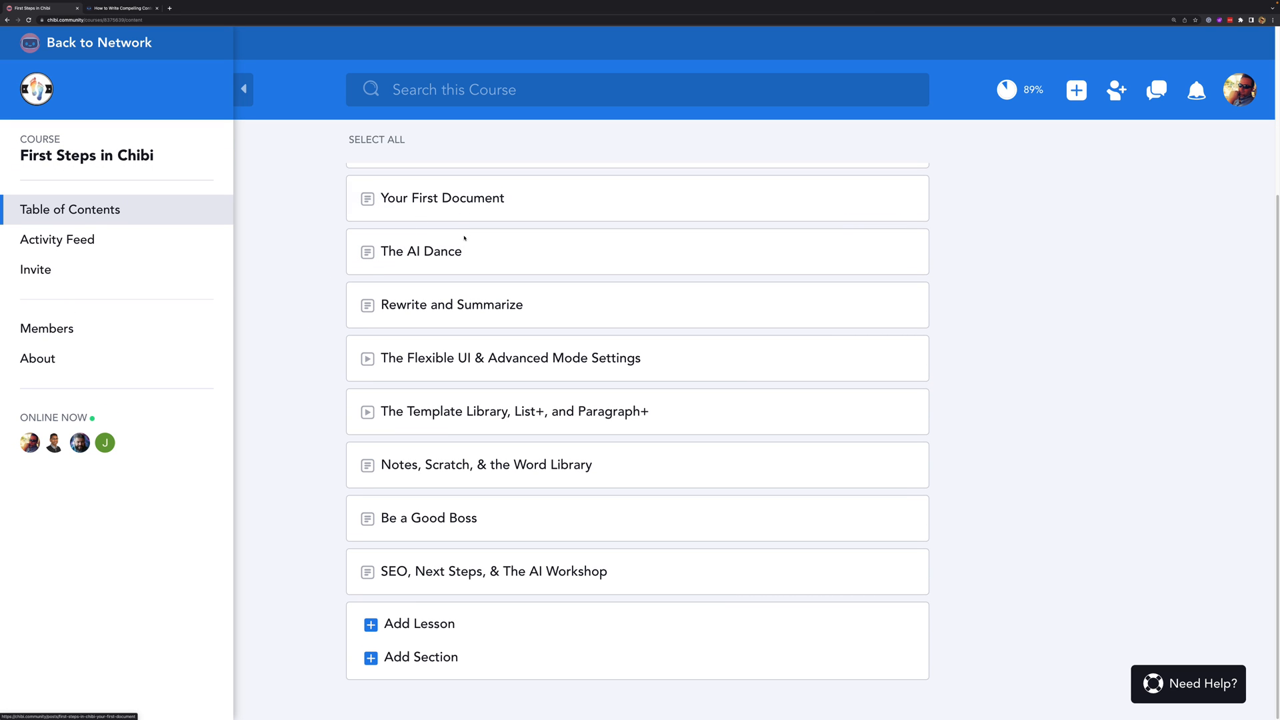
mouse_move(467, 252)
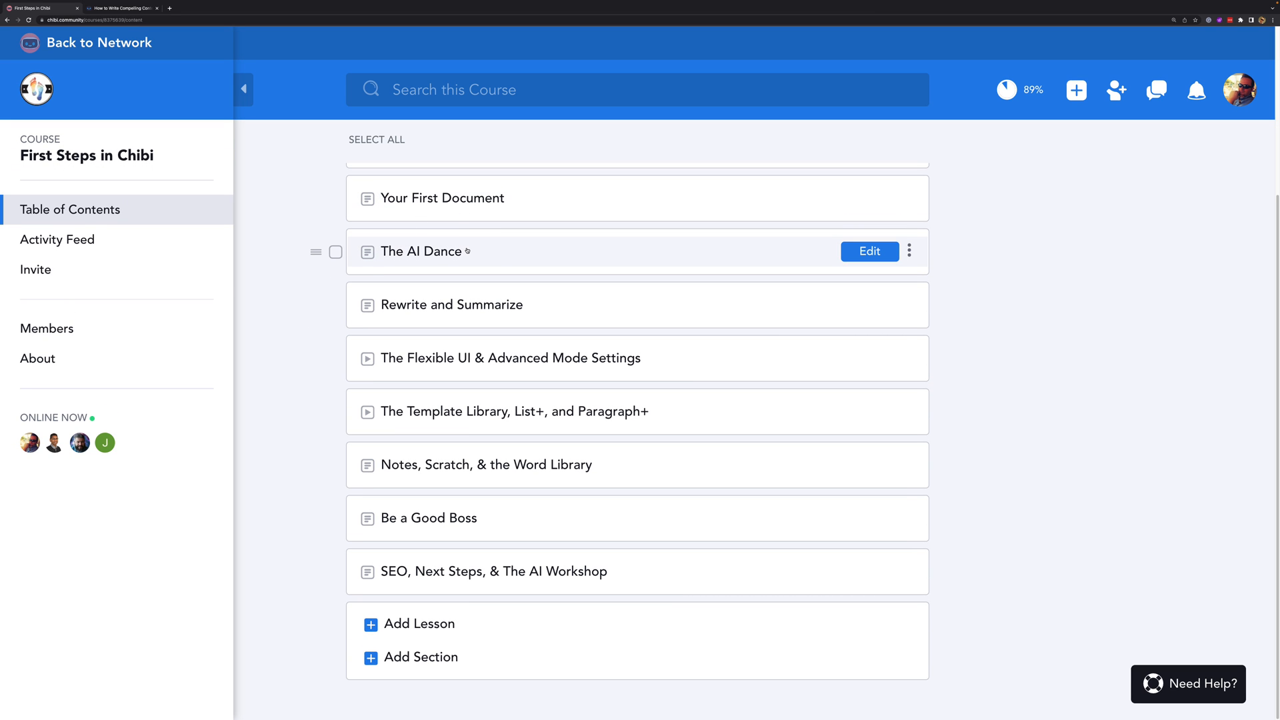
- Open the "Rewrite and Summarize" lesson, read its section on the five rewrite tools and close the lesson
click(490, 304)
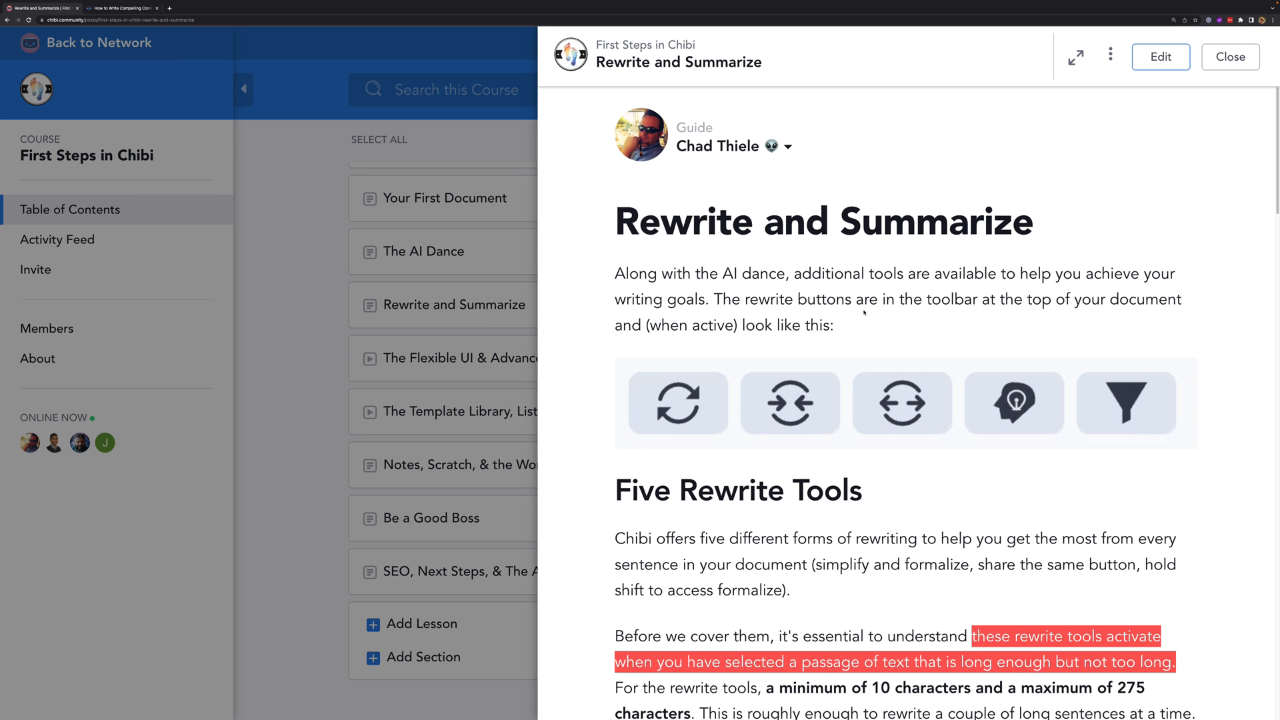
scroll(867, 320, down, 5)
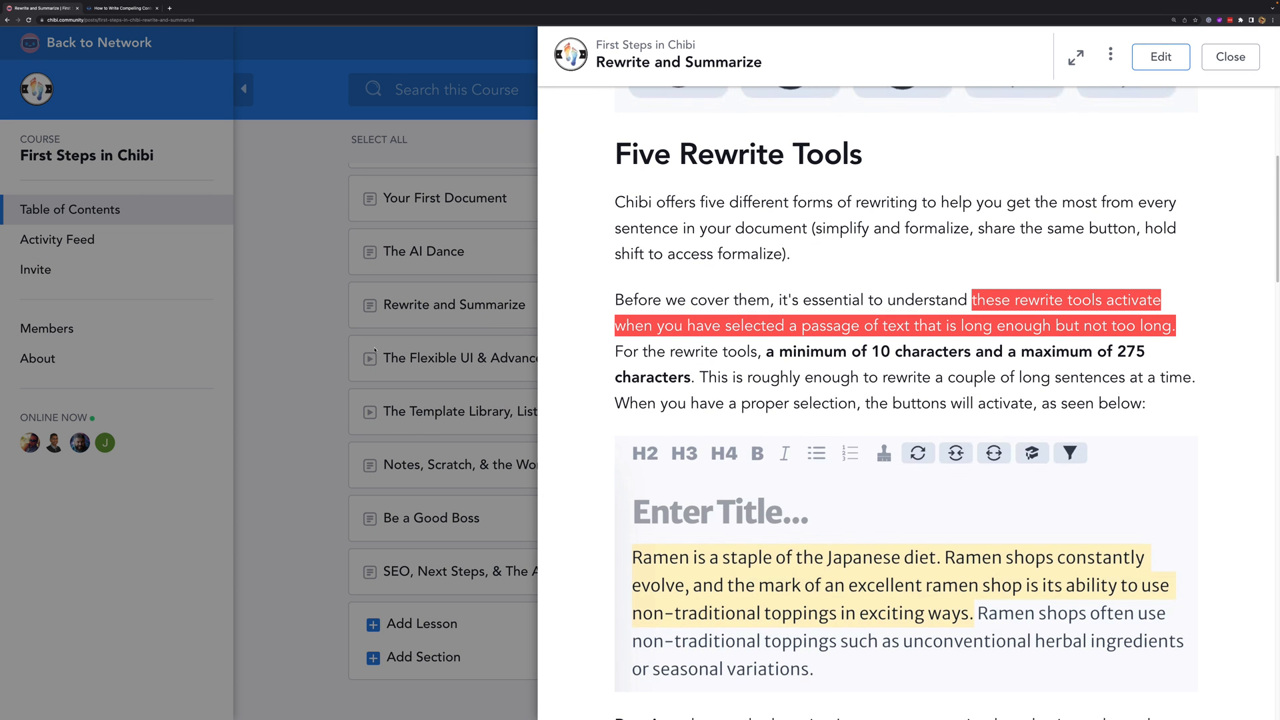
click(470, 415)
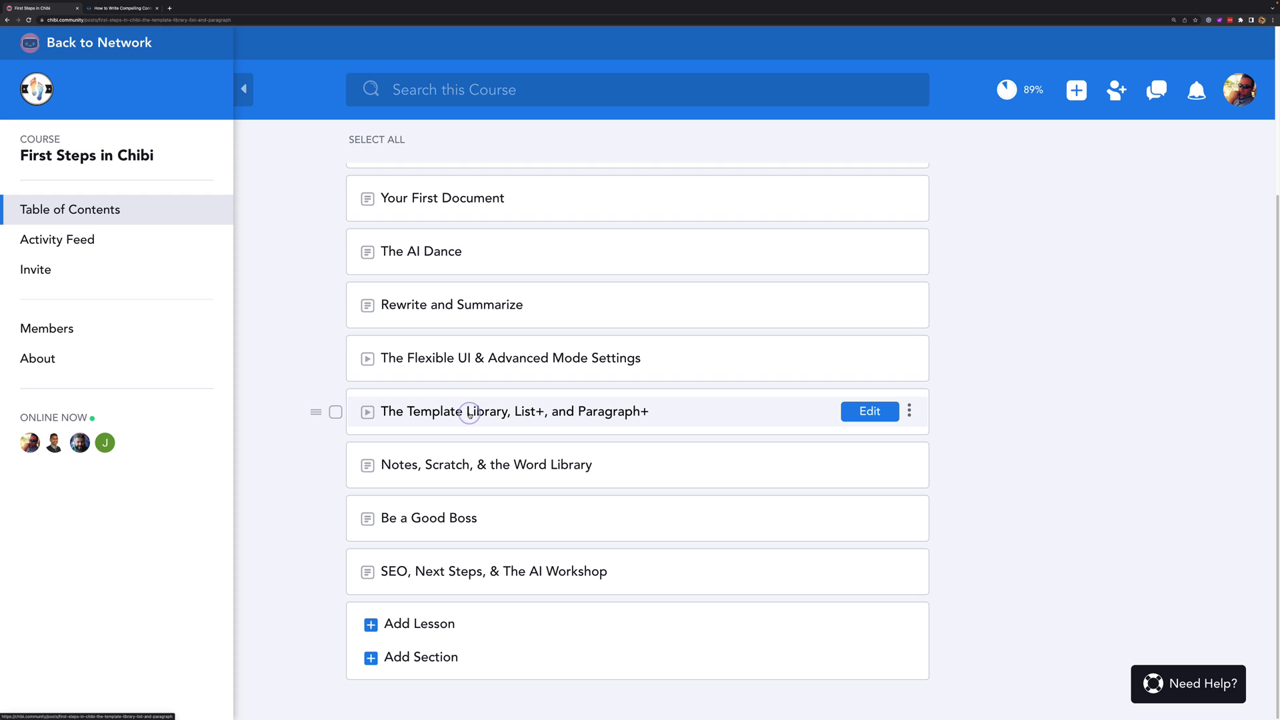
- Open "The Template Library, List+, and Paragraph+" lesson, look through it to "Refreshing the Template Library" and close it
click(470, 413)
scroll(808, 401, down, 2)
scroll(807, 400, down, 1)
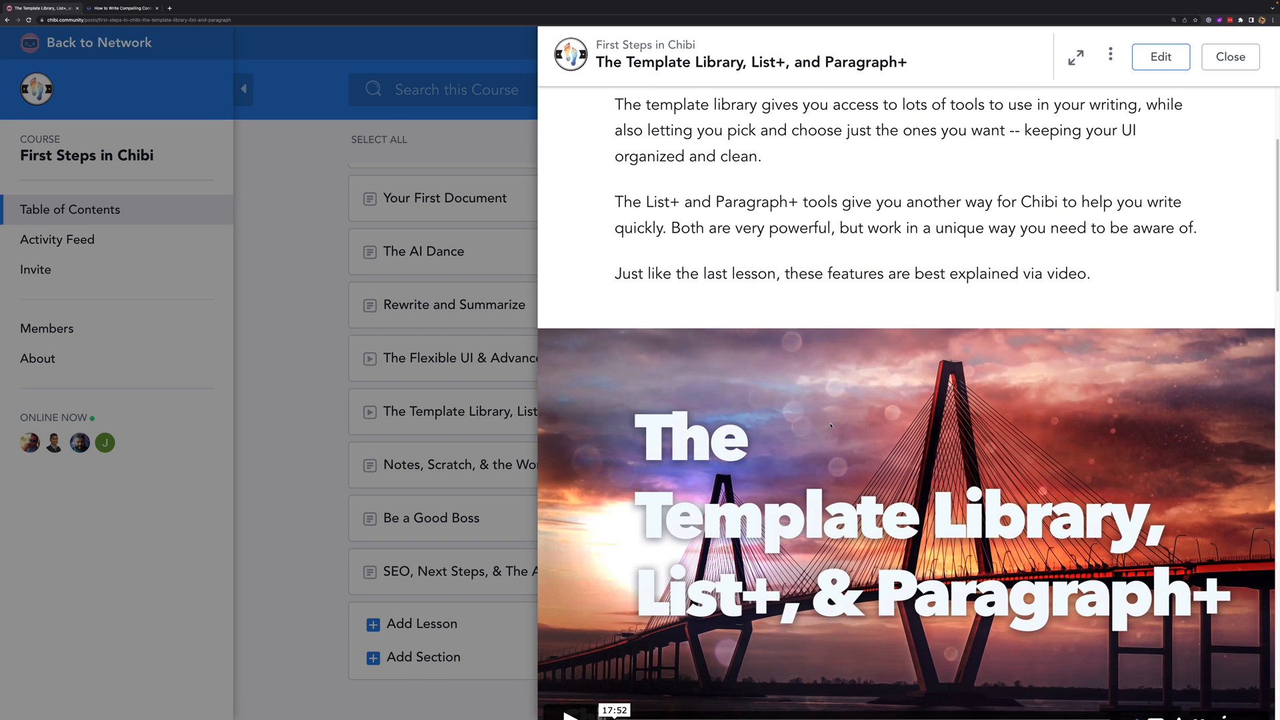
scroll(816, 415, down, 5)
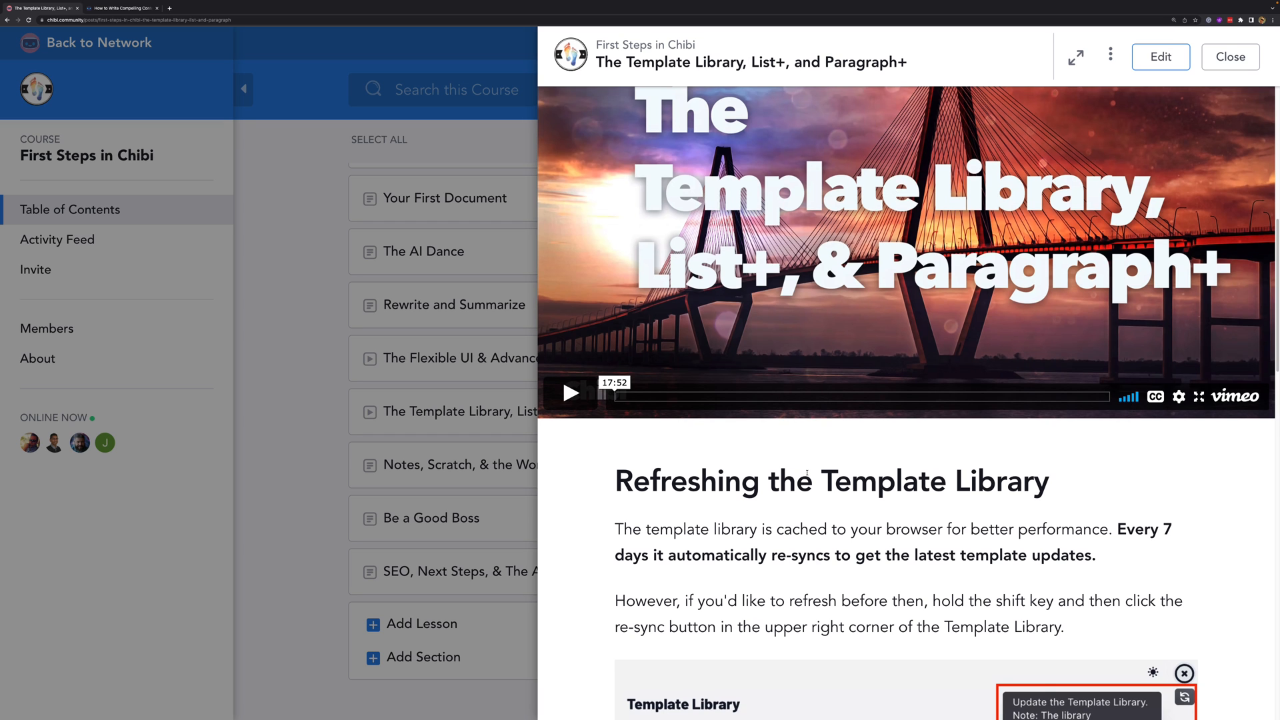
scroll(805, 475, down, 1)
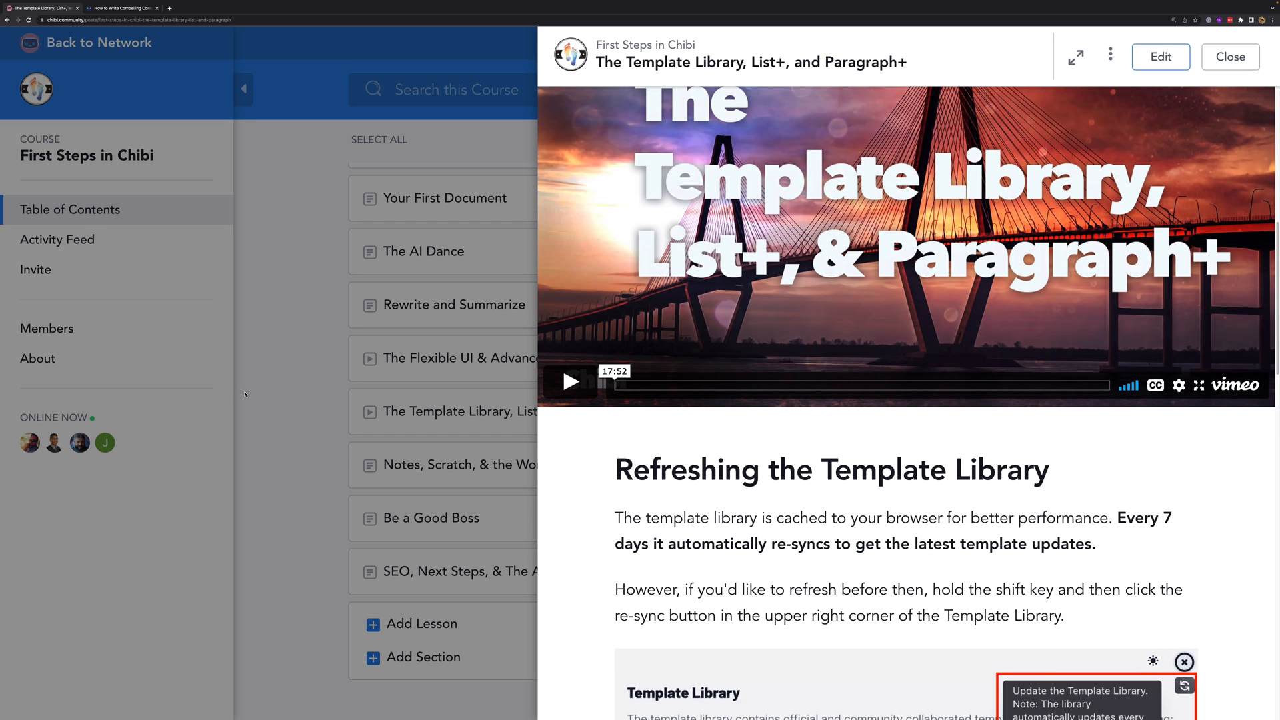
click(308, 388)
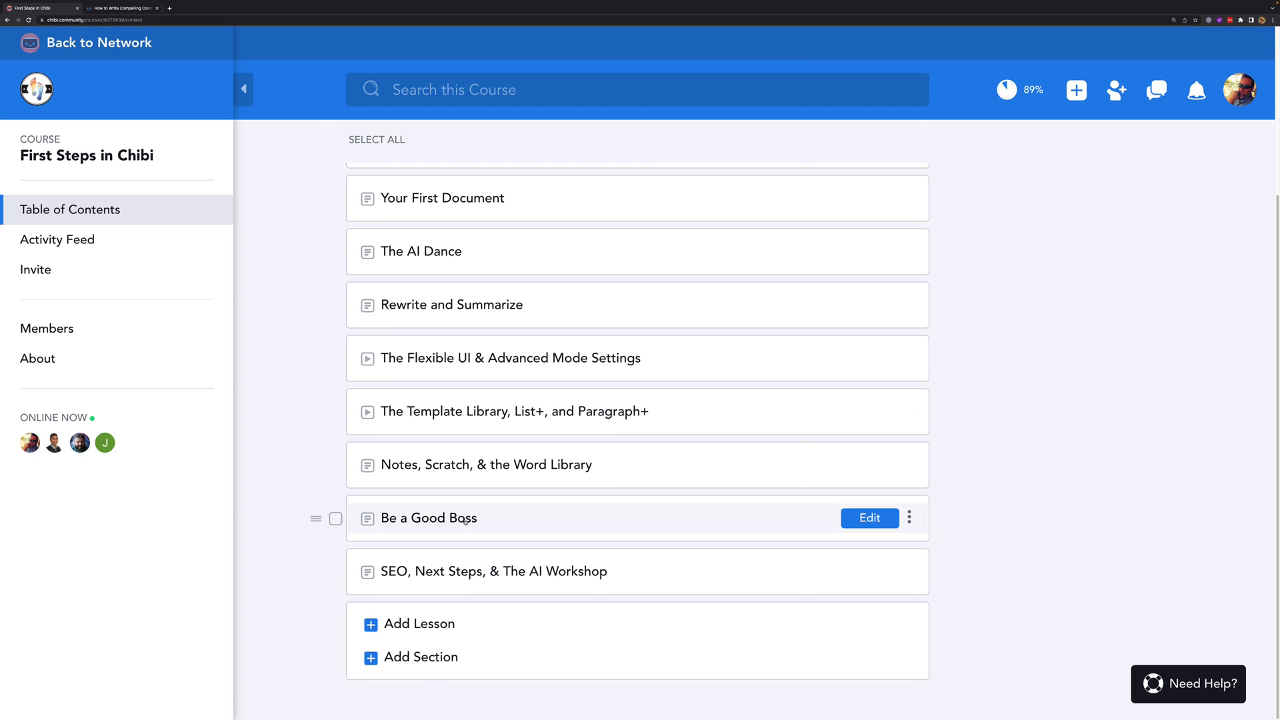